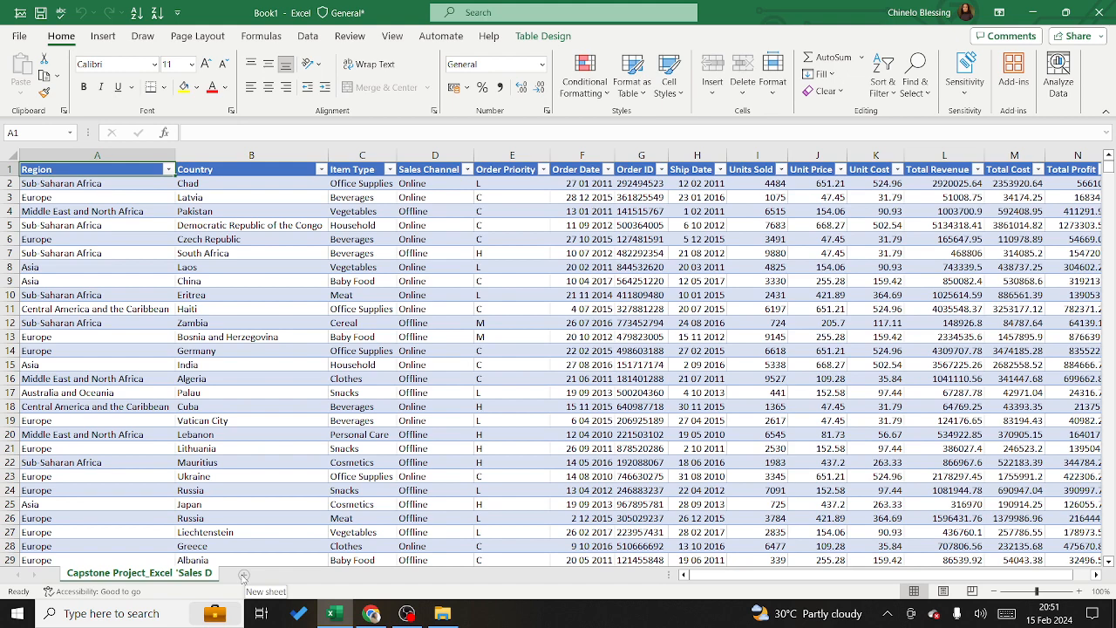
# - Add a blank worksheet, and search Google for "2015 presidential election in nigeria" in a new Chrome tab
pyautogui.click(244, 577)
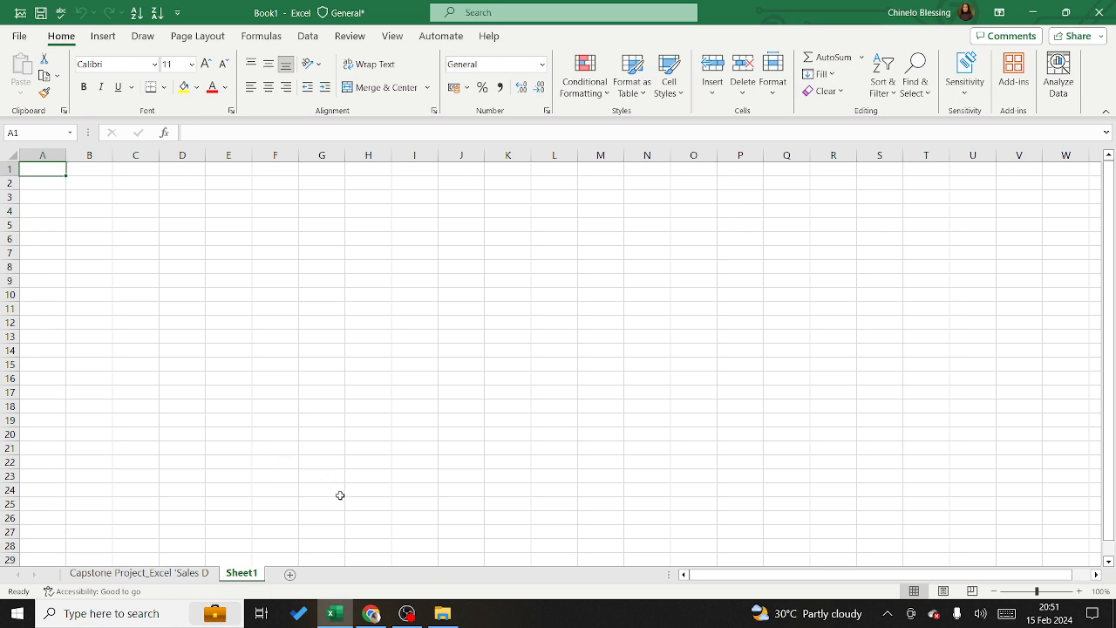
pyautogui.moveTo(372, 617)
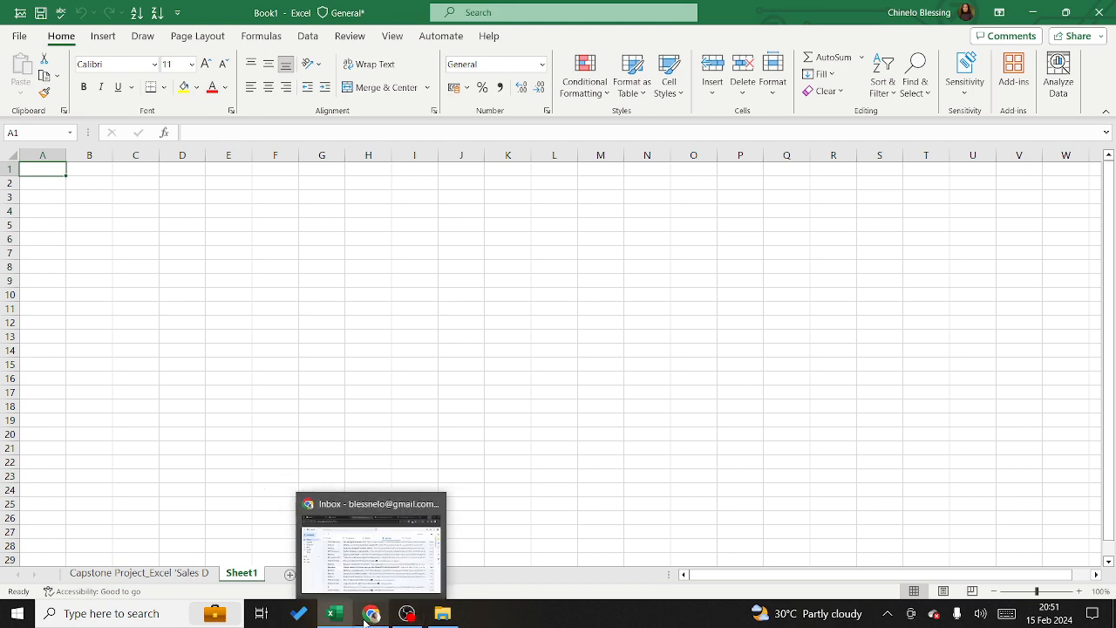
pyautogui.click(373, 618)
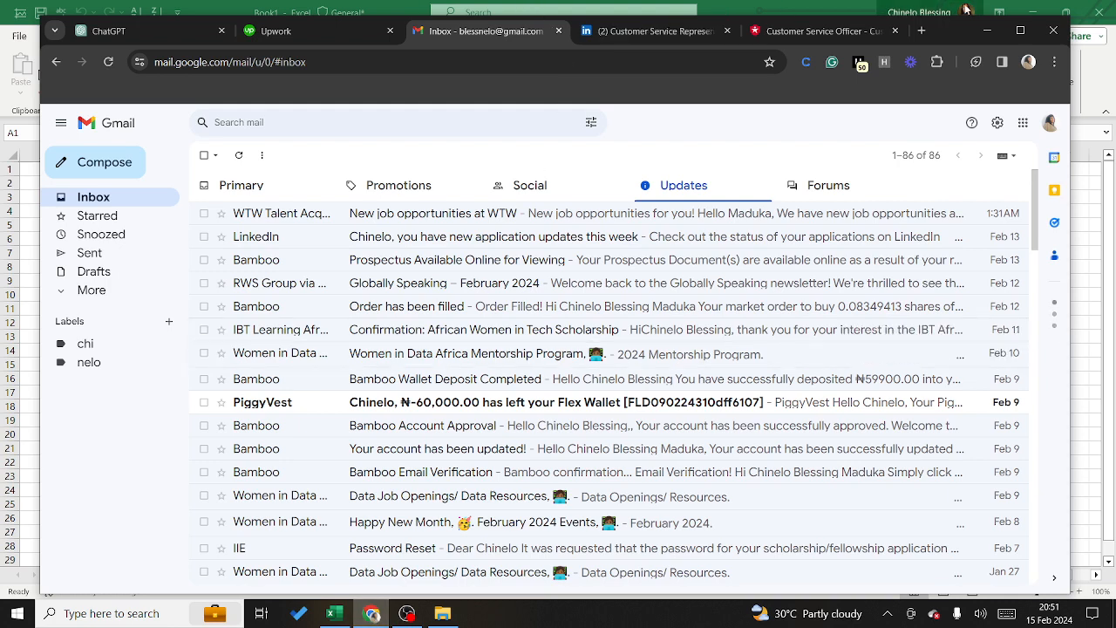
pyautogui.click(922, 30)
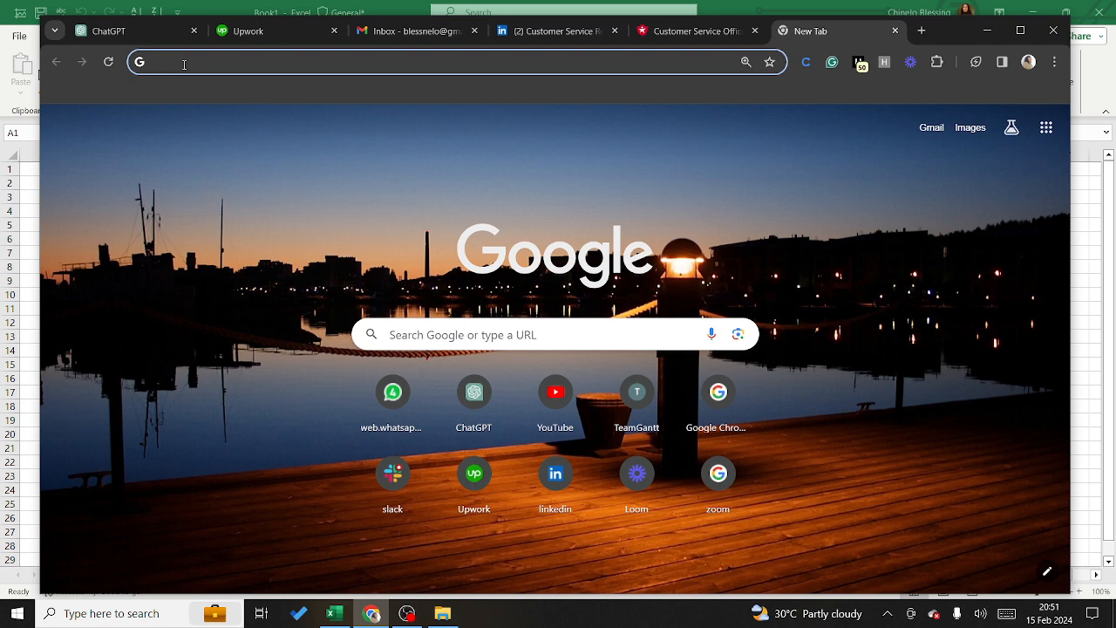
pyautogui.write('2')
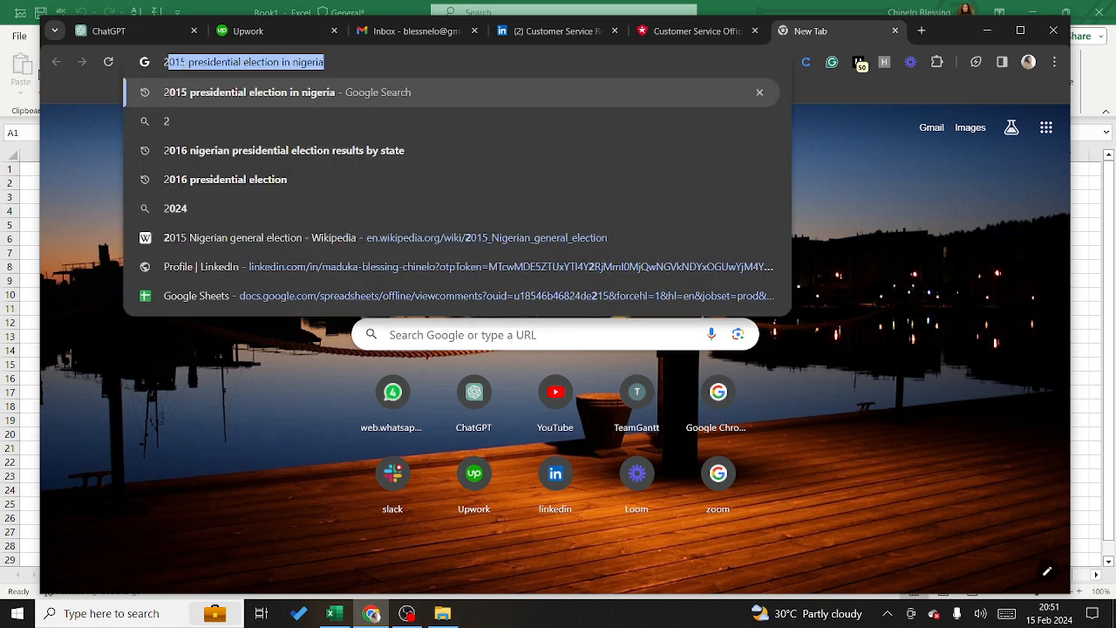
pyautogui.write('0')
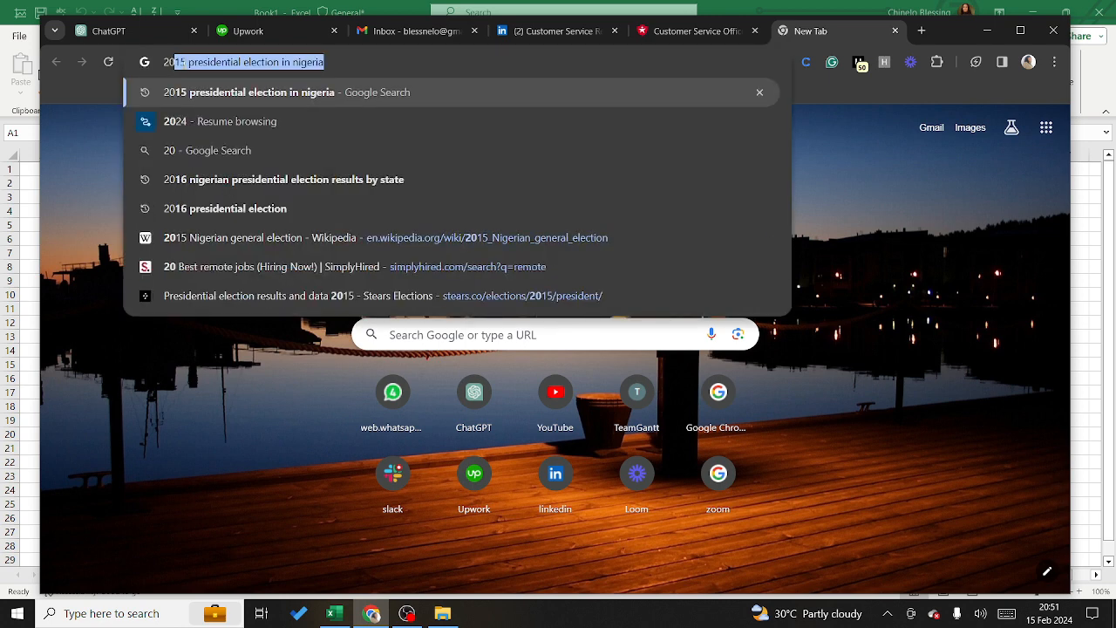
pyautogui.write('15')
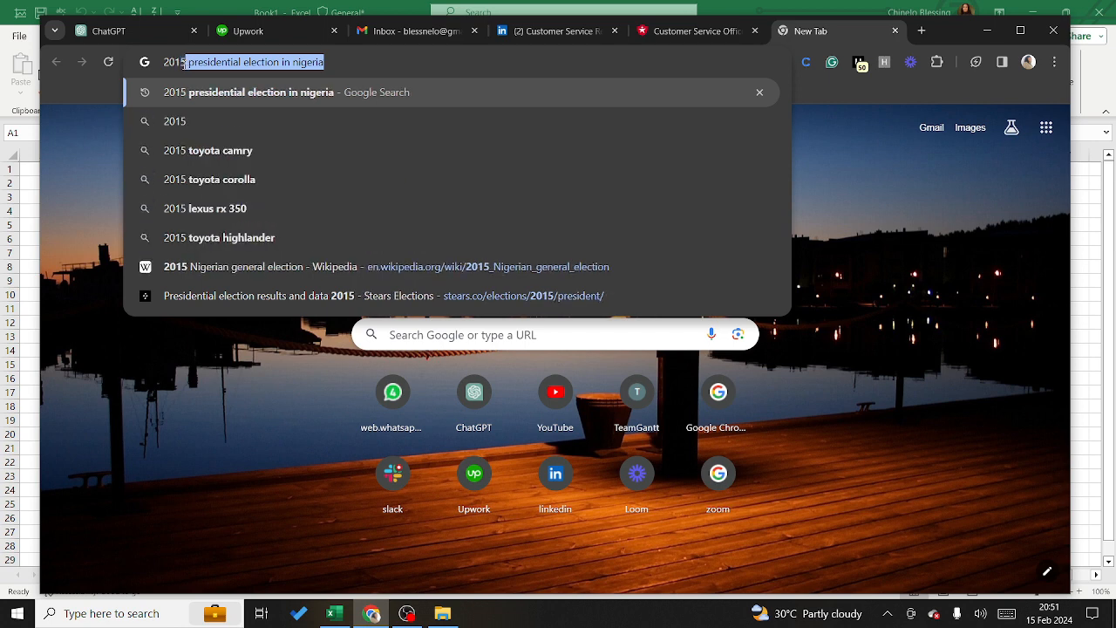
pyautogui.click(271, 92)
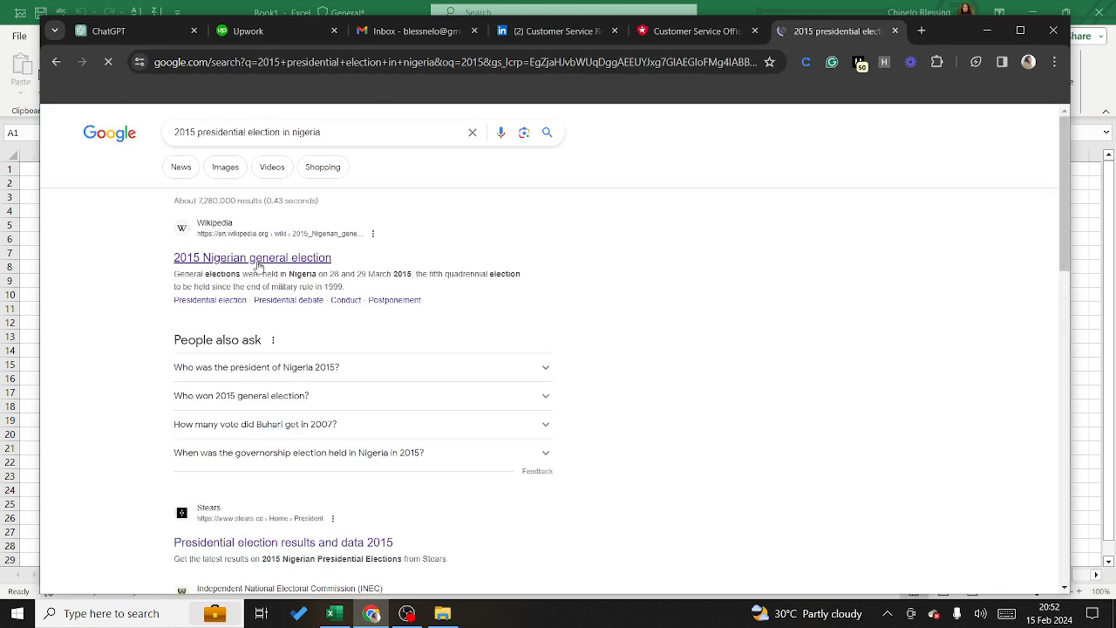
# - Open the Wikipedia article on the 2015 Nigerian general election and copy its web address
pyautogui.click(261, 261)
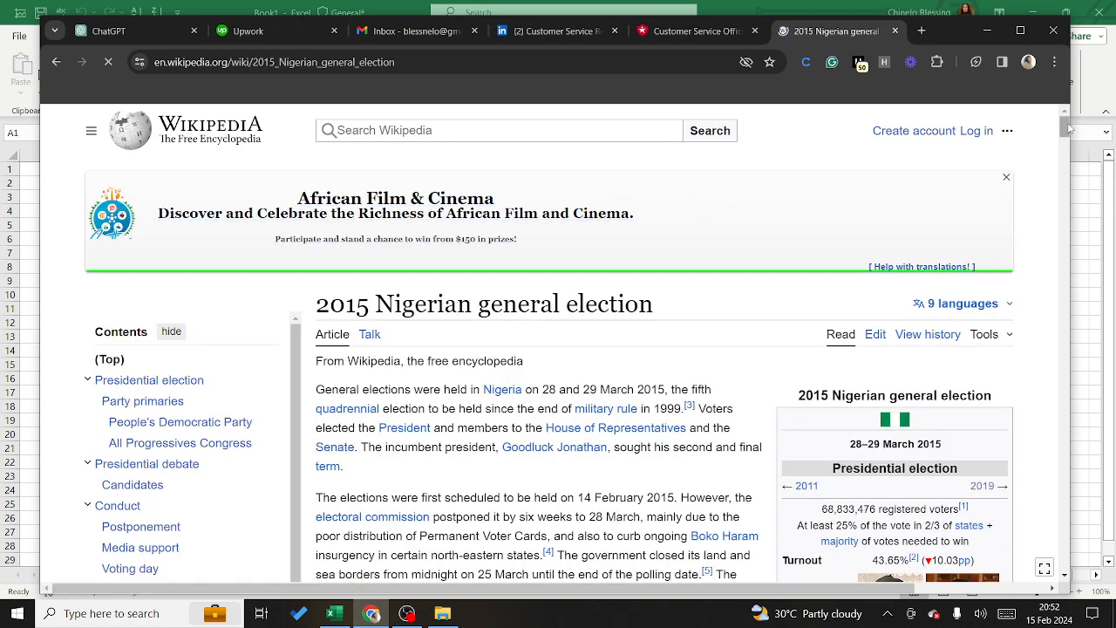
pyautogui.moveTo(1068, 128); pyautogui.dragTo(1042, 87)
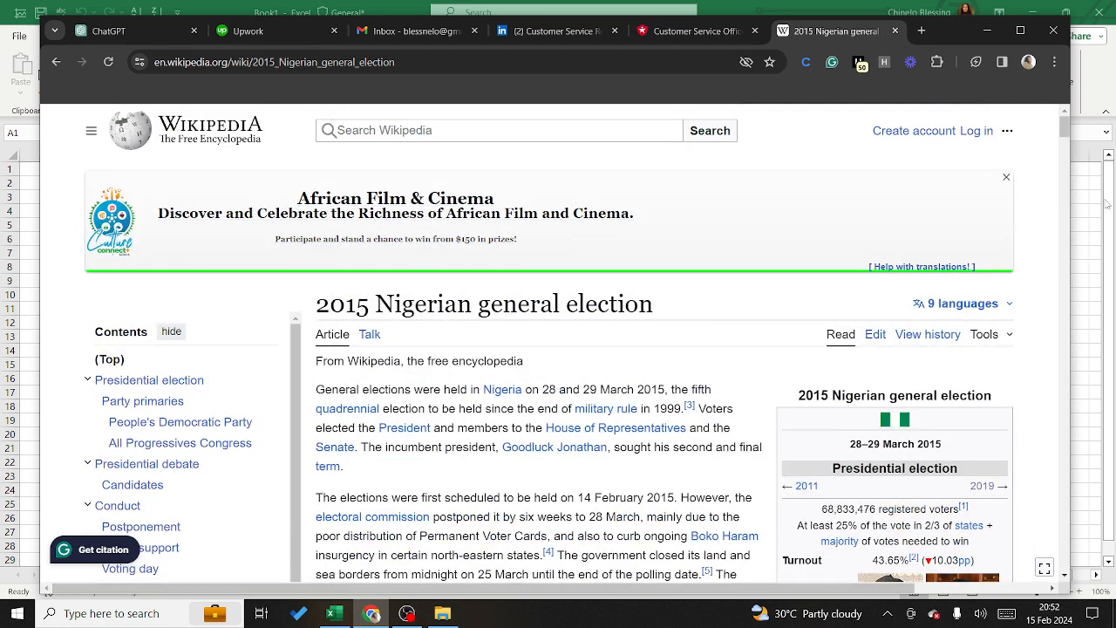
pyautogui.moveTo(1065, 127); pyautogui.dragTo(1052, 88)
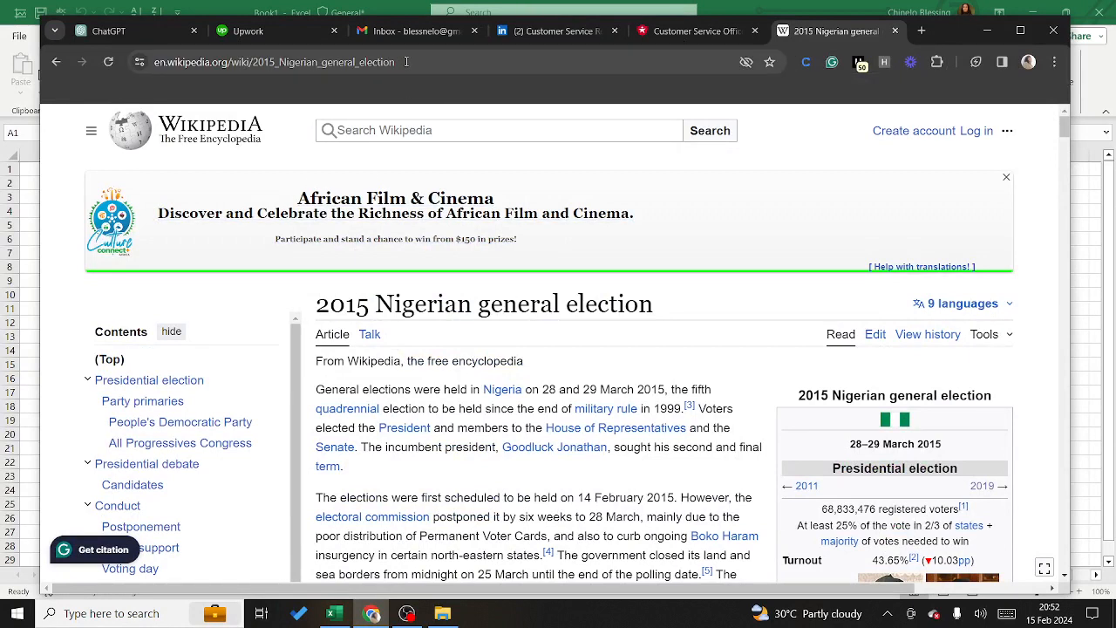
pyautogui.moveTo(402, 62); pyautogui.dragTo(145, 61)
pyautogui.hotkey('ctrl', 'c')
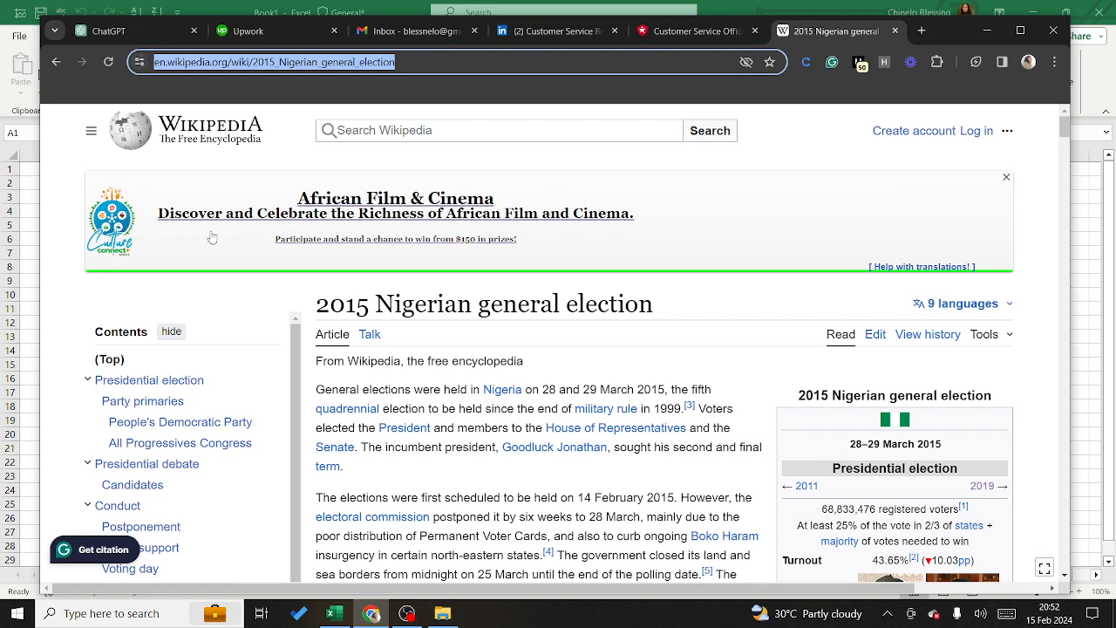
pyautogui.click(334, 615)
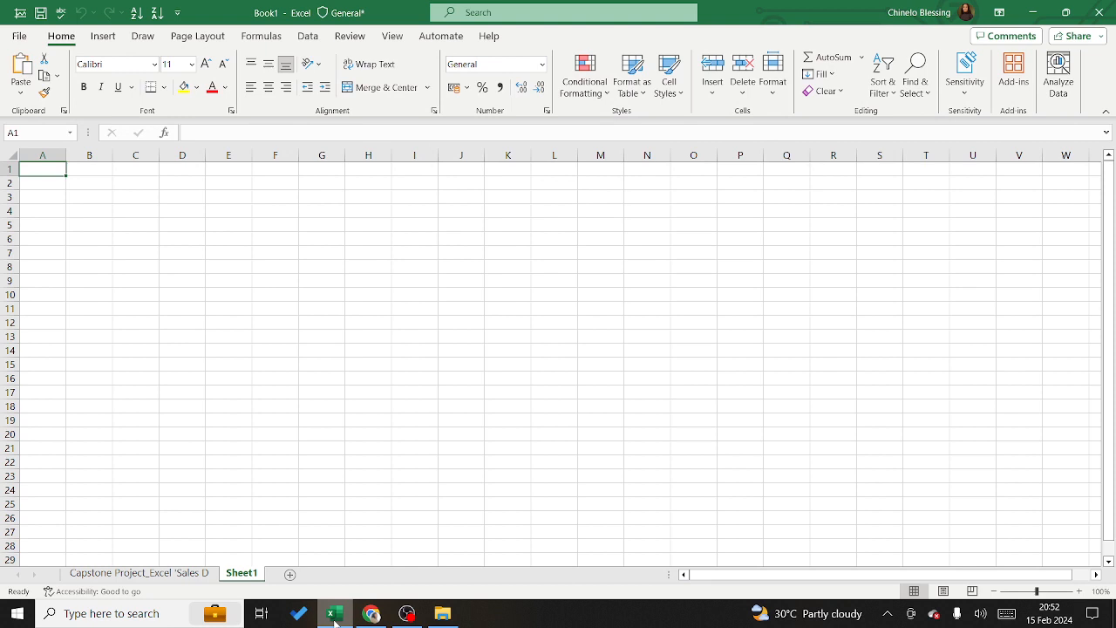
pyautogui.click(308, 38)
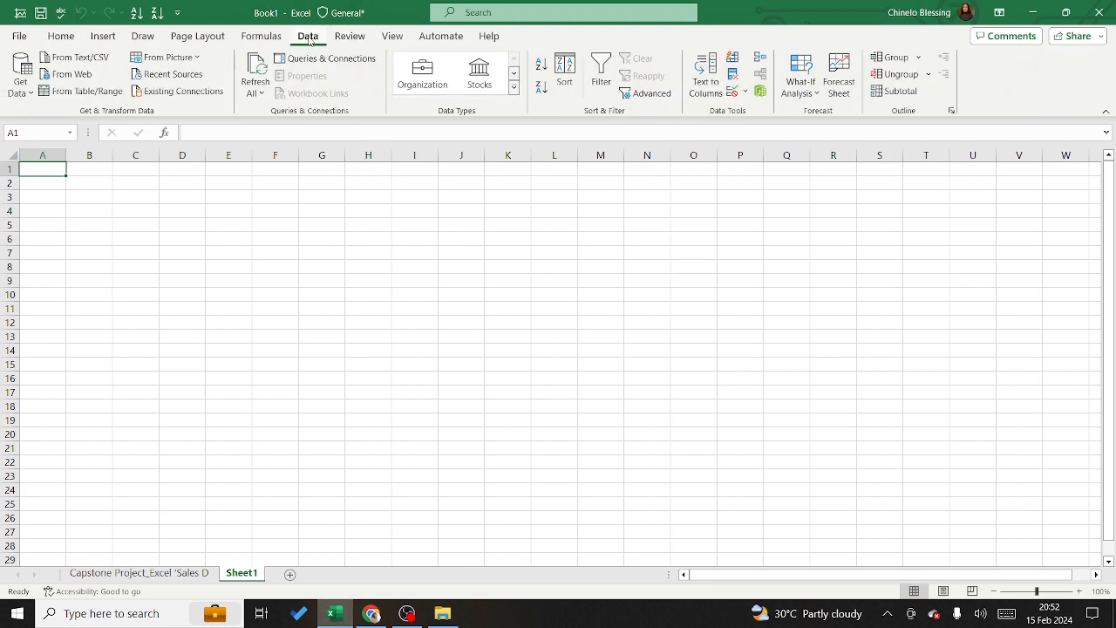
pyautogui.click(70, 75)
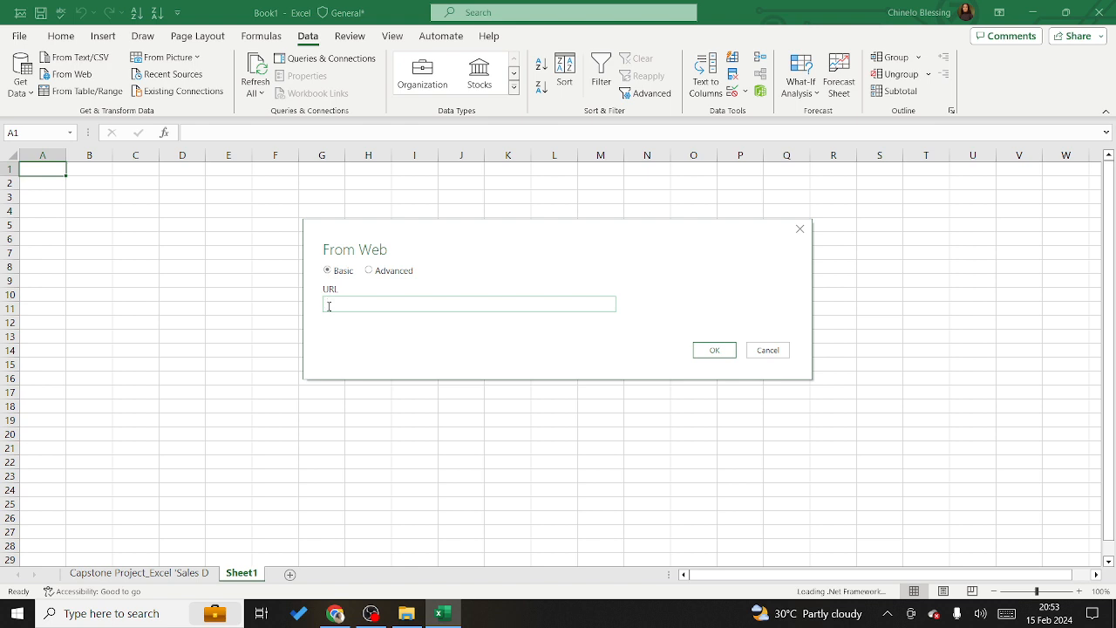
pyautogui.hotkey('ctrl', 'v')
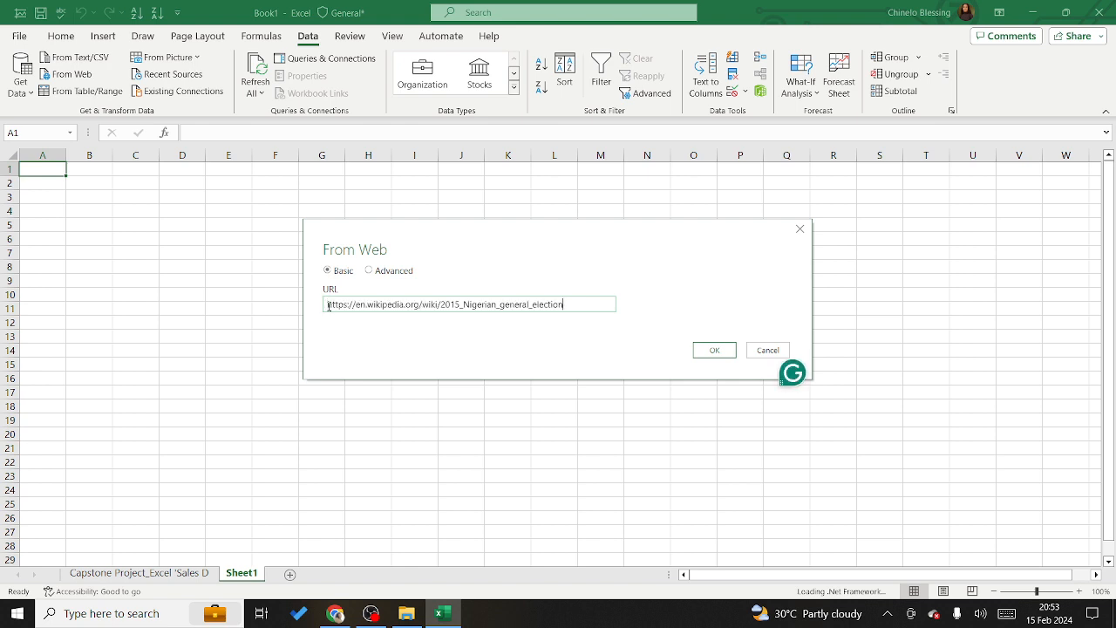
pyautogui.click(715, 350)
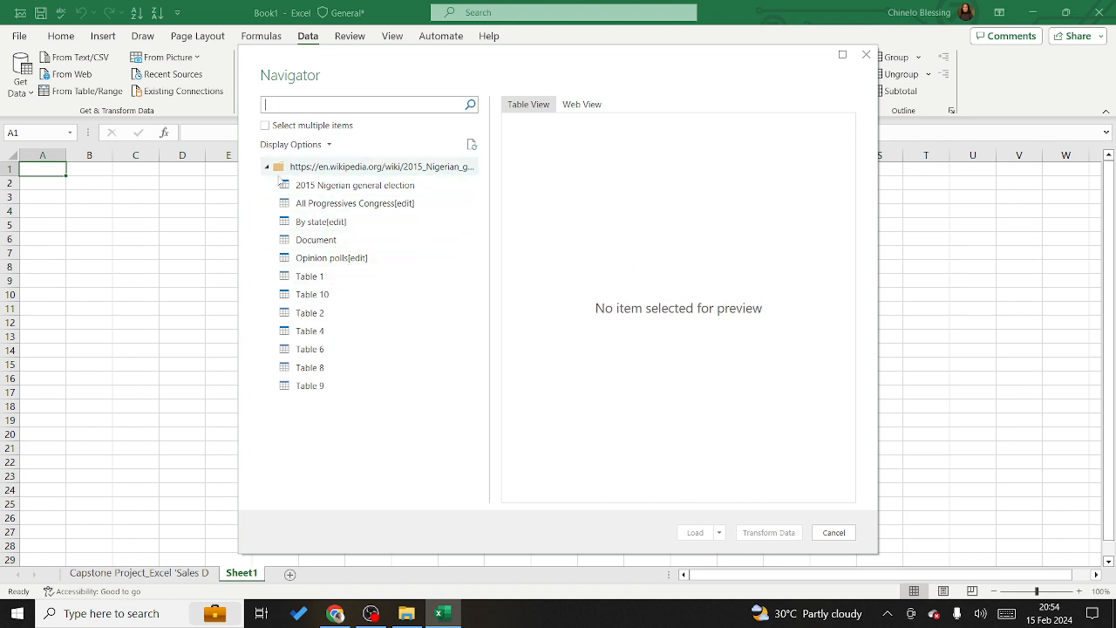
# - Preview the page's first few tables and load the "By state[edit]" table into the workbook
pyautogui.click(285, 189)
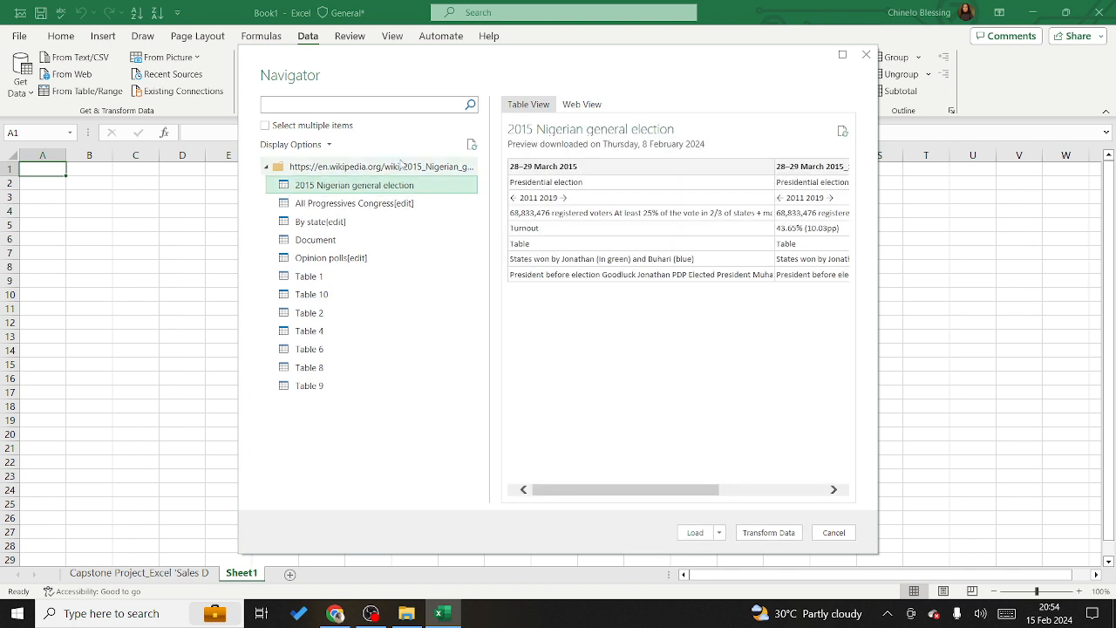
pyautogui.click(283, 204)
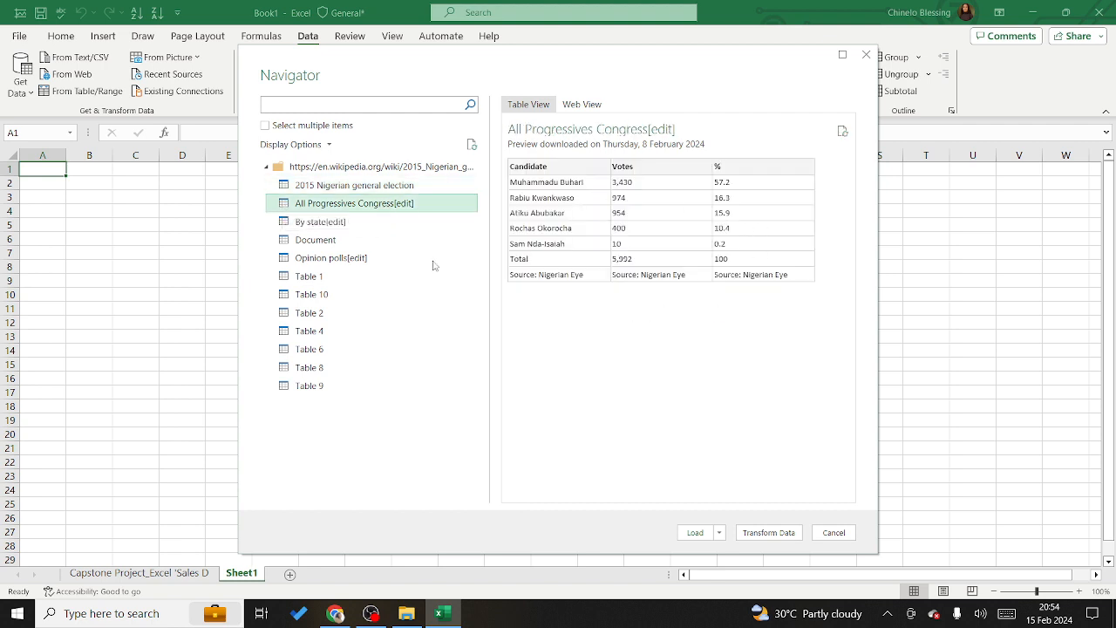
pyautogui.click(286, 224)
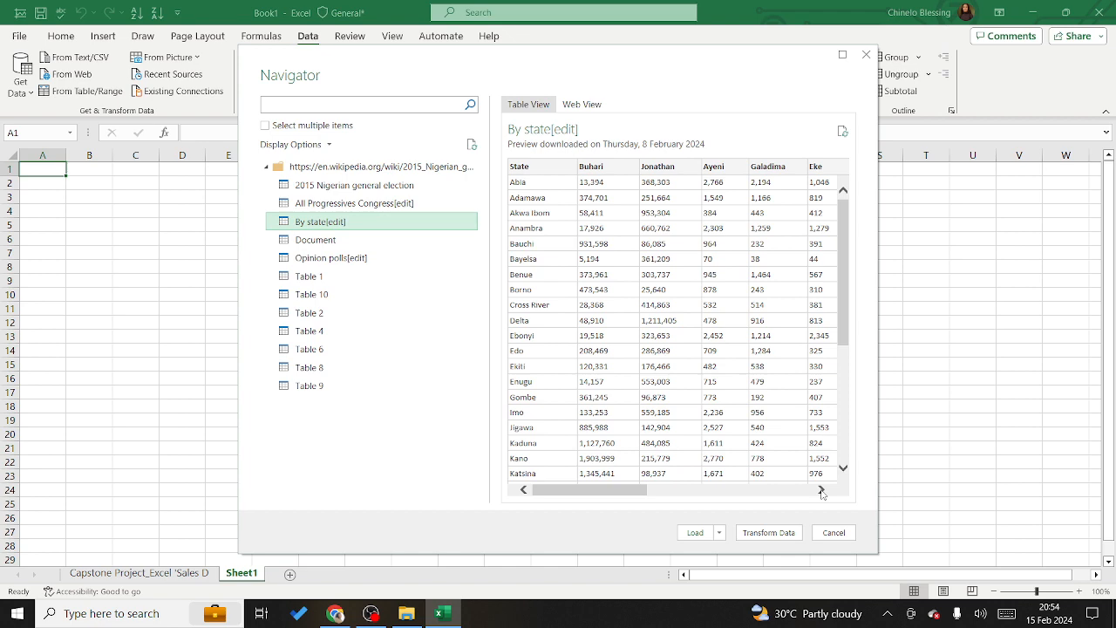
pyautogui.moveTo(822, 492); pyautogui.dragTo(821, 492)
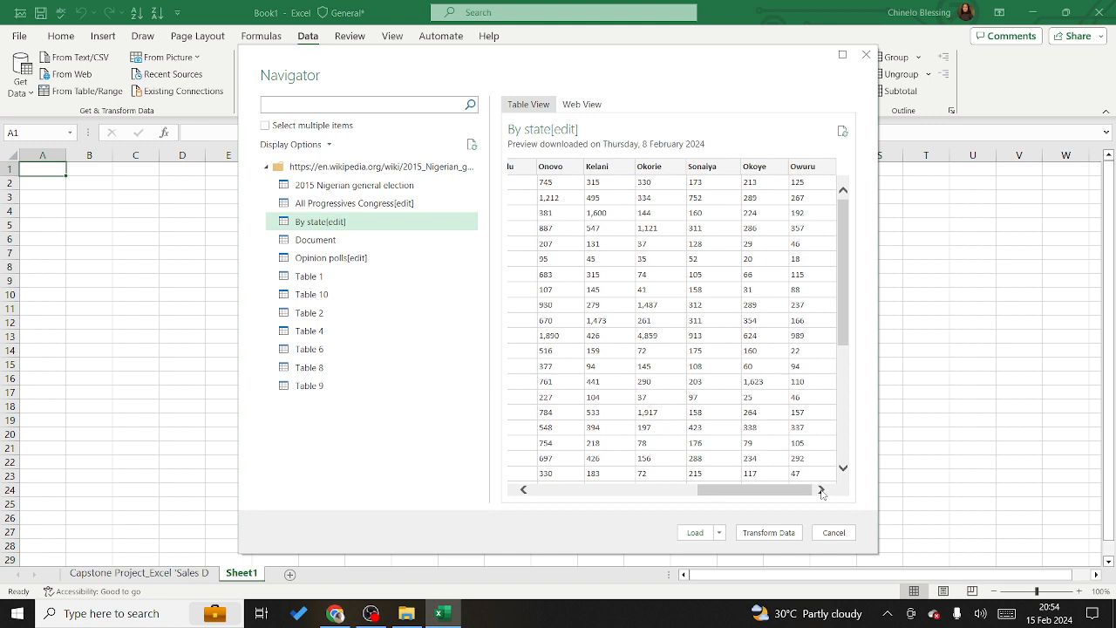
pyautogui.click(696, 533)
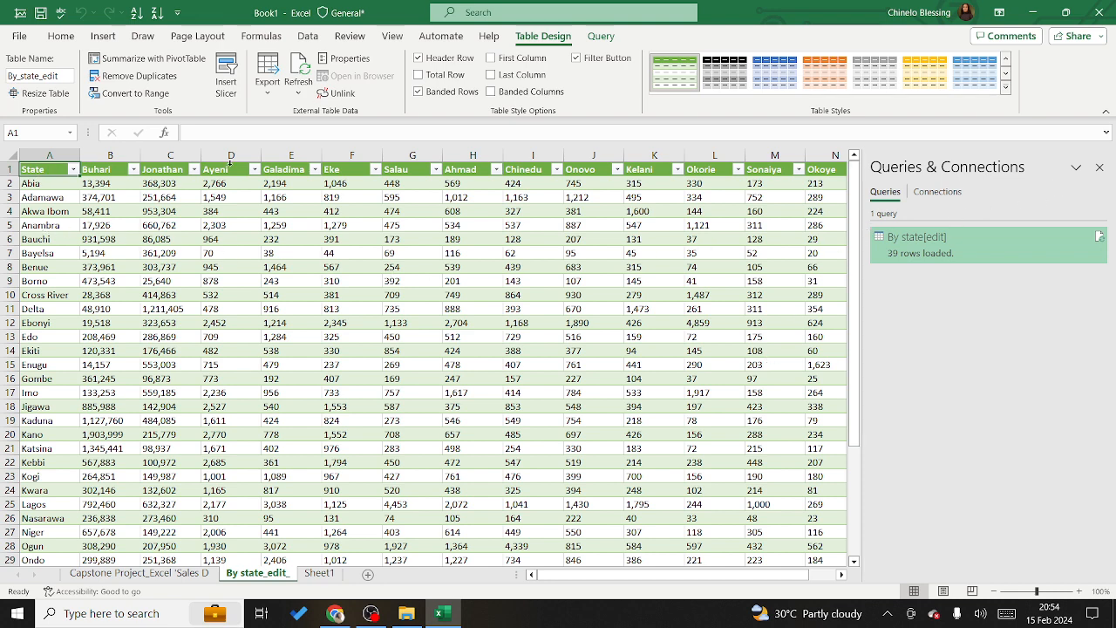
pyautogui.click(316, 174)
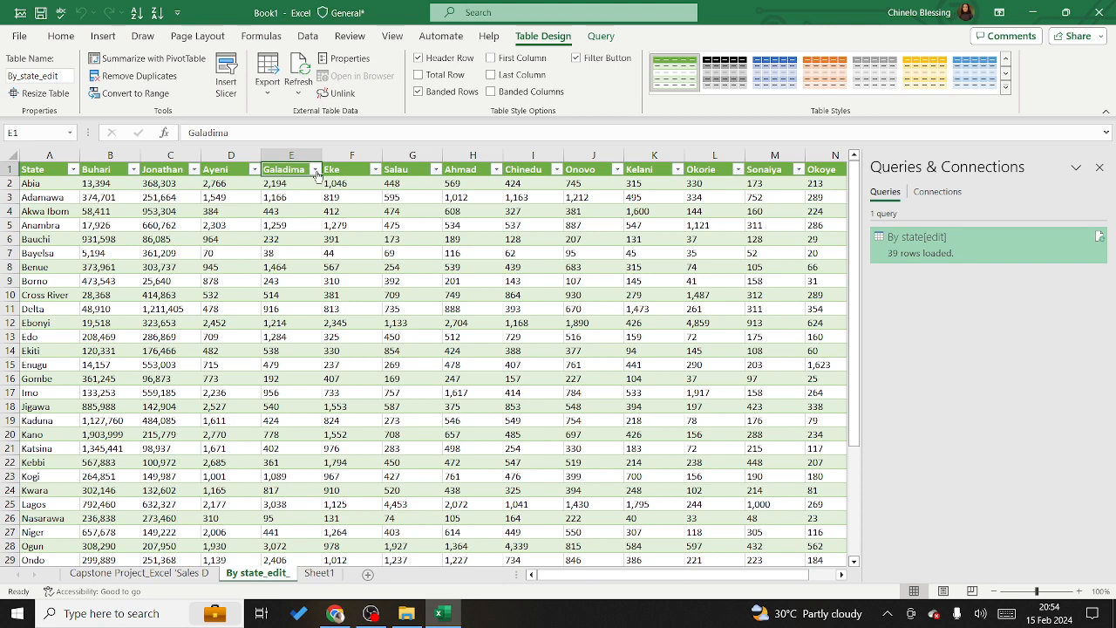
pyautogui.click(315, 171)
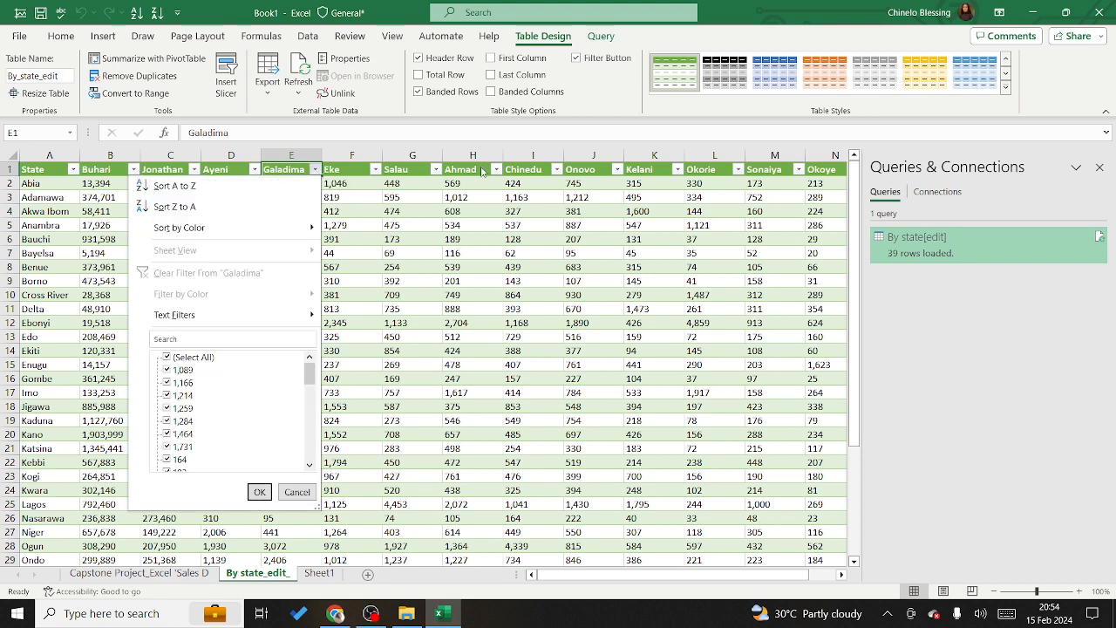
pyautogui.click(436, 173)
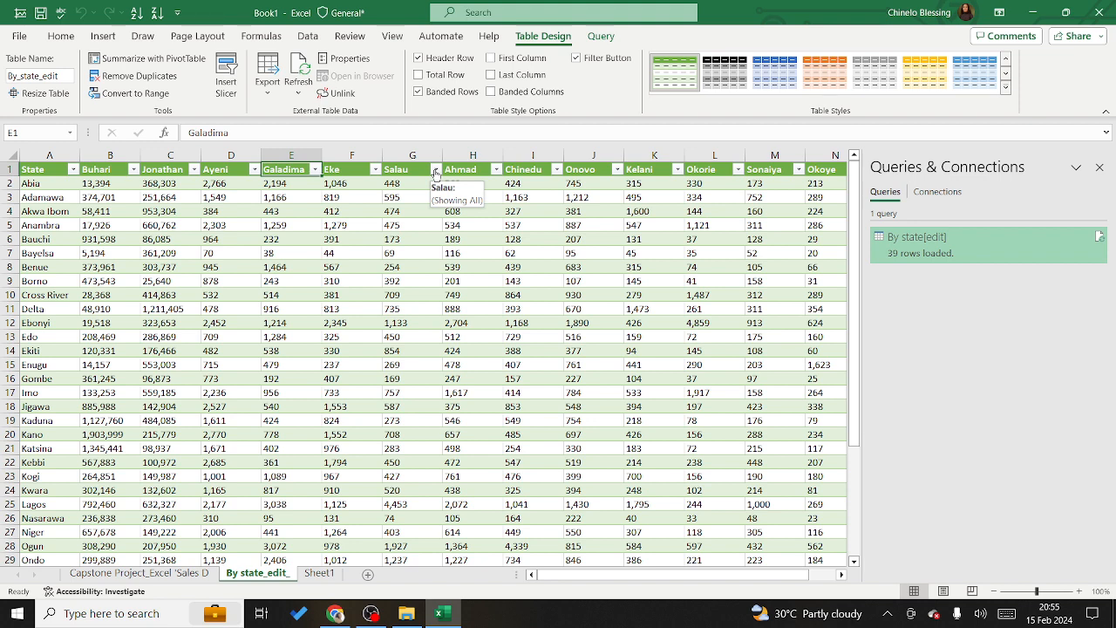
pyautogui.click(376, 170)
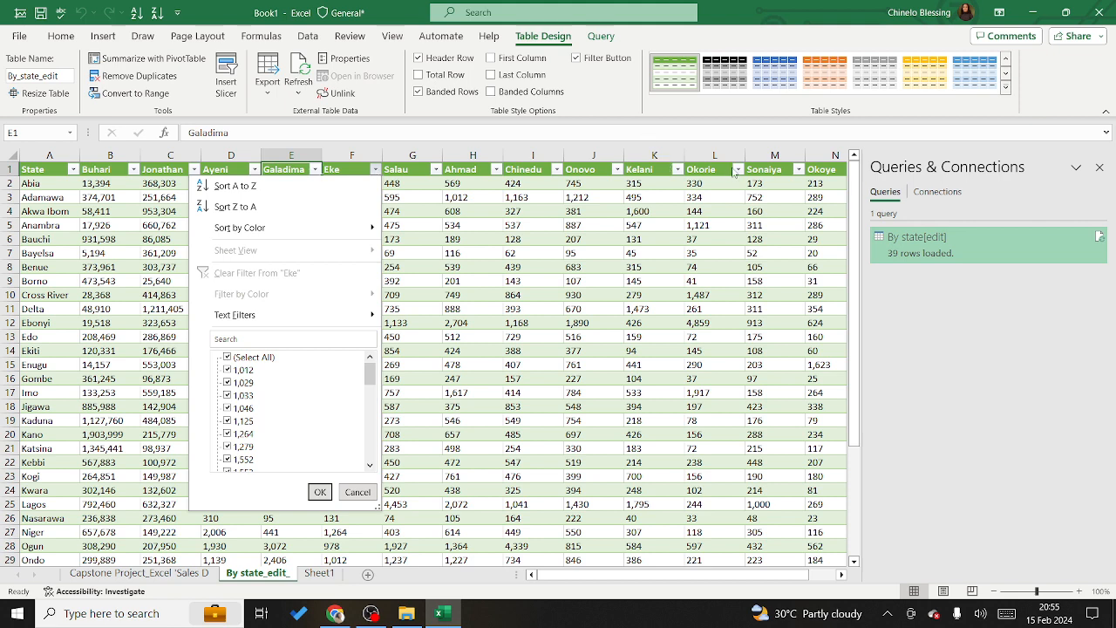
pyautogui.press('Escape')
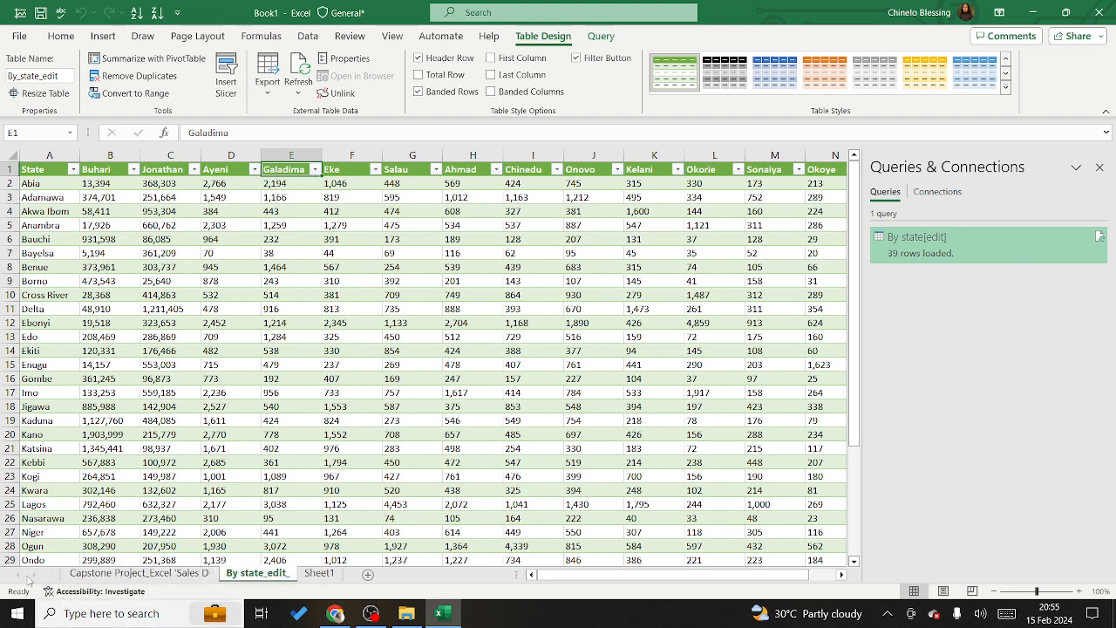
# - On the Capstone sales data sheet, set up an Equal To highlight rule for "Beverages" on the Item Type column
pyautogui.click(120, 573)
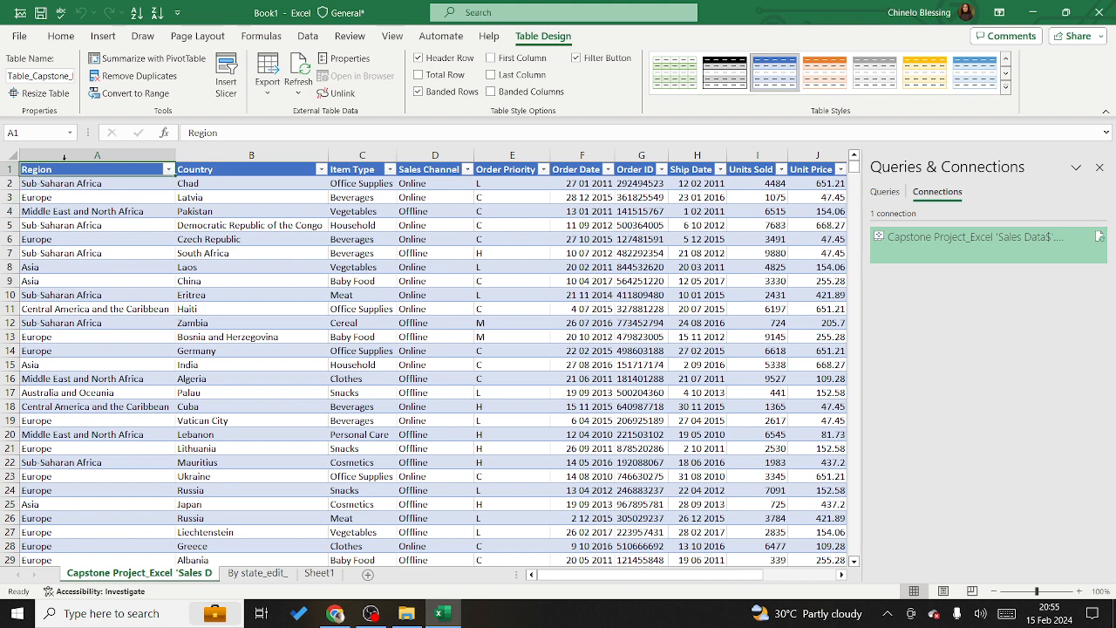
pyautogui.click(532, 575)
pyautogui.click(842, 575)
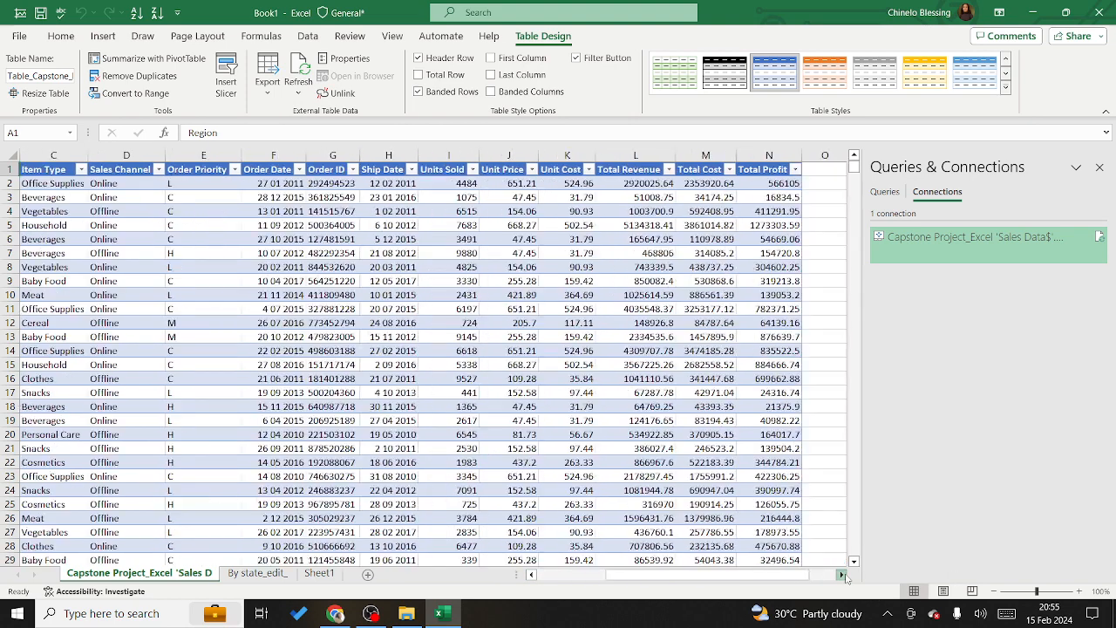
pyautogui.click(530, 575)
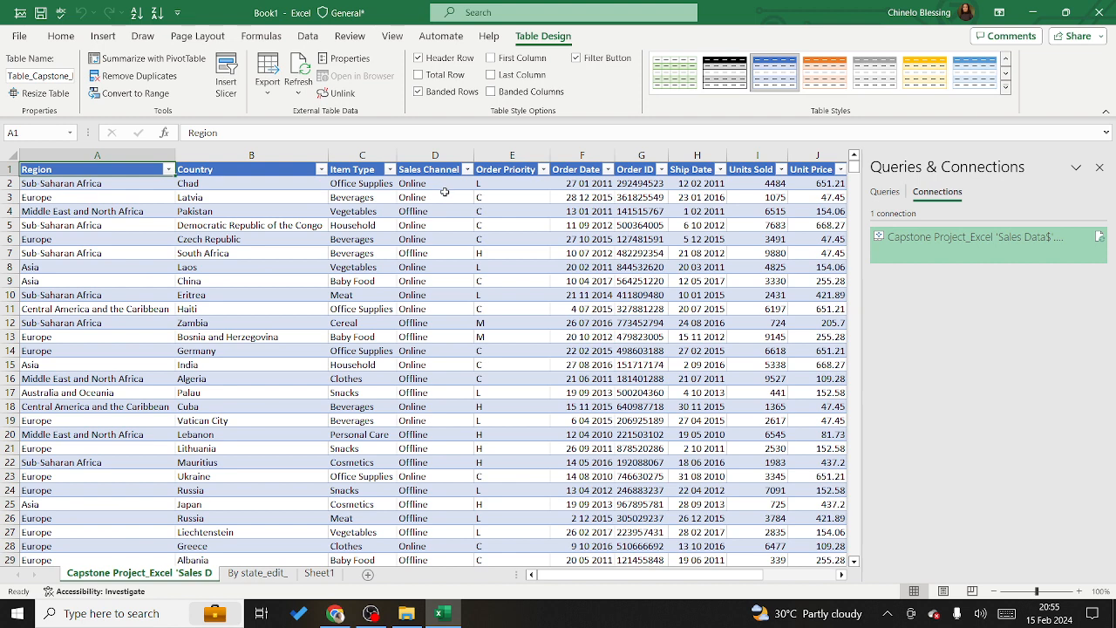
pyautogui.click(380, 151)
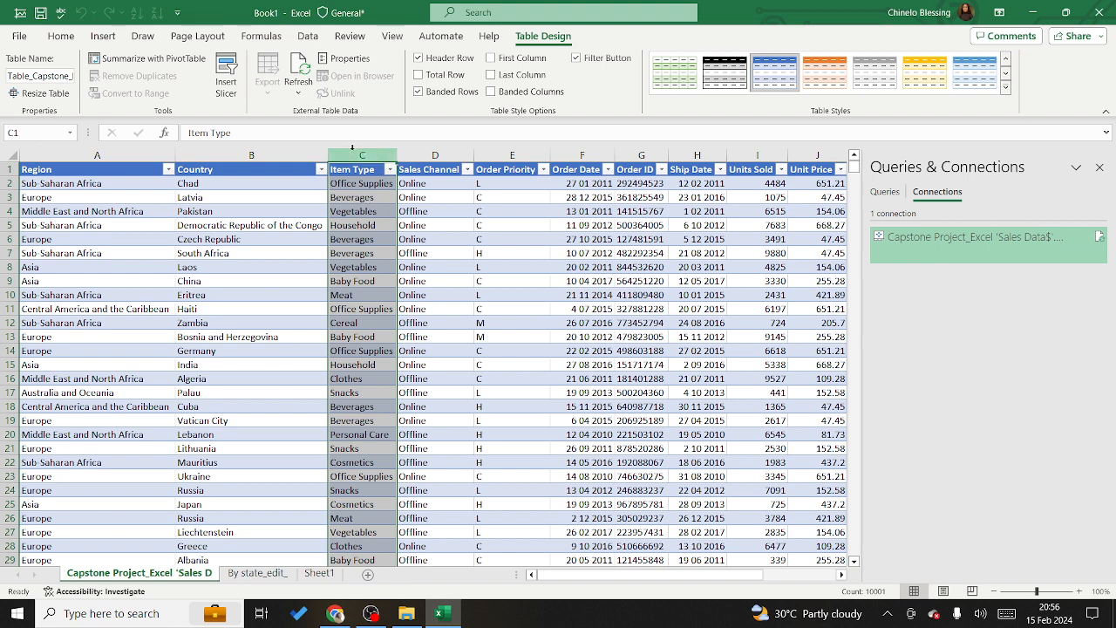
pyautogui.click(59, 36)
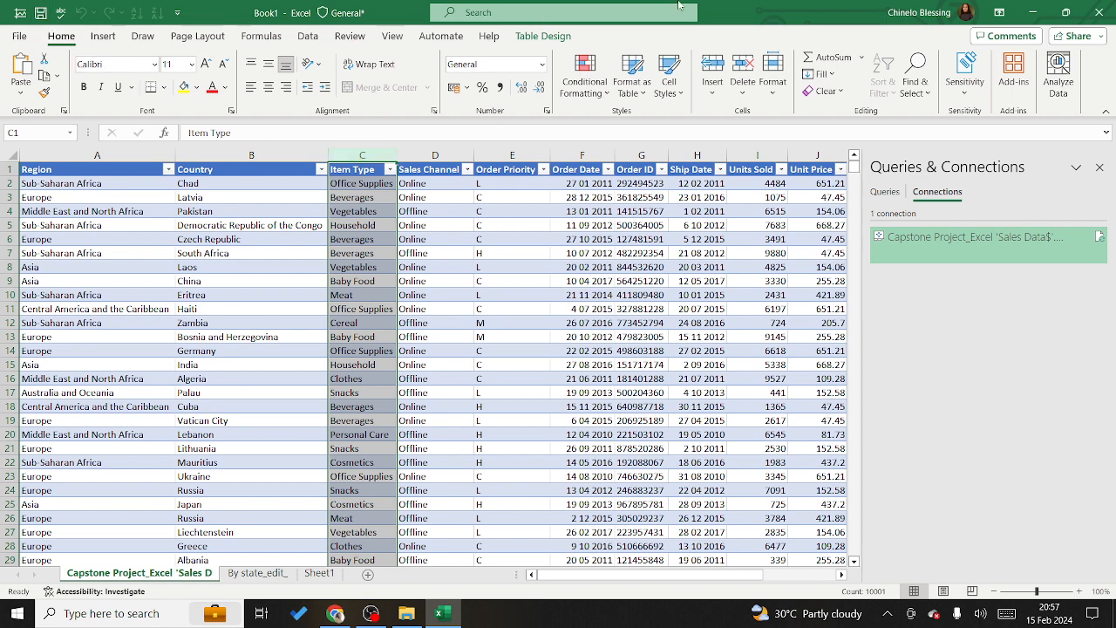
pyautogui.click(608, 97)
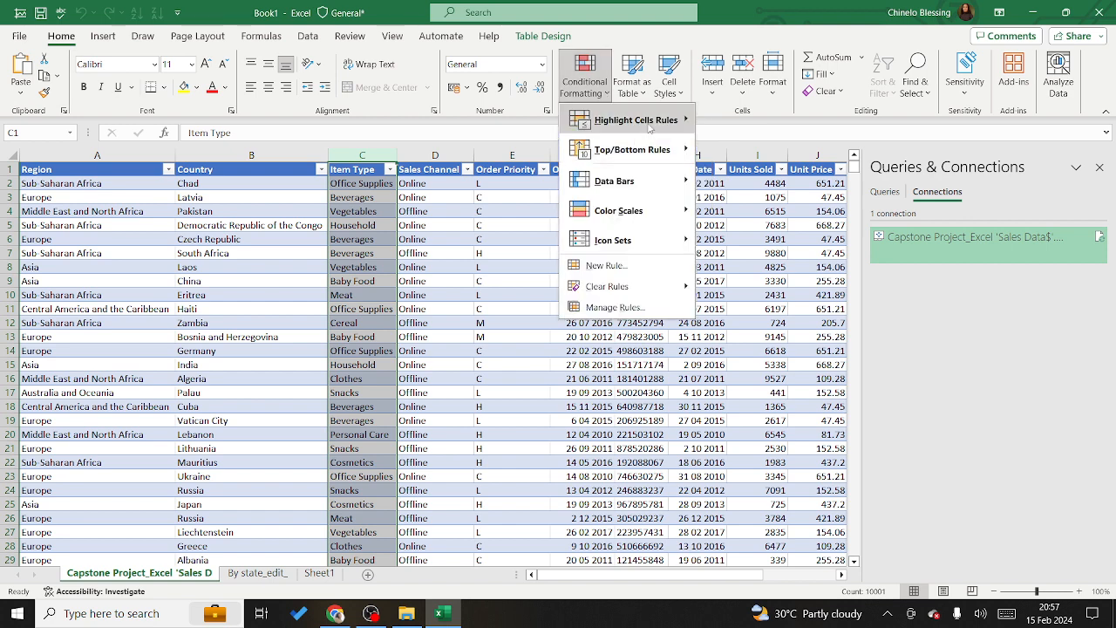
pyautogui.moveTo(640, 123)
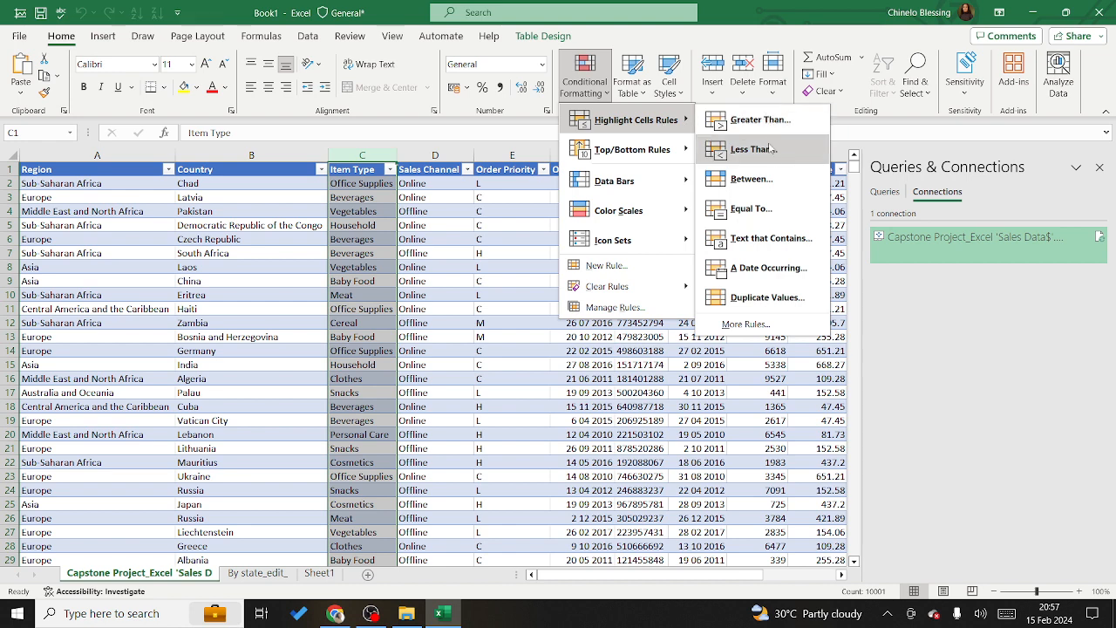
pyautogui.click(763, 210)
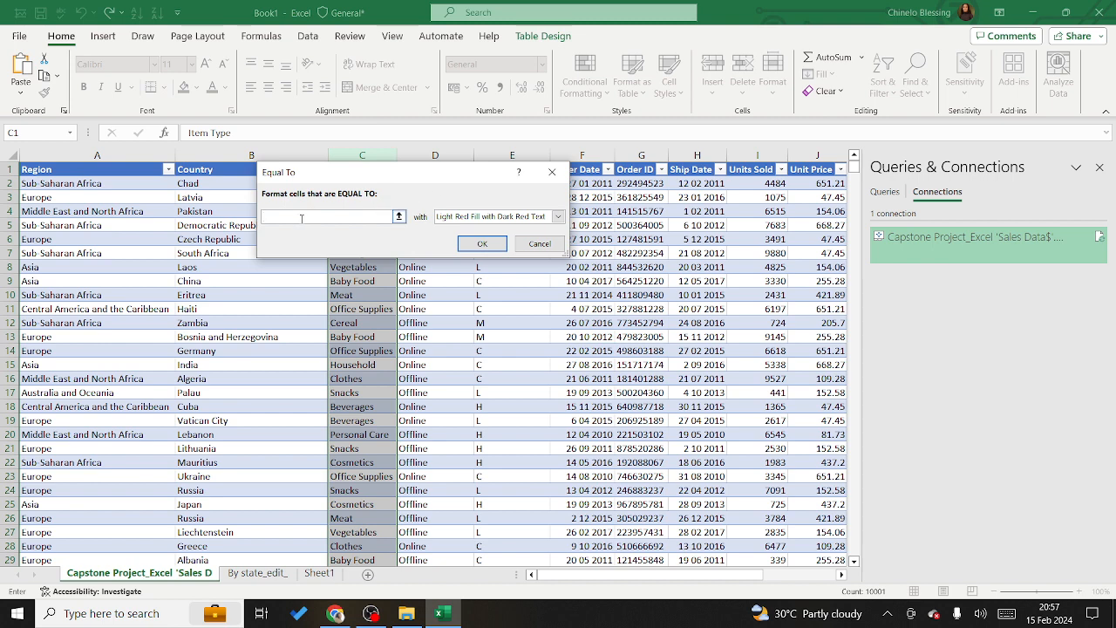
pyautogui.write('Beverages')
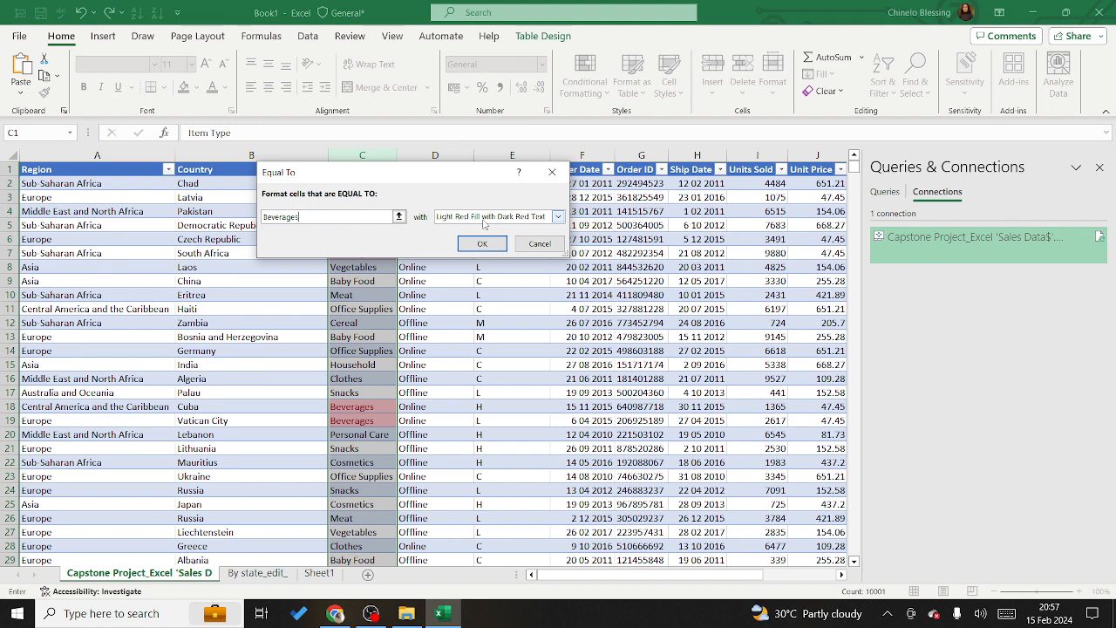
# - Try the yellow and green fill presets for the Beverages rule, and apply it with Red Text
pyautogui.click(559, 217)
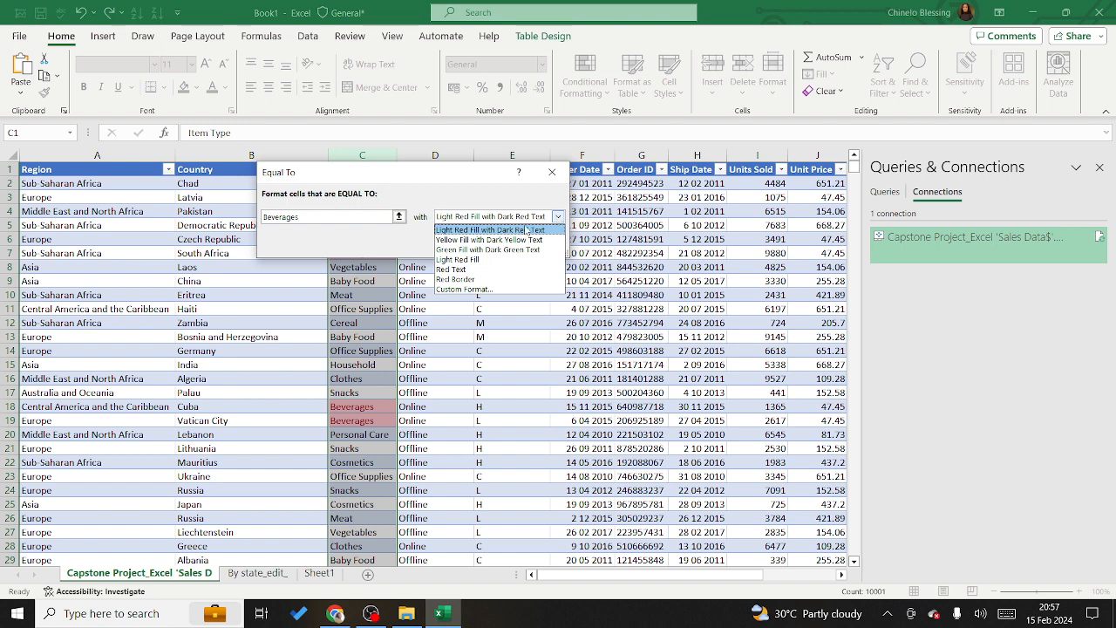
pyautogui.click(491, 240)
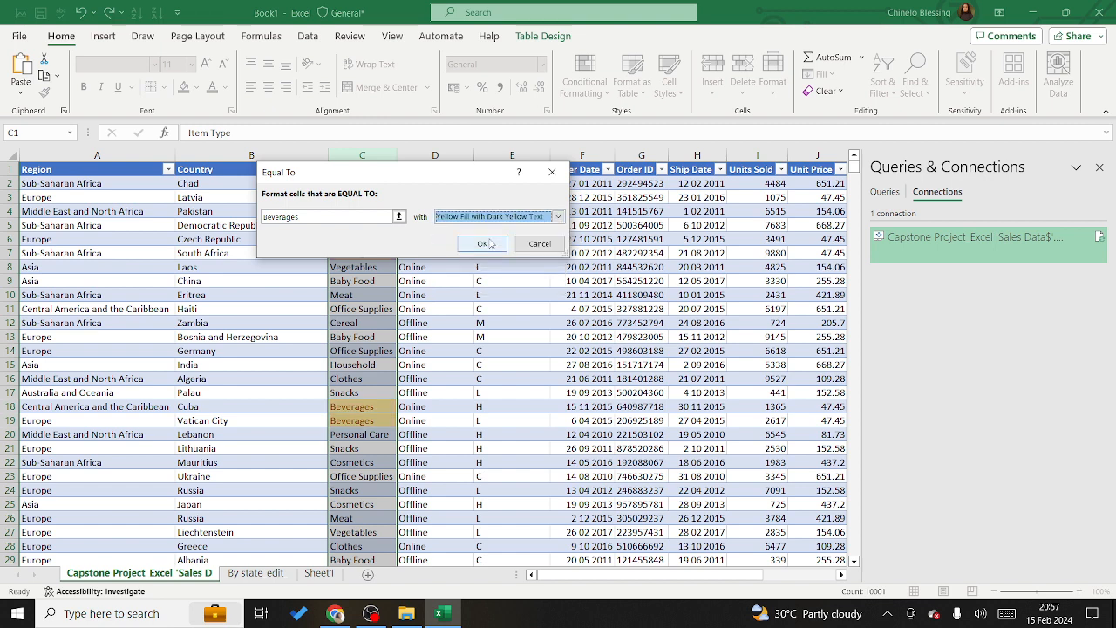
pyautogui.click(560, 216)
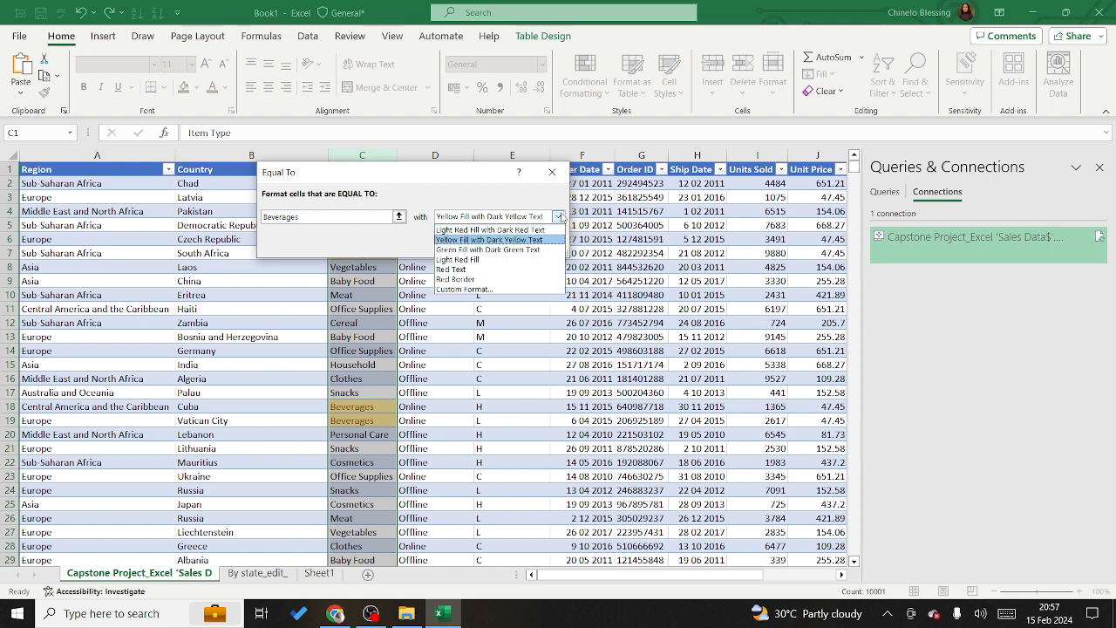
pyautogui.click(483, 251)
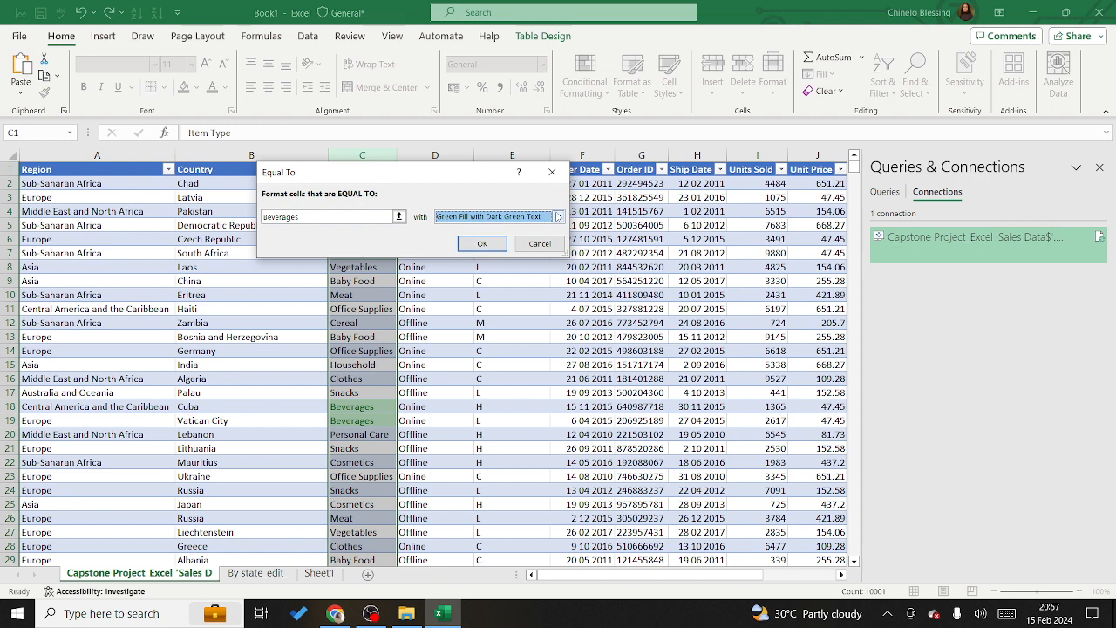
pyautogui.click(560, 217)
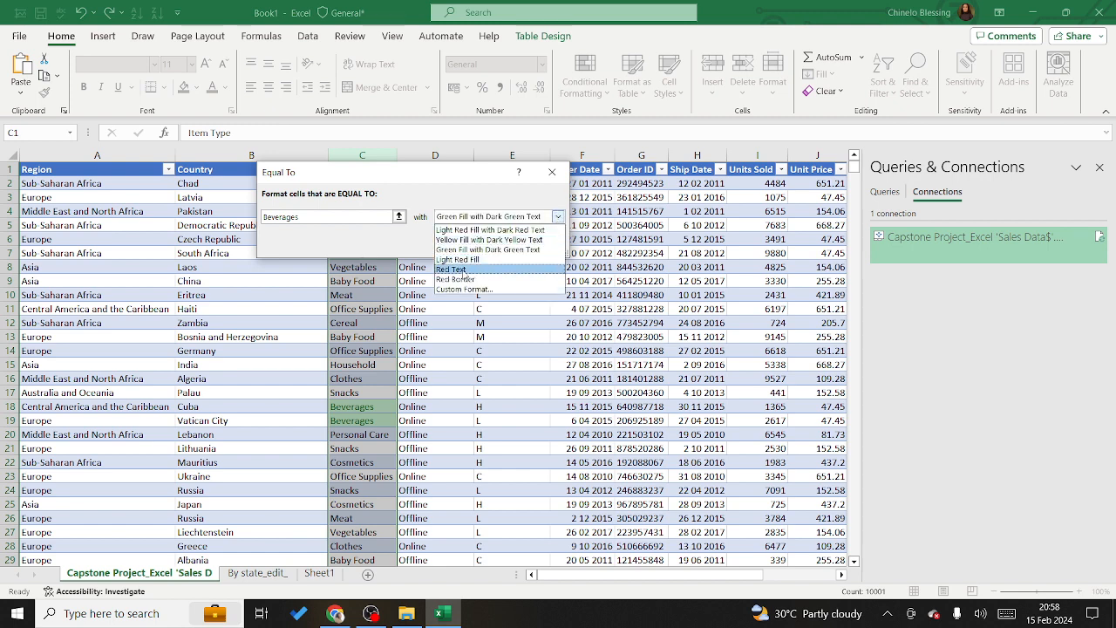
pyautogui.click(463, 270)
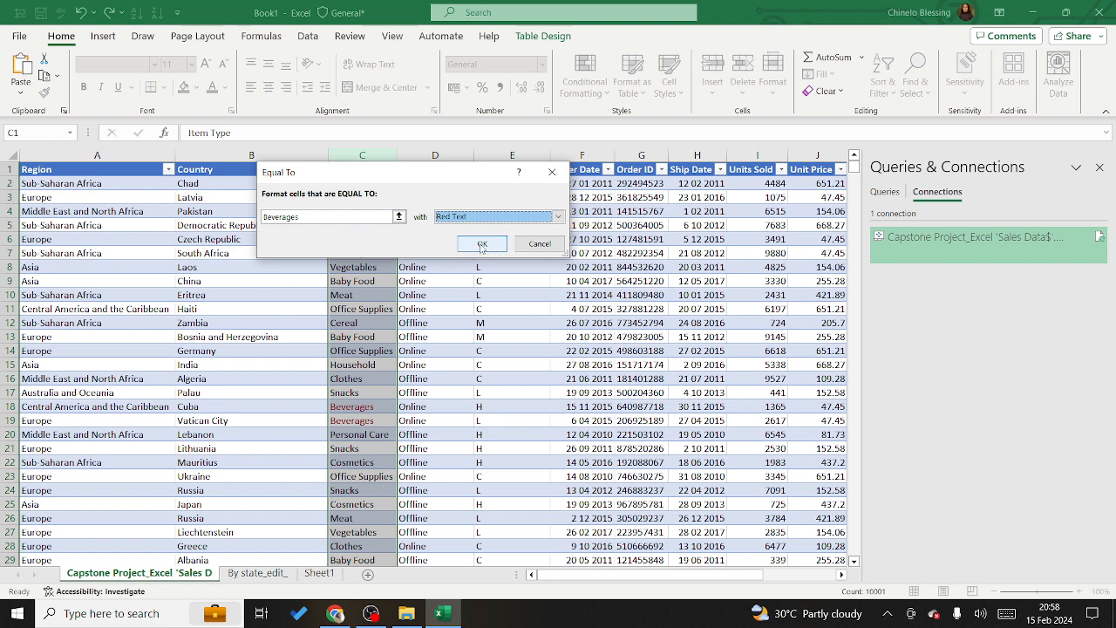
pyautogui.click(481, 245)
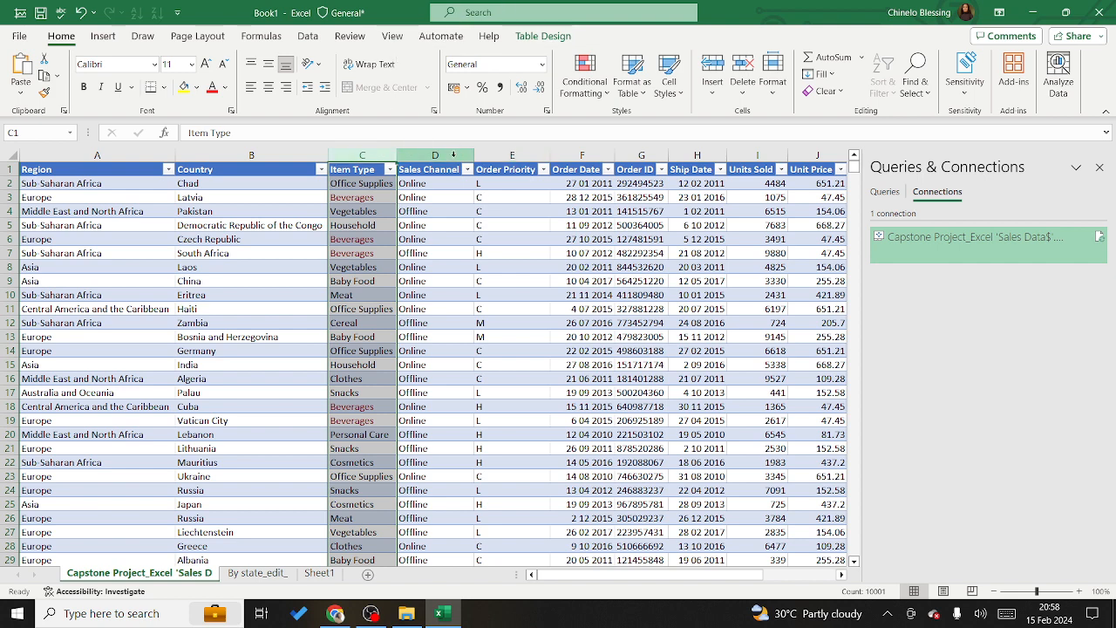
# - Select the Sales Channel column and look through the sales rows for the highlighted Beverages entries
pyautogui.click(453, 154)
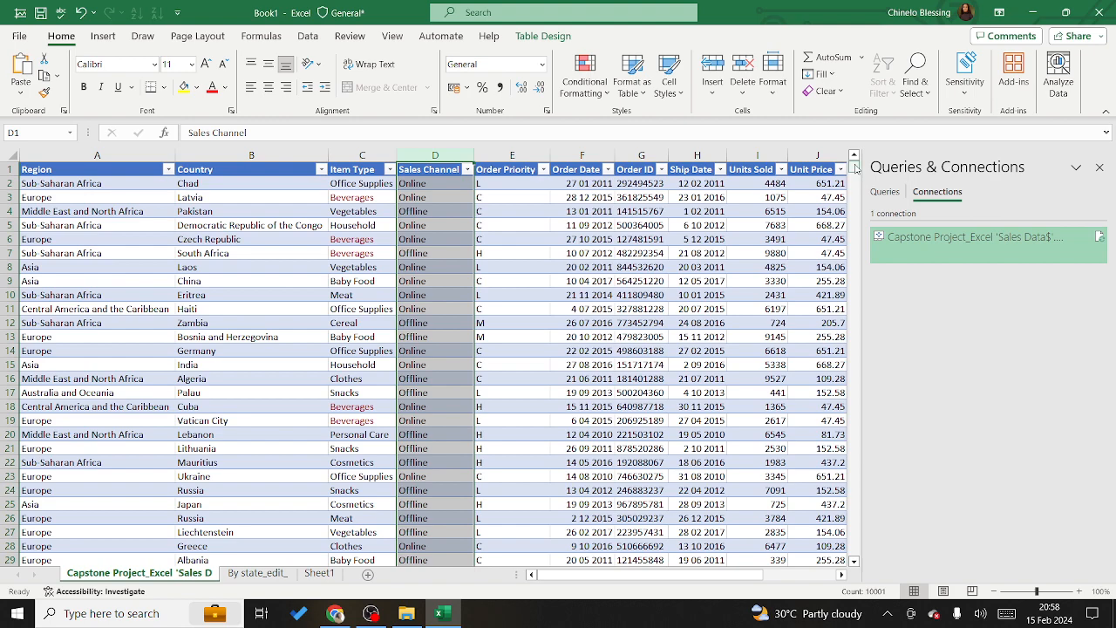
pyautogui.moveTo(856, 167); pyautogui.dragTo(876, 281)
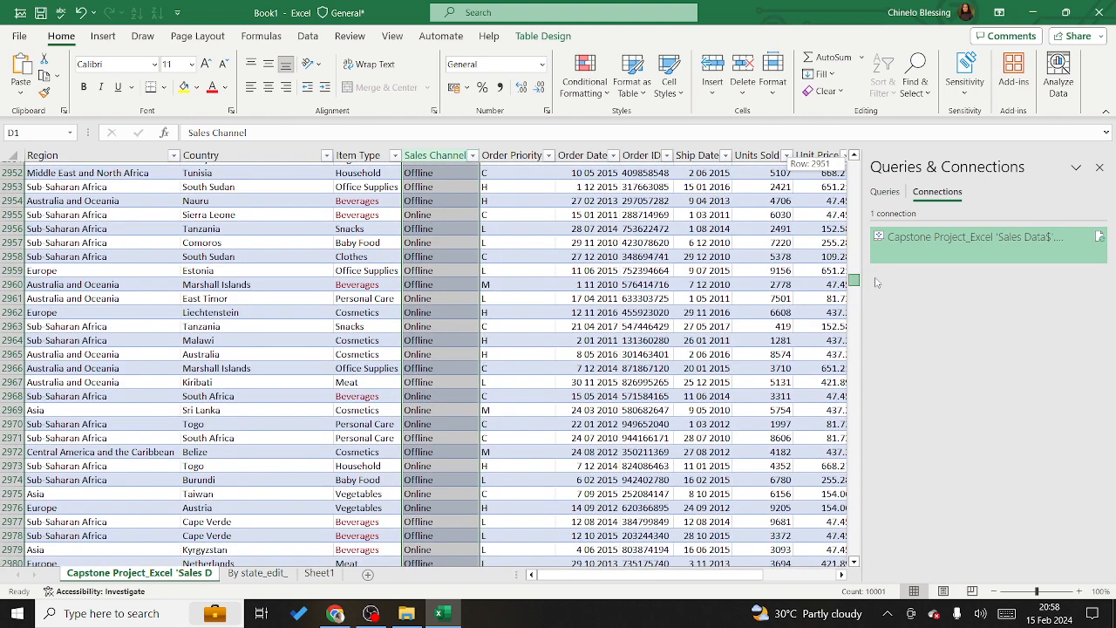
pyautogui.moveTo(876, 281); pyautogui.dragTo(862, 109)
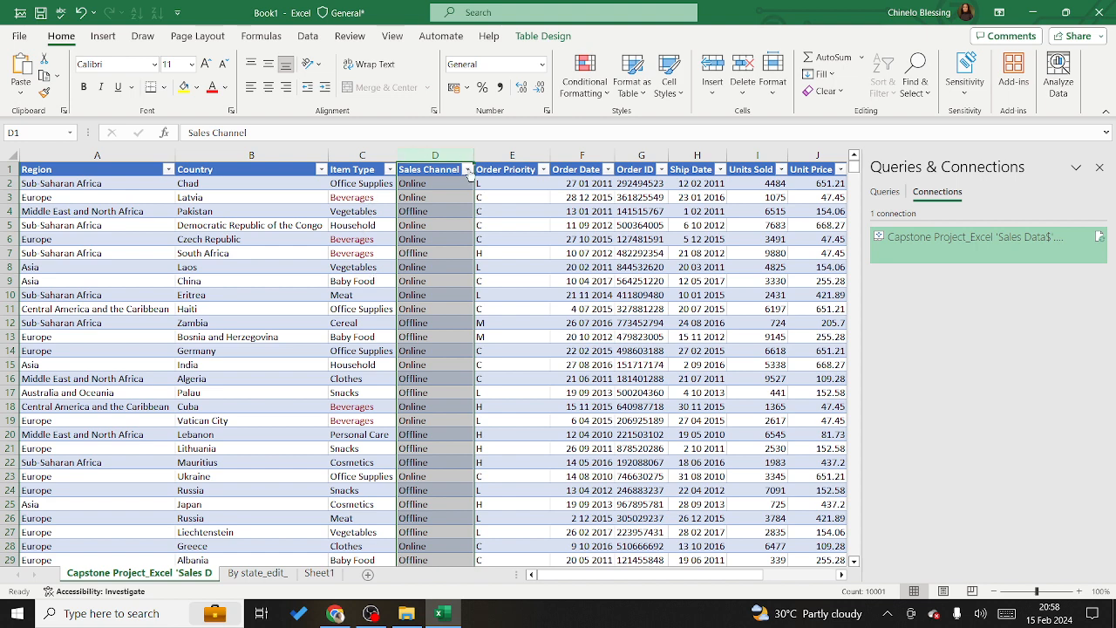
pyautogui.click(389, 170)
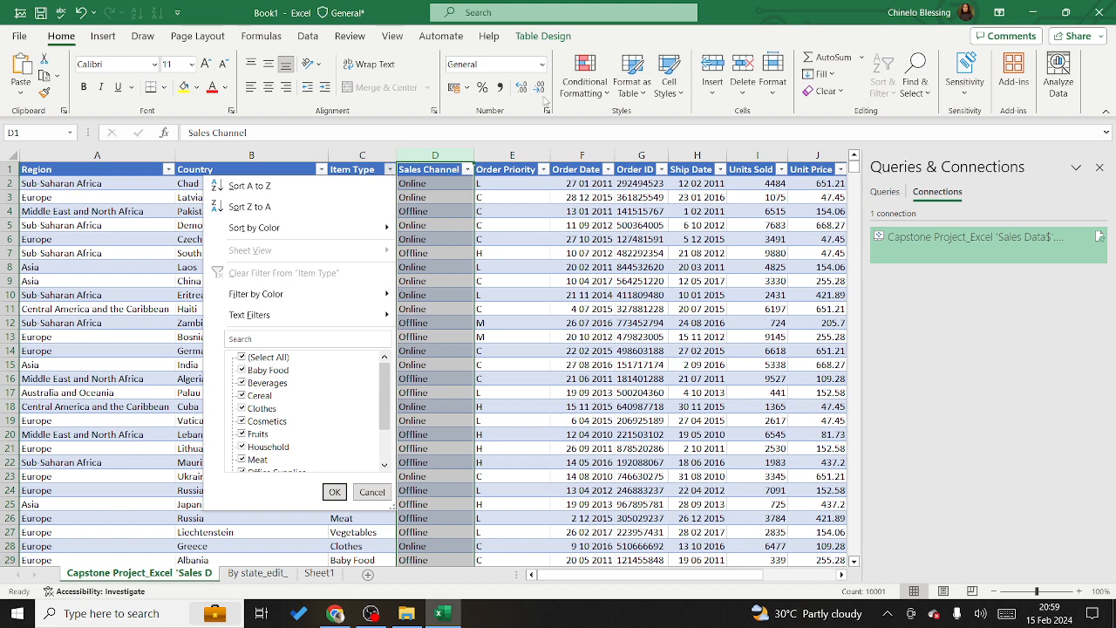
pyautogui.click(505, 240)
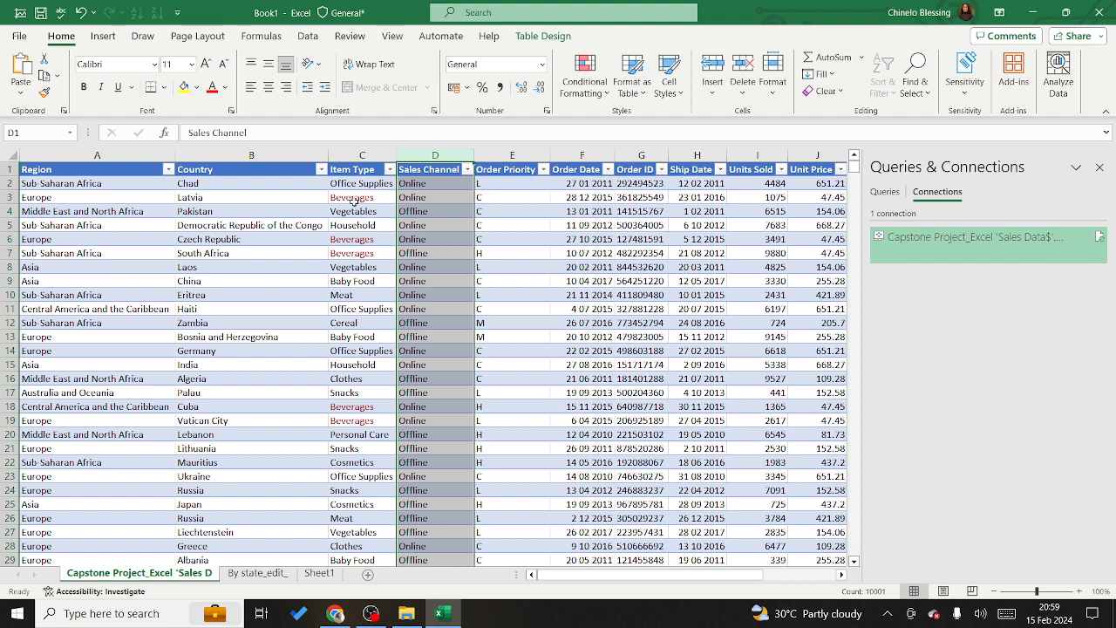
pyautogui.click(391, 169)
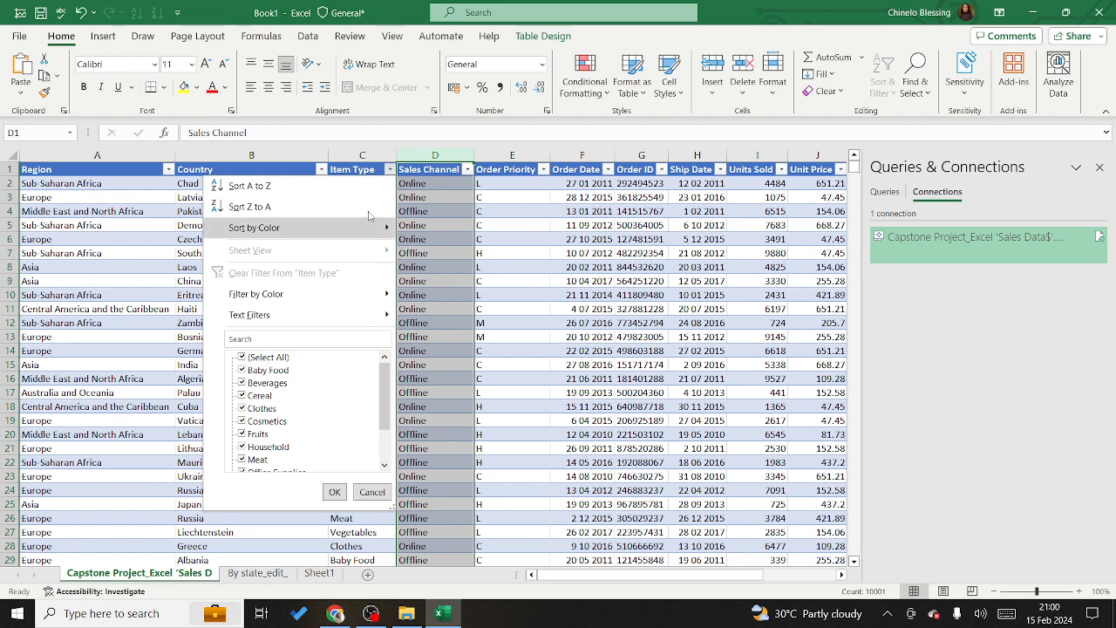
pyautogui.press('Escape')
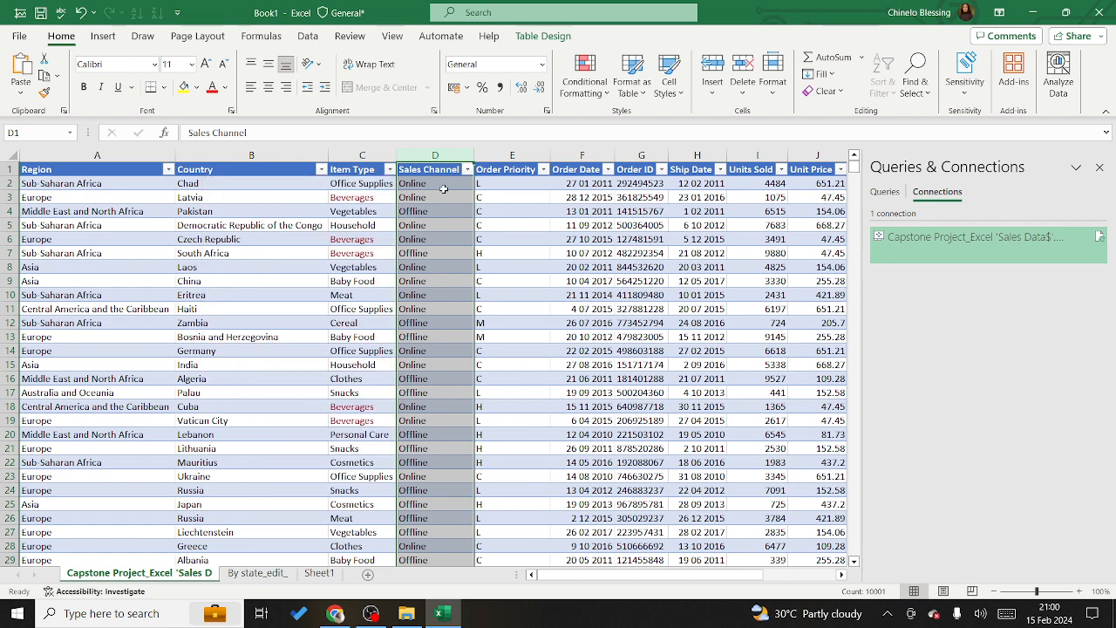
pyautogui.click(389, 169)
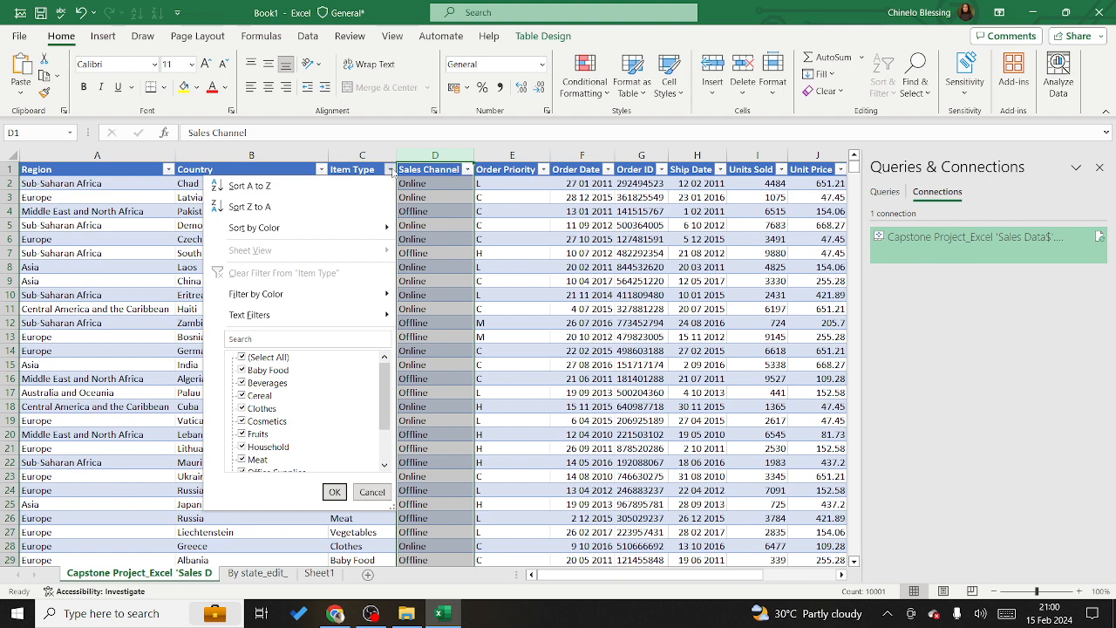
pyautogui.click(389, 170)
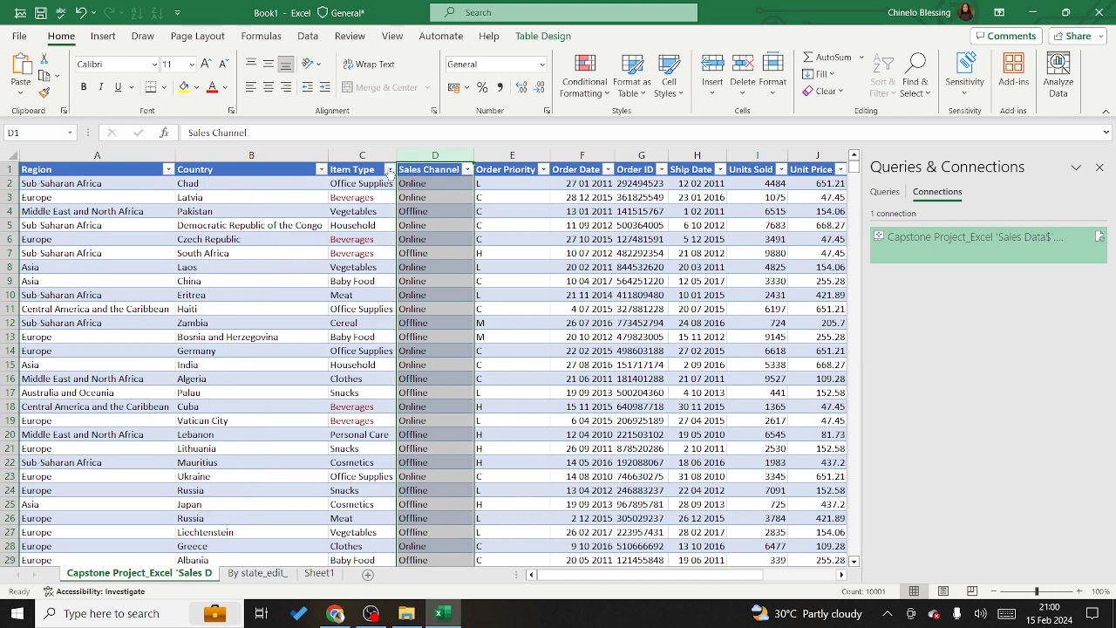
# - Review the Item Type filter list and filter the sales table to show only Beverages
pyautogui.click(389, 171)
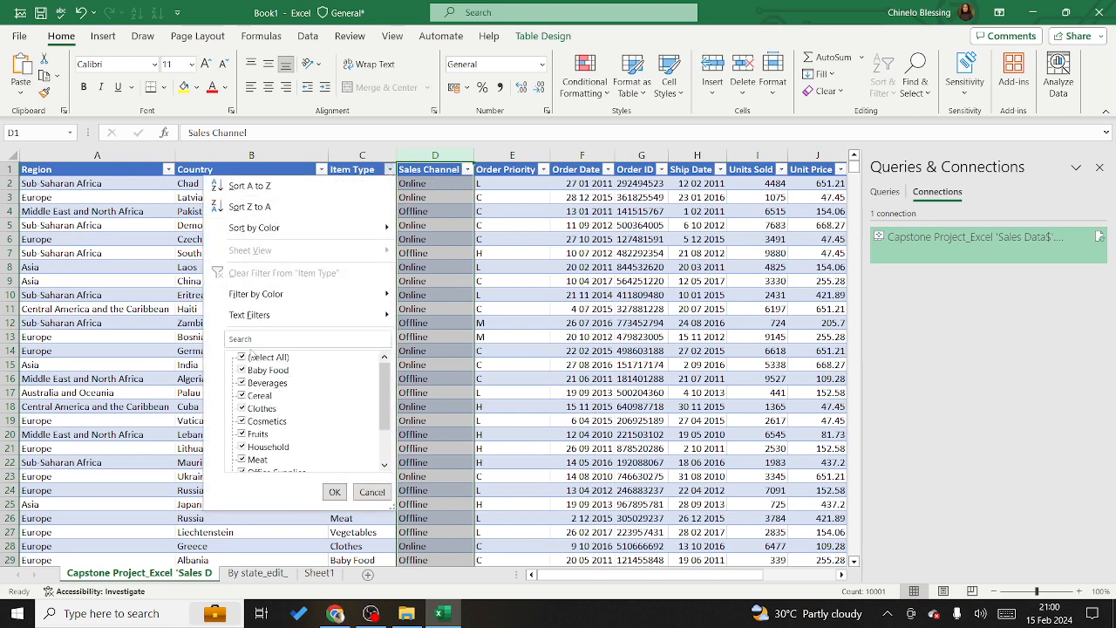
pyautogui.click(386, 468)
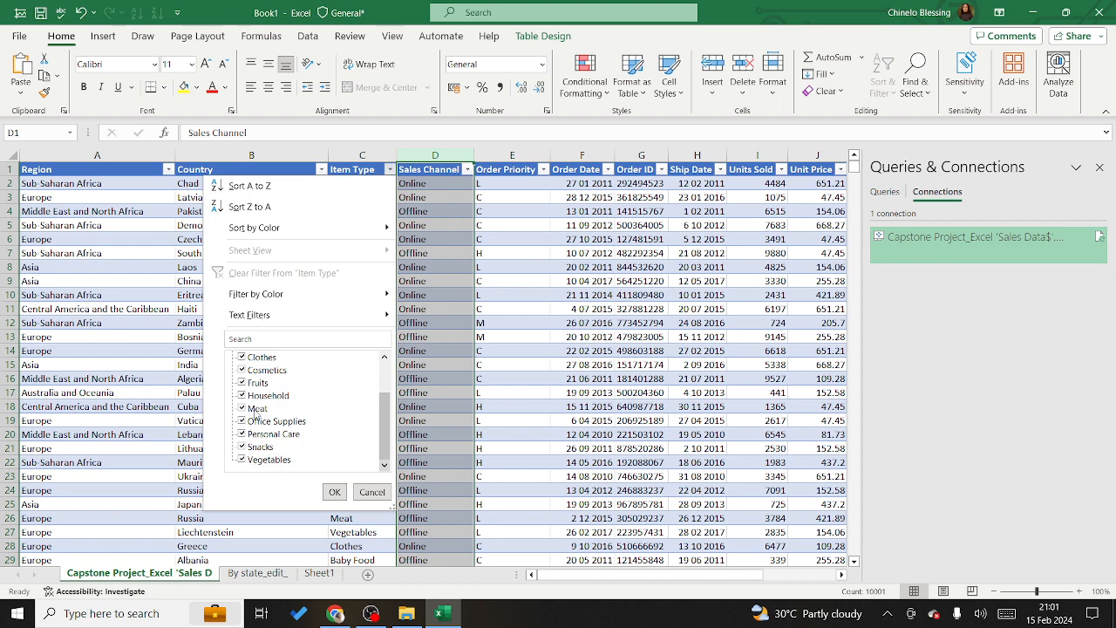
pyautogui.click(384, 358)
pyautogui.doubleClick(384, 358)
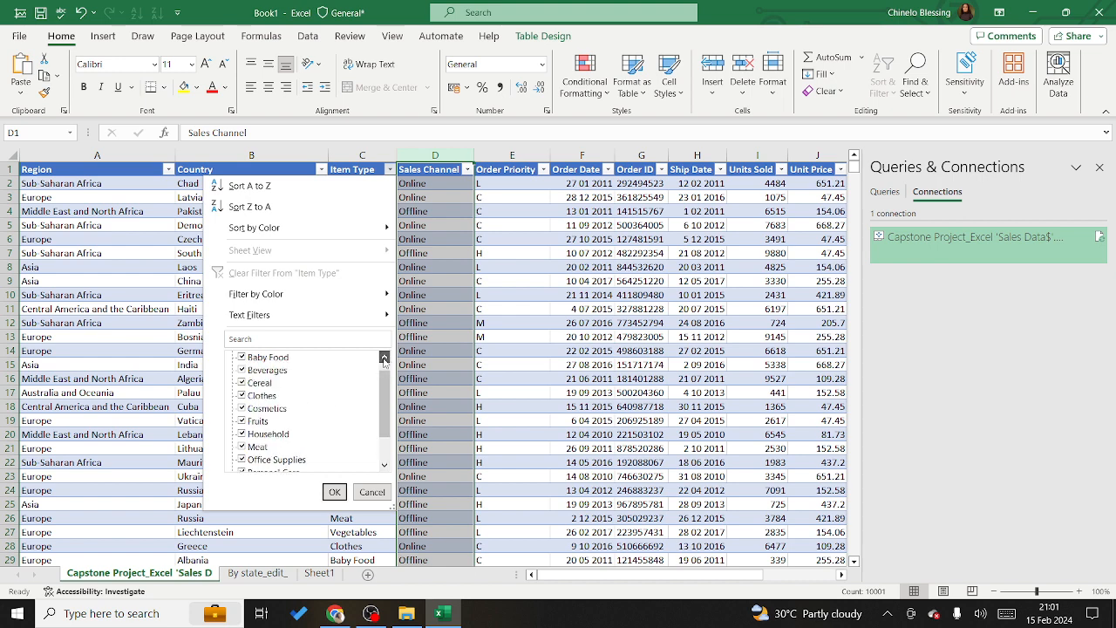
pyautogui.click(383, 358)
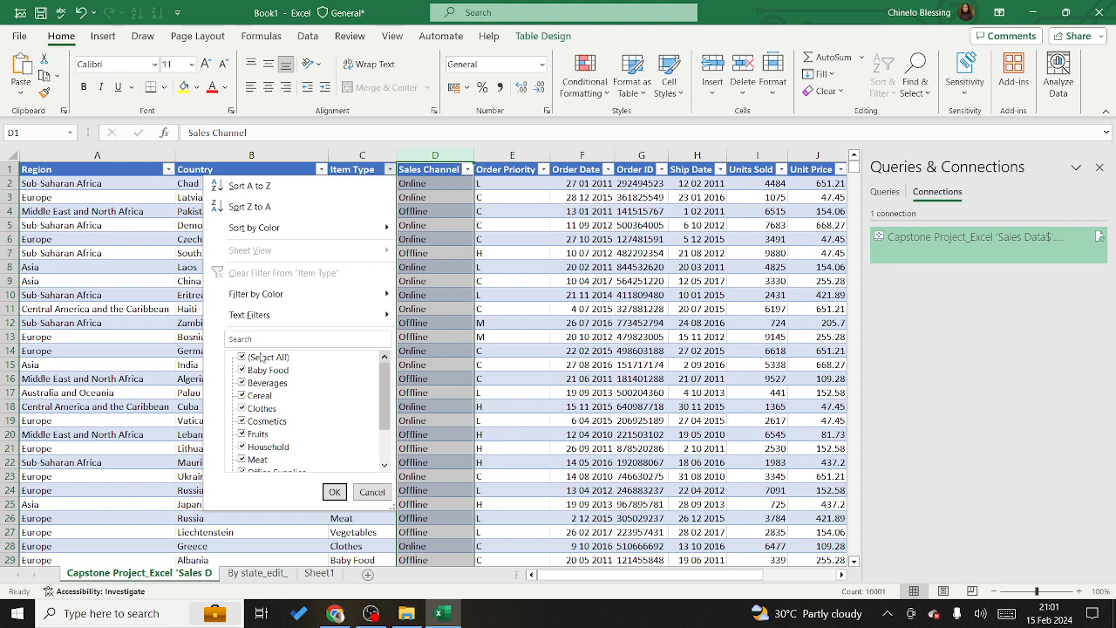
pyautogui.click(242, 358)
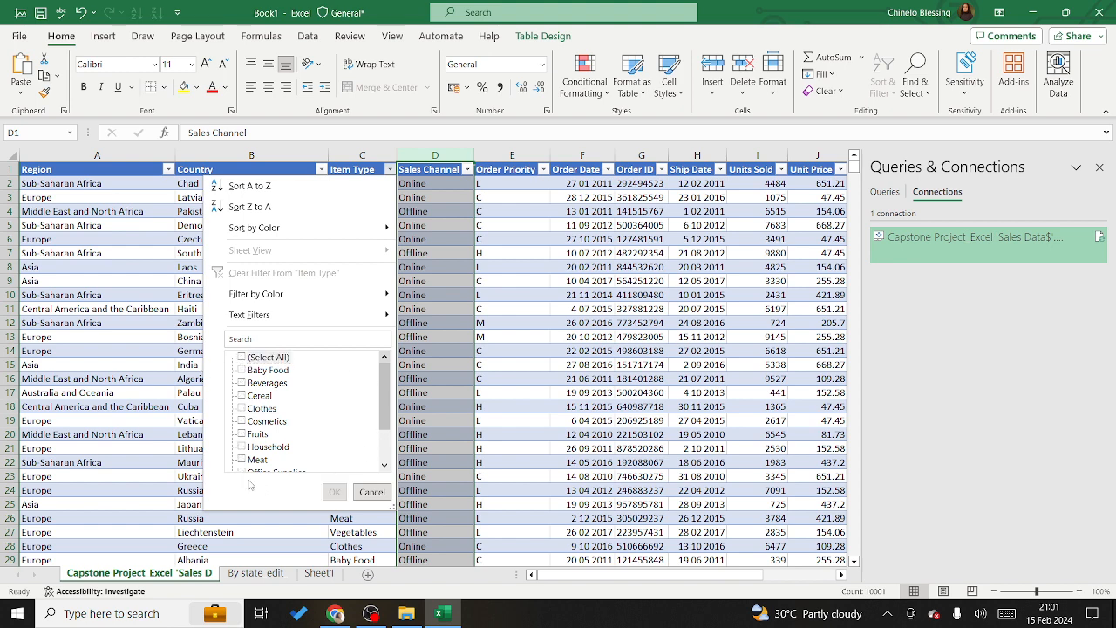
pyautogui.click(242, 384)
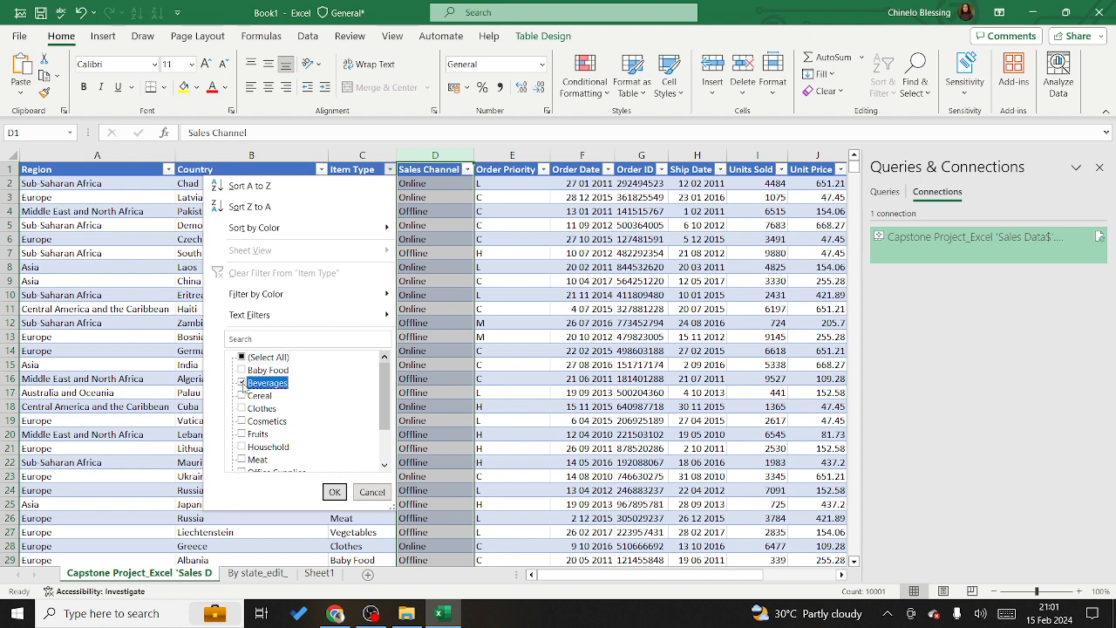
pyautogui.click(334, 492)
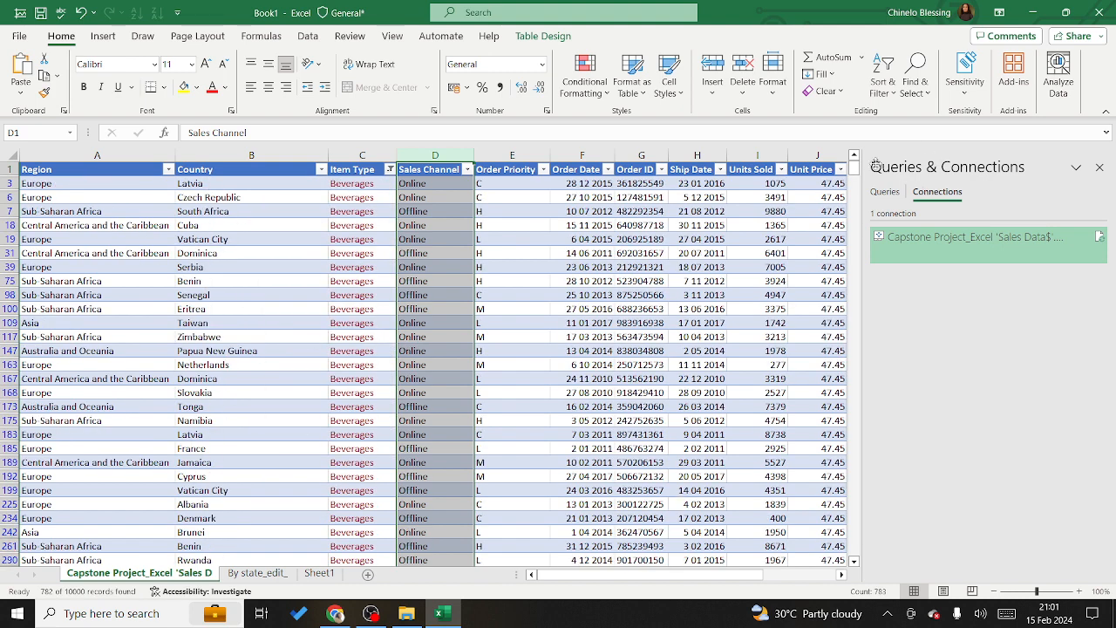
# - Change the Item Type filter on the sales table from Beverages to show only Baby Food
pyautogui.moveTo(854, 174); pyautogui.dragTo(892, 565)
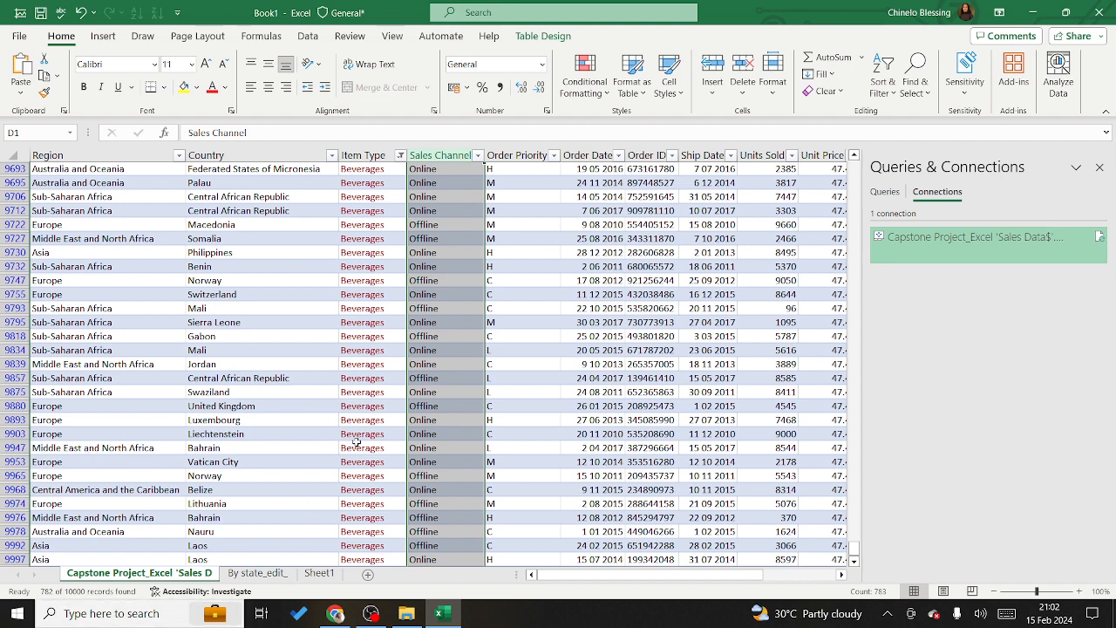
pyautogui.click(401, 156)
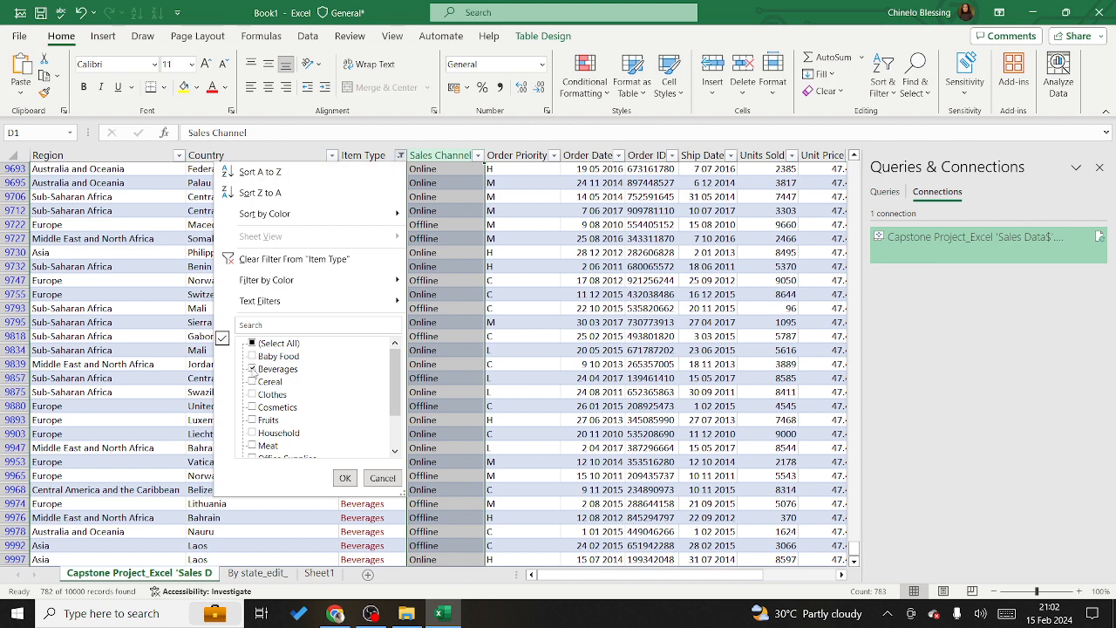
pyautogui.click(253, 370)
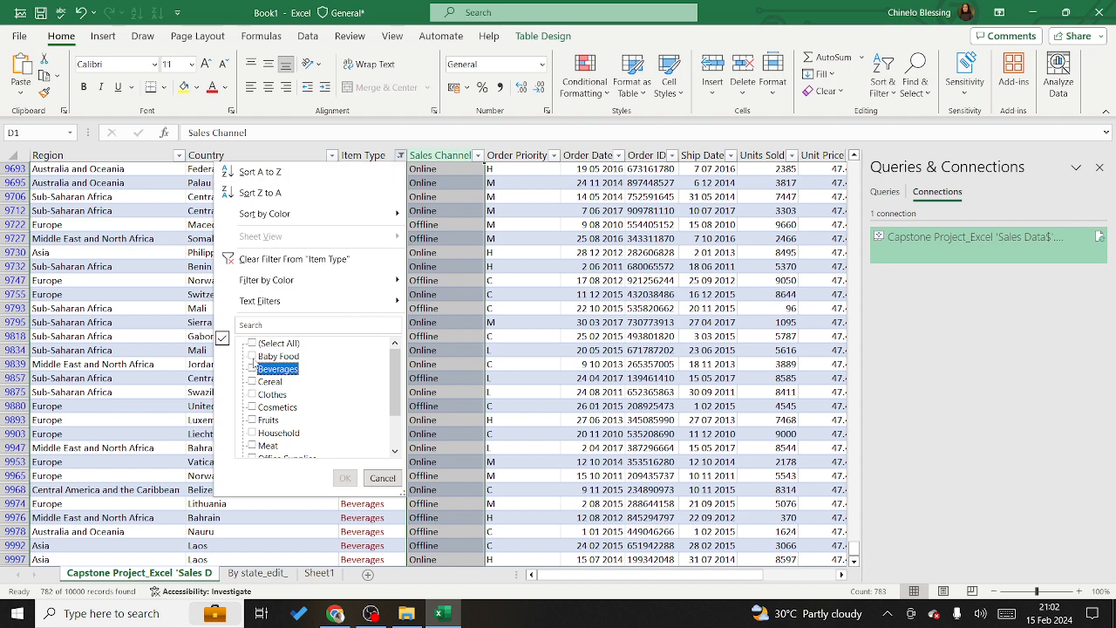
pyautogui.click(253, 356)
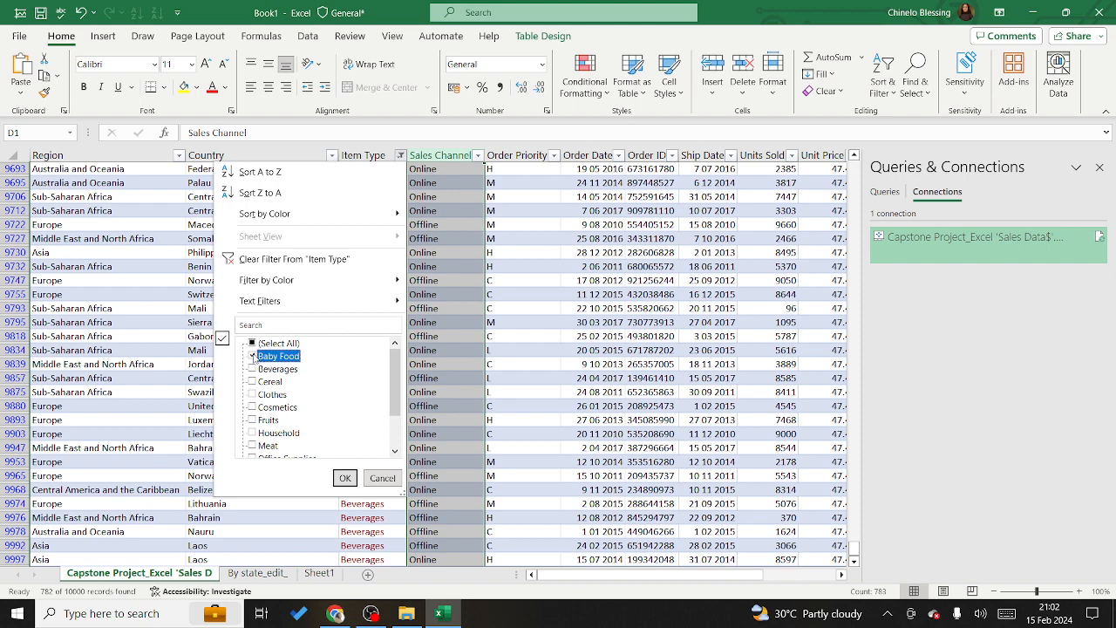
pyautogui.click(346, 478)
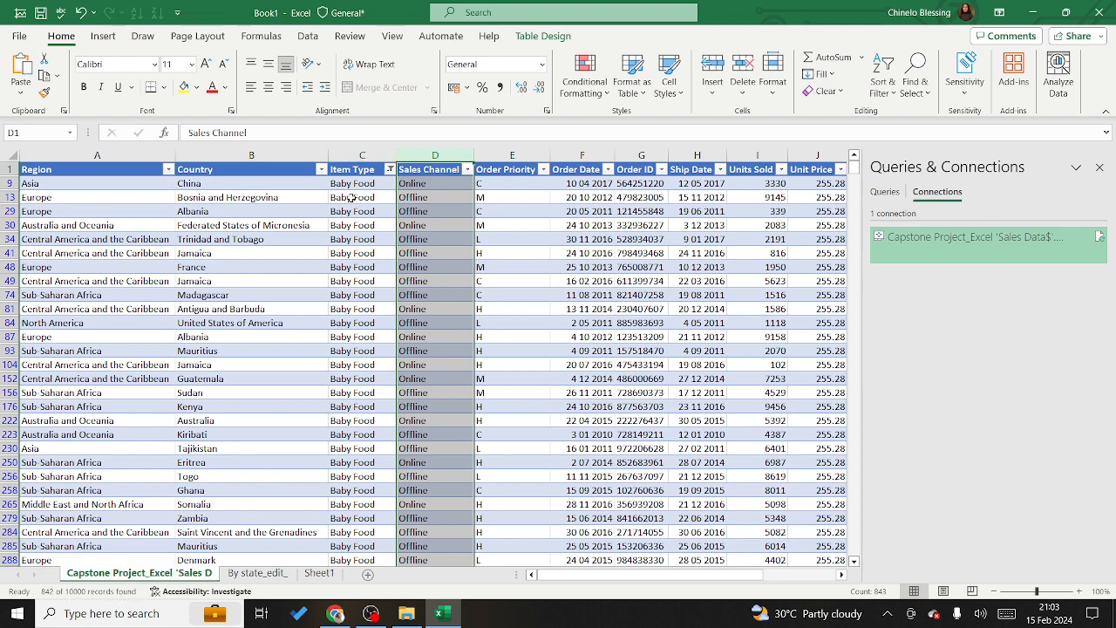
# - Reset the Item Type filter to select all item types
pyautogui.click(390, 169)
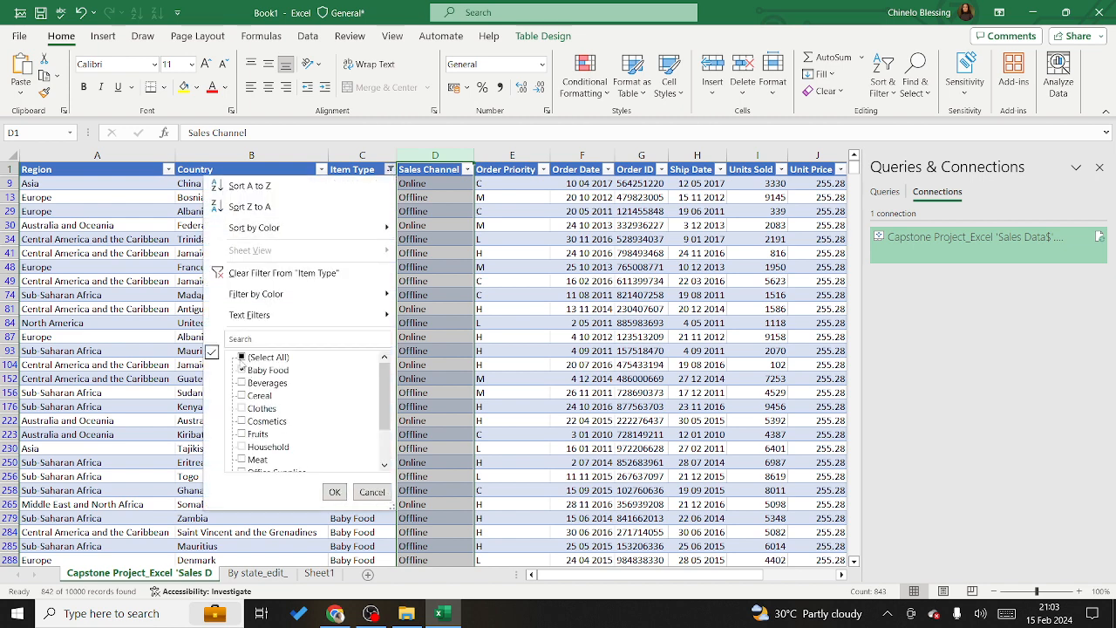
pyautogui.click(242, 357)
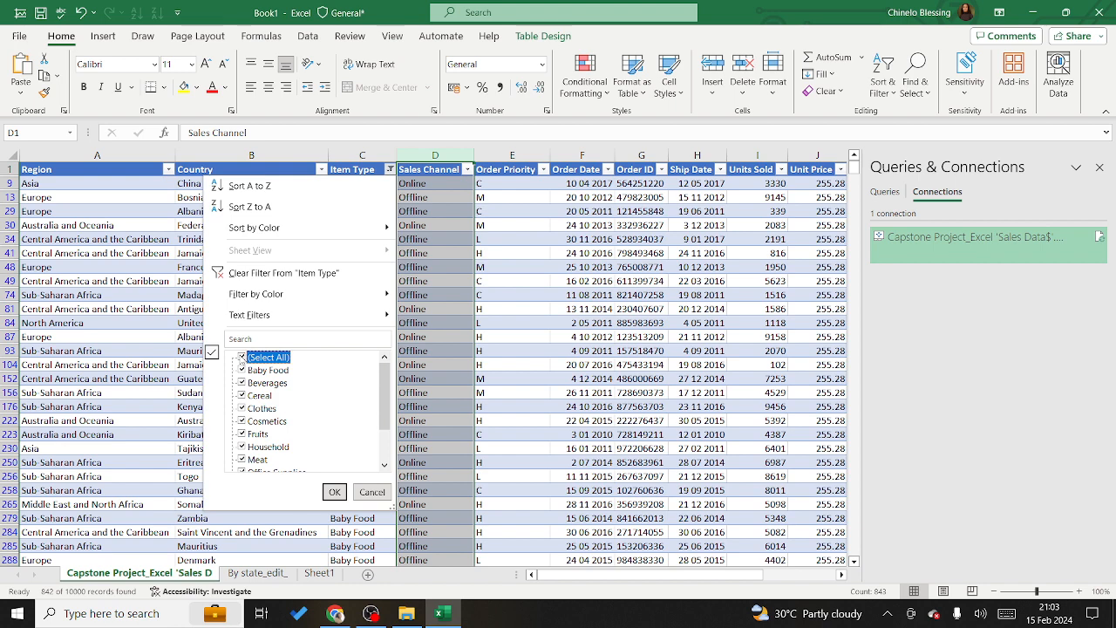
pyautogui.click(334, 491)
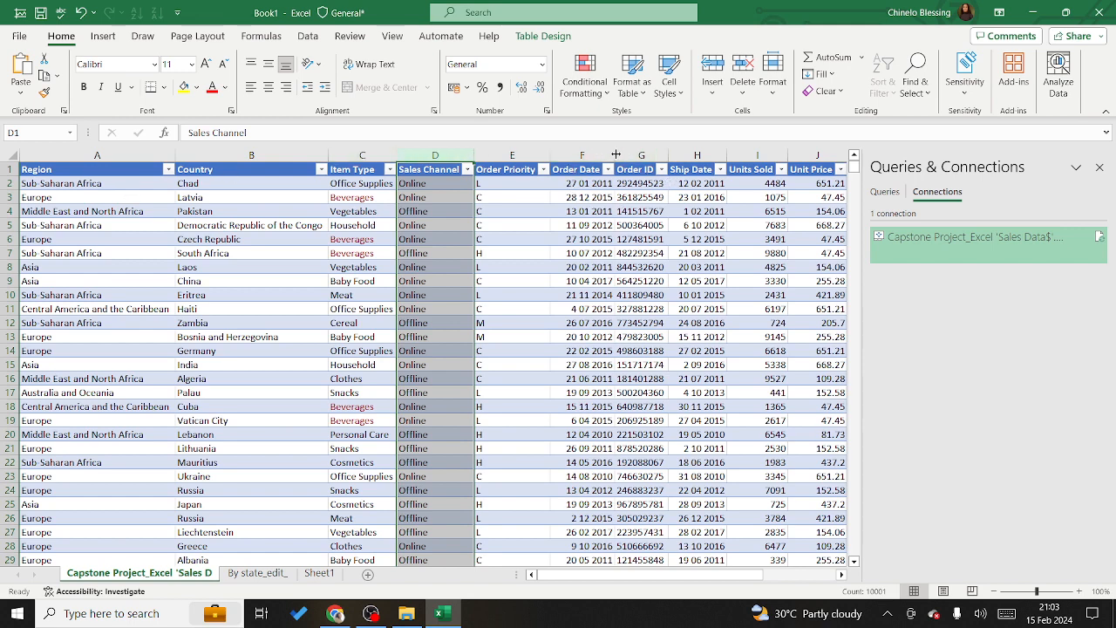
# - Set up a delimited Text to Columns split on the Order Date column with Tab, Space and Other delimiters, and close the wizard without finishing
pyautogui.moveTo(613, 155); pyautogui.dragTo(614, 154)
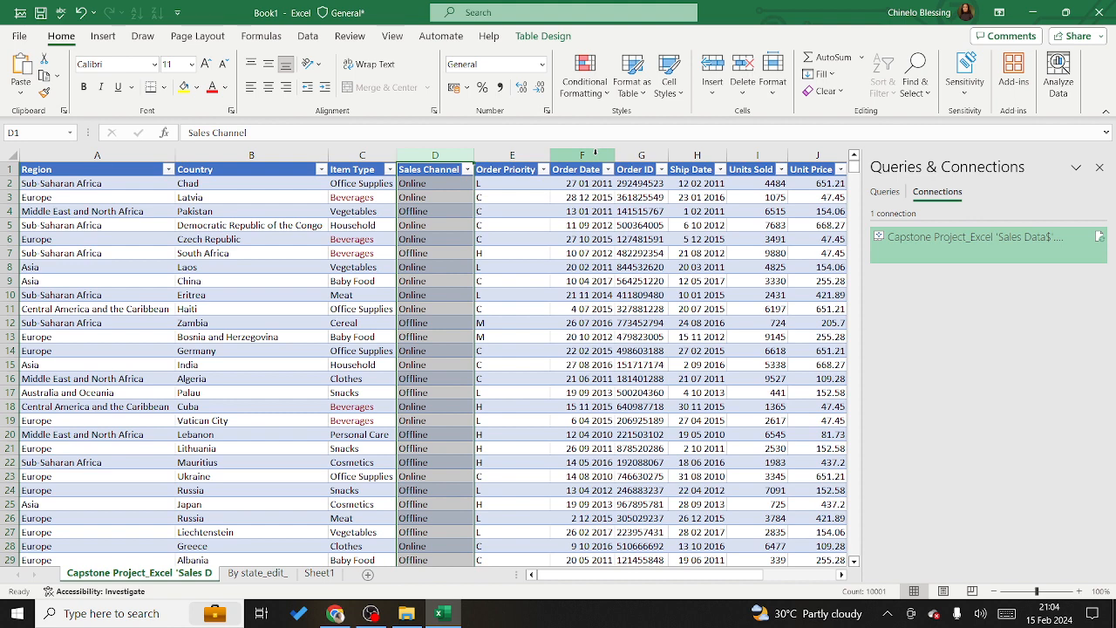
pyautogui.click(595, 152)
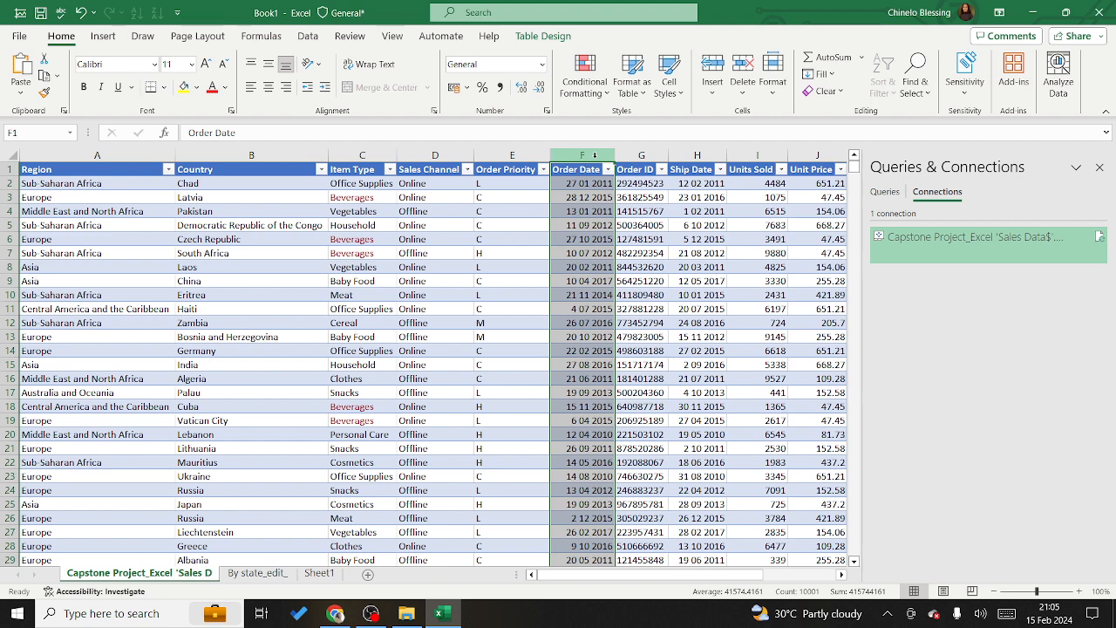
pyautogui.click(104, 37)
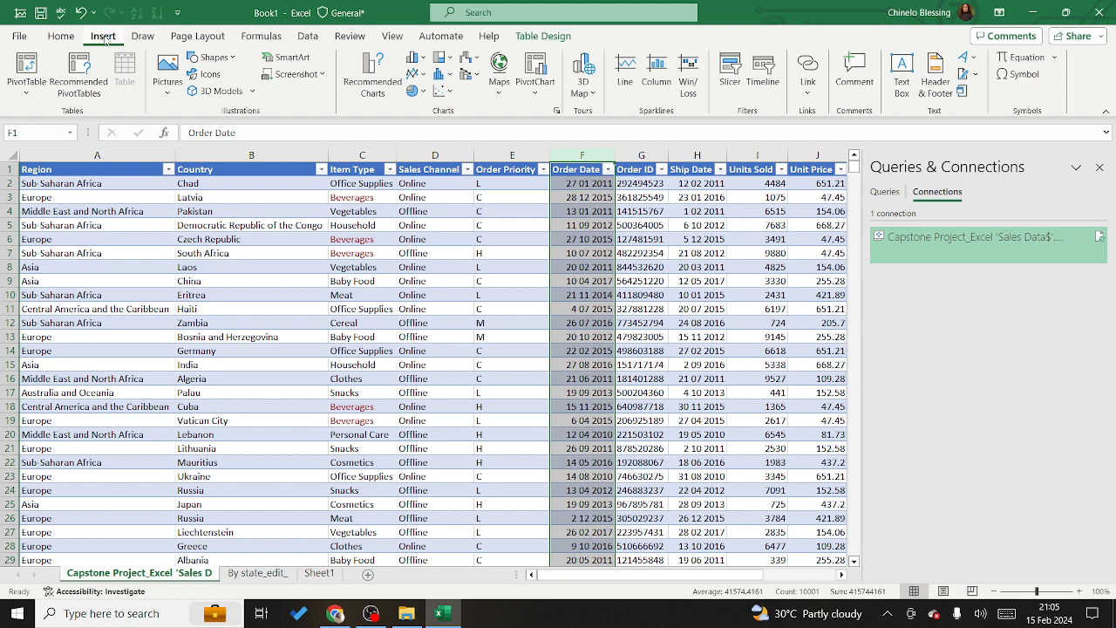
pyautogui.click(310, 38)
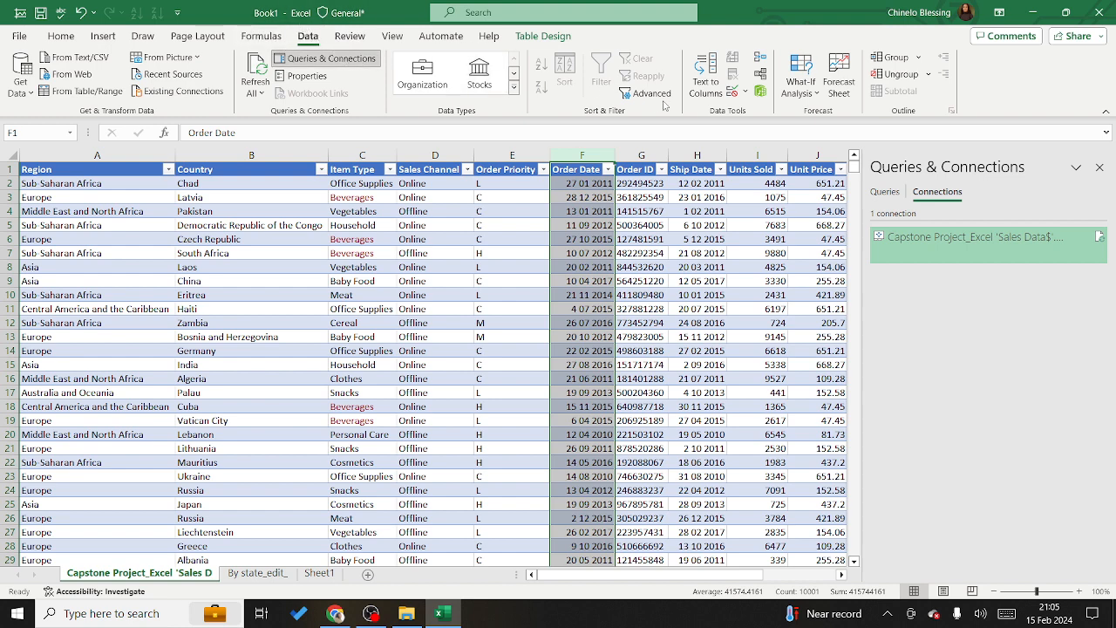
pyautogui.click(713, 87)
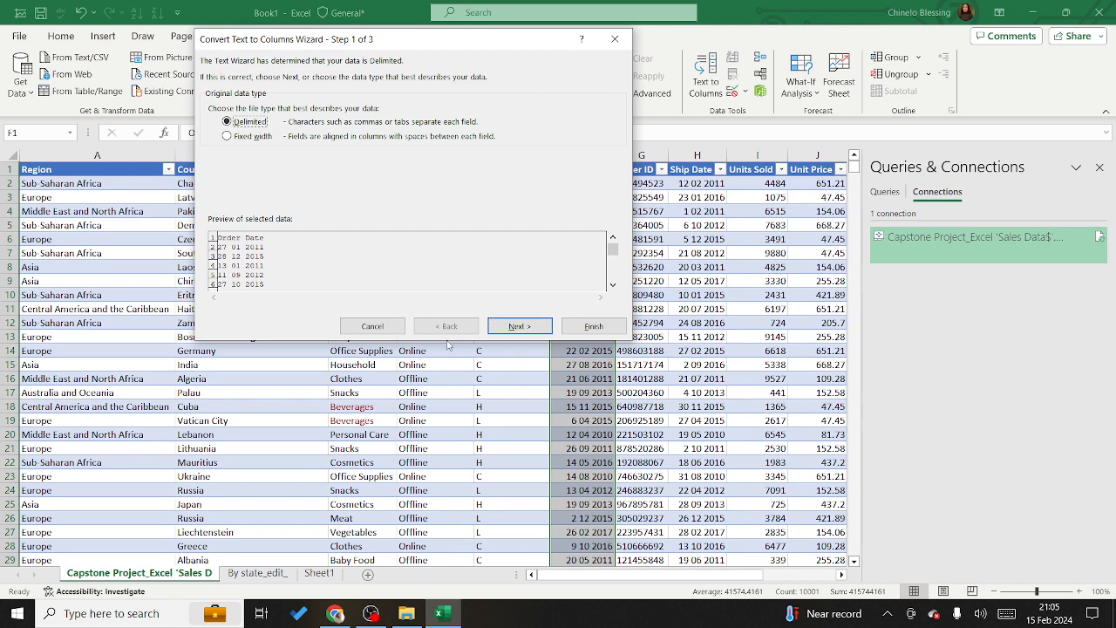
pyautogui.click(520, 326)
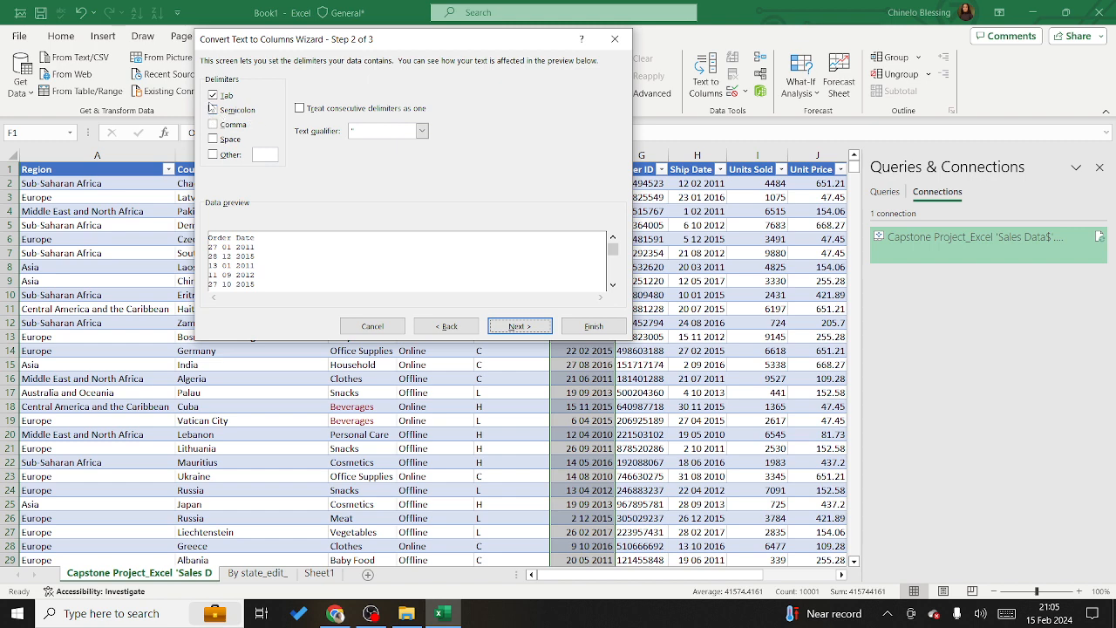
pyautogui.click(214, 155)
pyautogui.click(263, 153)
pyautogui.write('/')
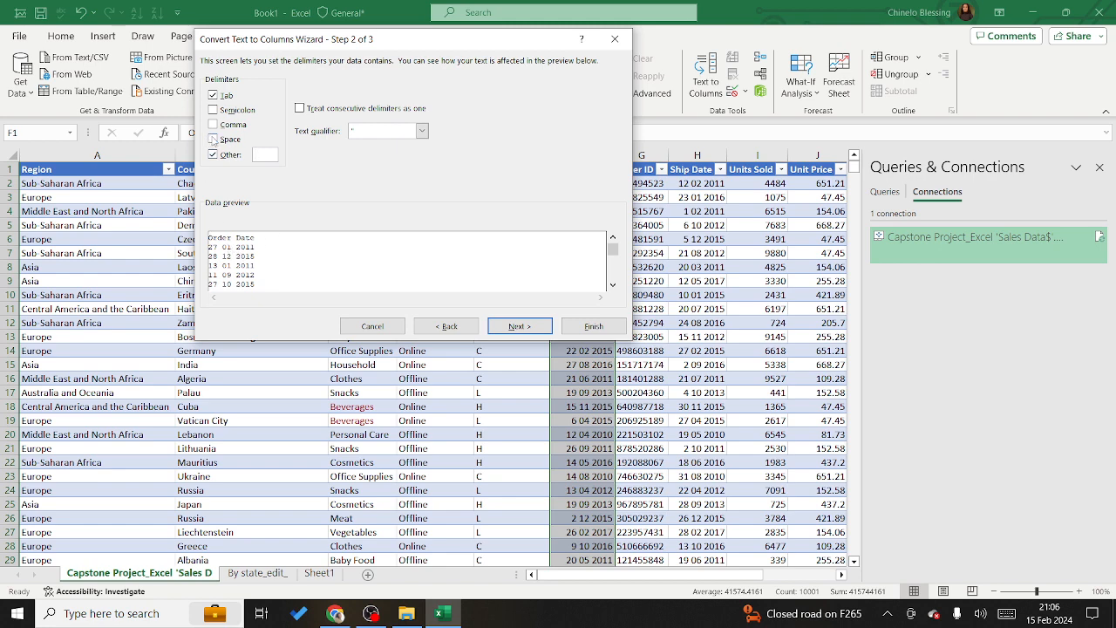
pyautogui.click(213, 139)
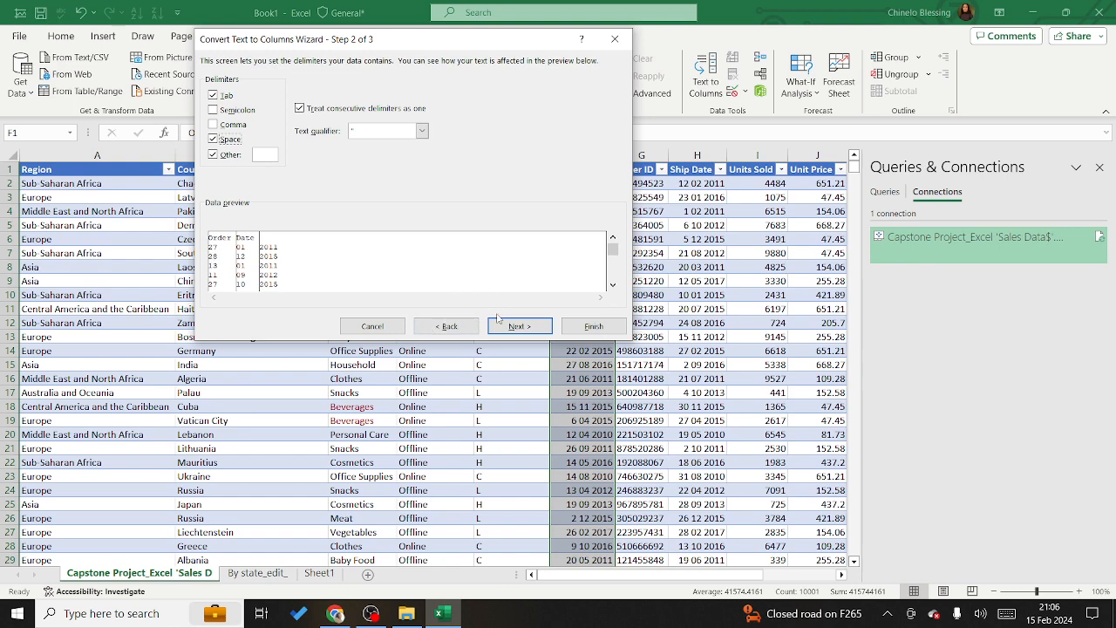
pyautogui.click(615, 39)
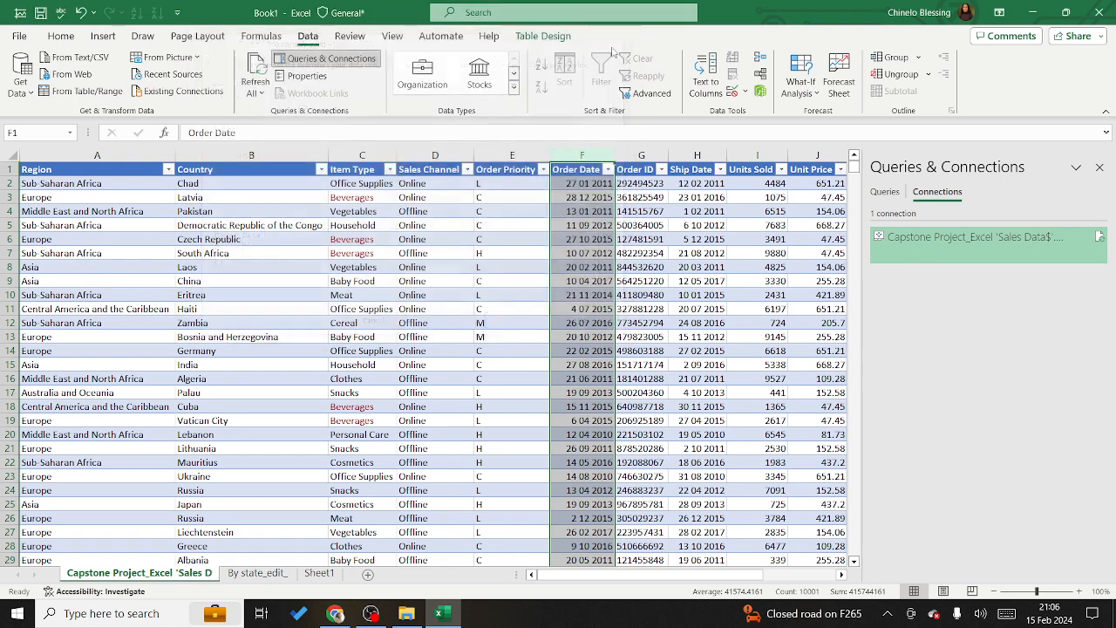
# - Insert two blank columns between the Order Date and Order ID columns
pyautogui.click(635, 150)
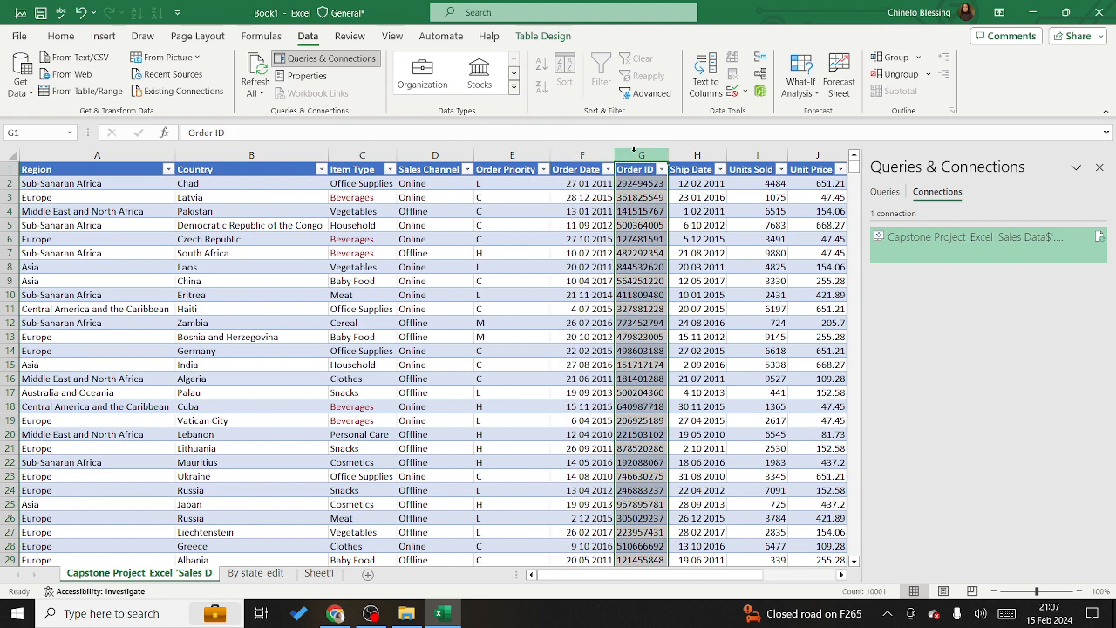
pyautogui.rightClick(634, 151)
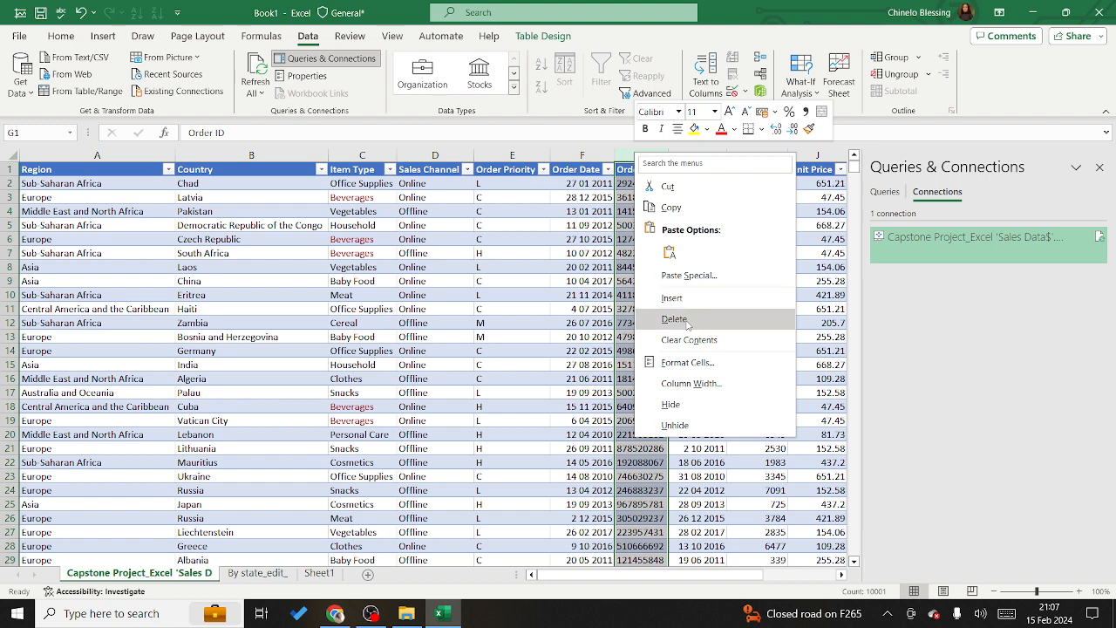
pyautogui.click(632, 150)
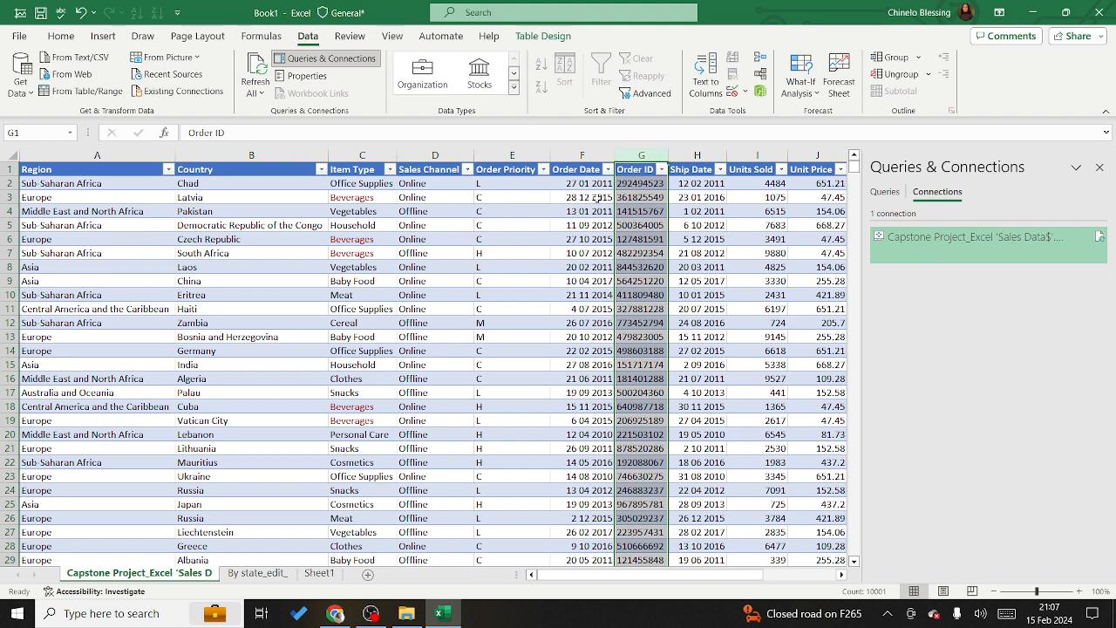
pyautogui.rightClick(634, 150)
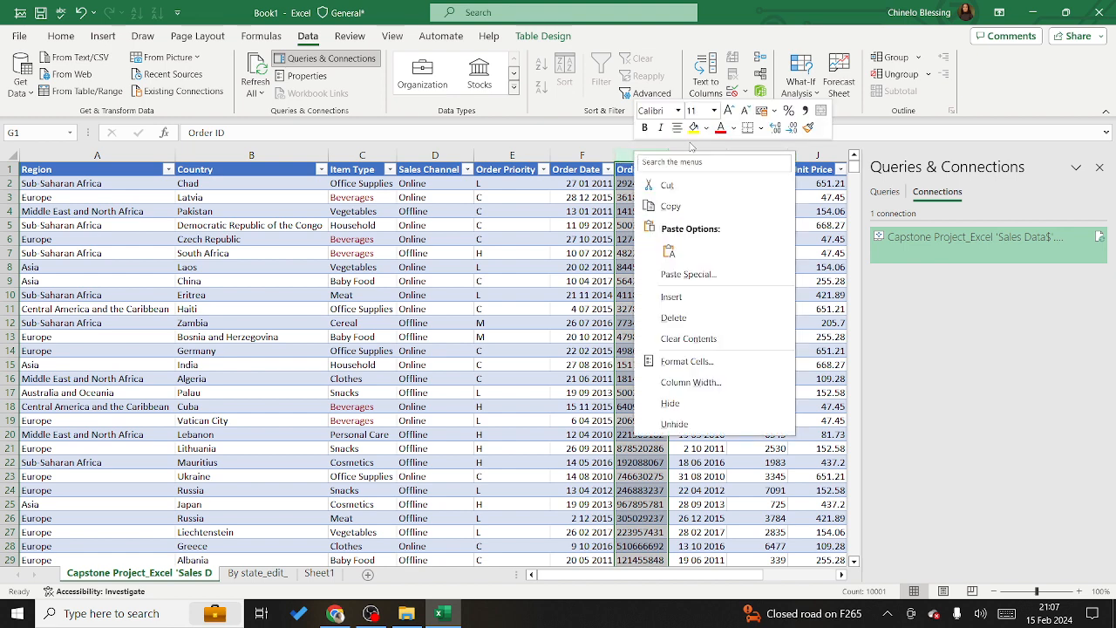
pyautogui.click(672, 298)
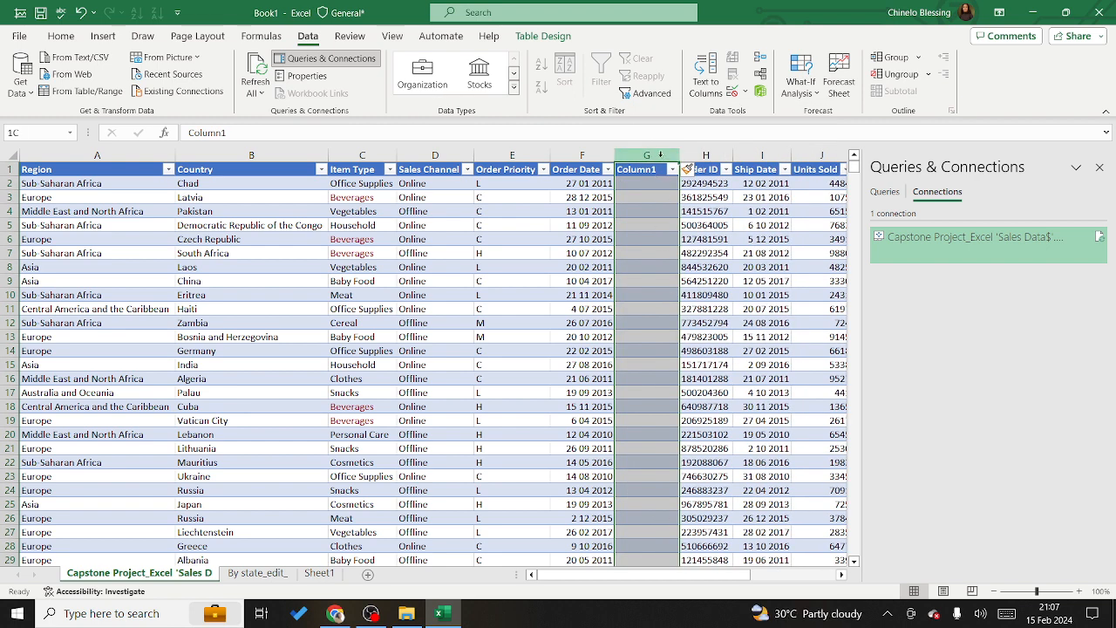
pyautogui.rightClick(660, 156)
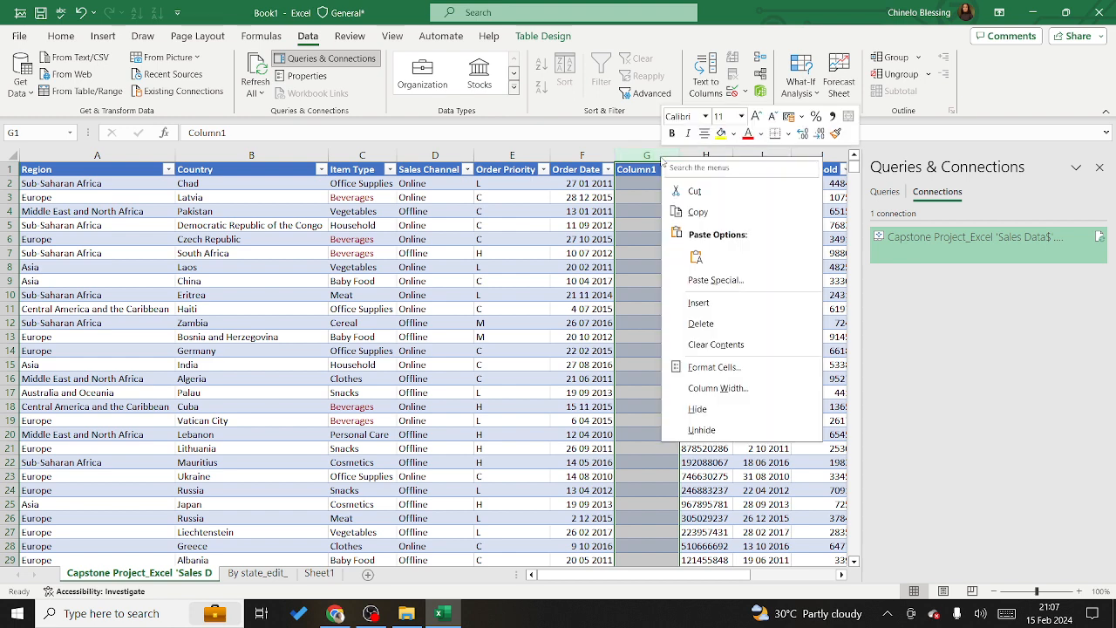
pyautogui.click(698, 303)
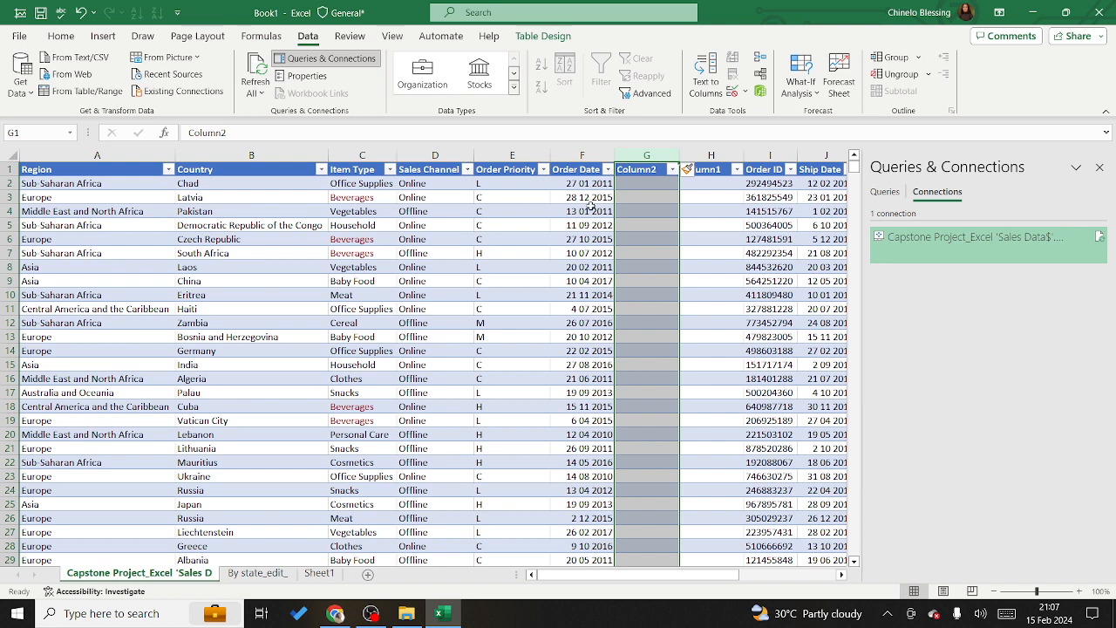
# - Split the Order Date column at the spaces with Text to Columns, using General format and destination $F$1, and replace the existing data
pyautogui.click(594, 149)
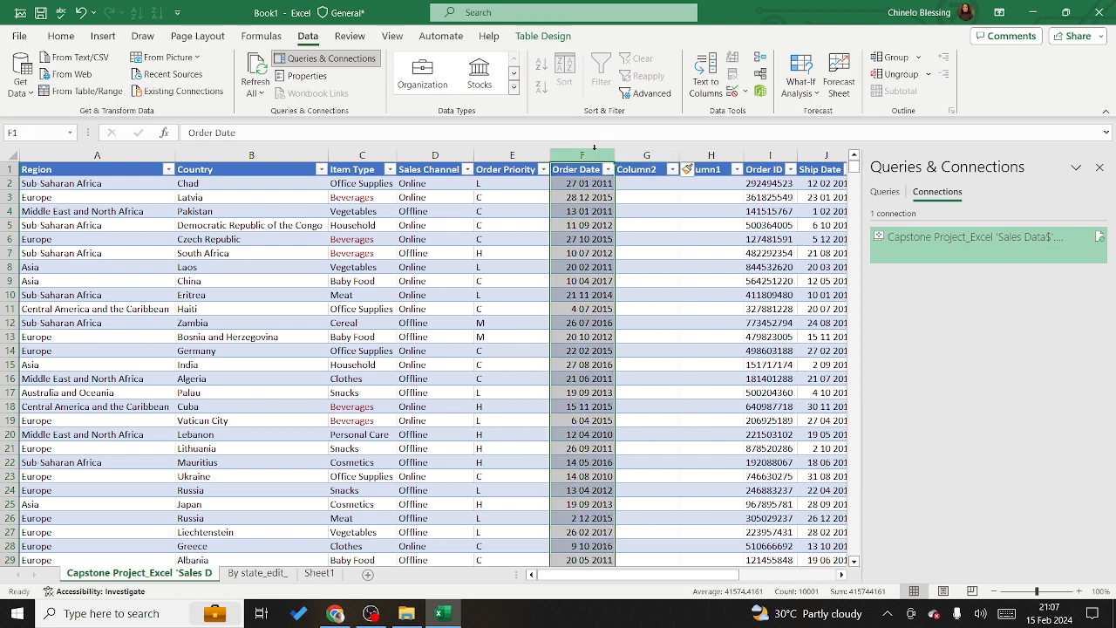
pyautogui.click(708, 84)
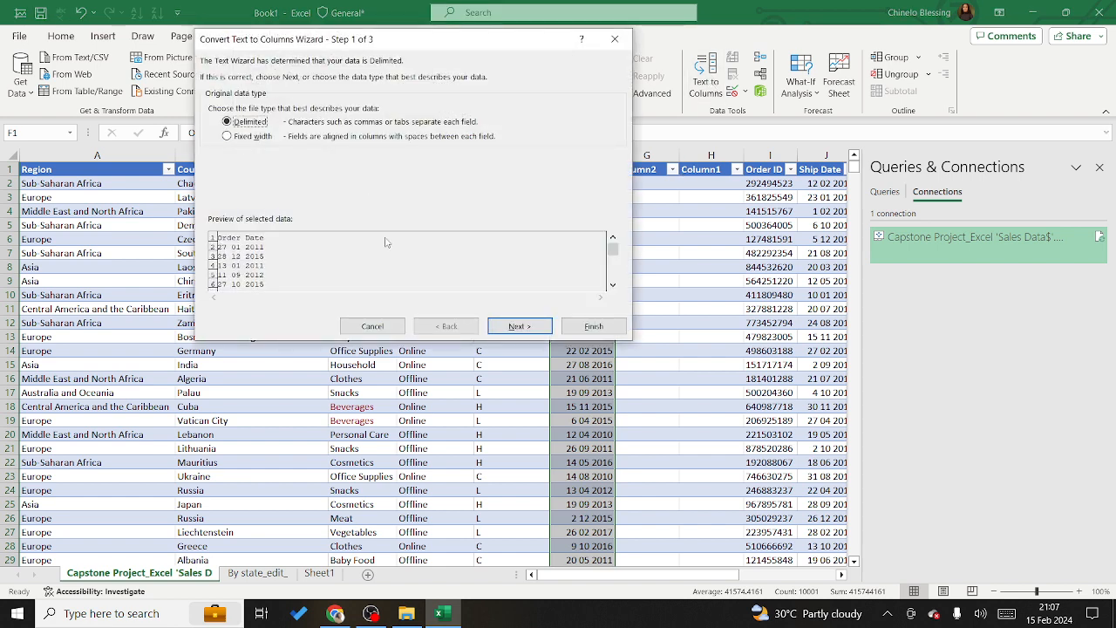
pyautogui.click(531, 326)
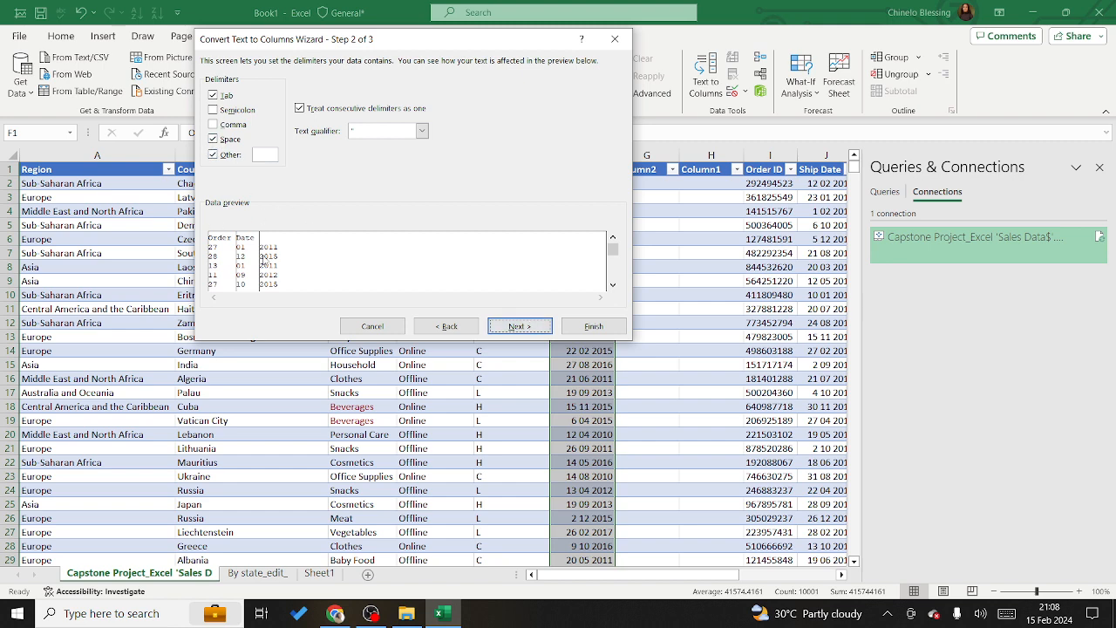
pyautogui.click(528, 328)
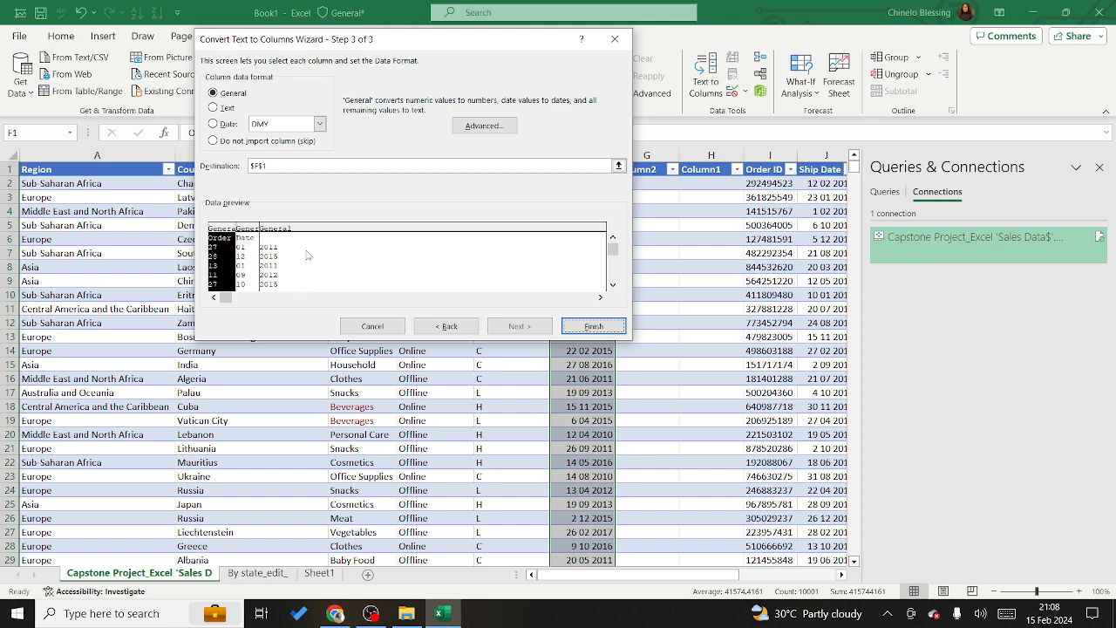
pyautogui.click(593, 326)
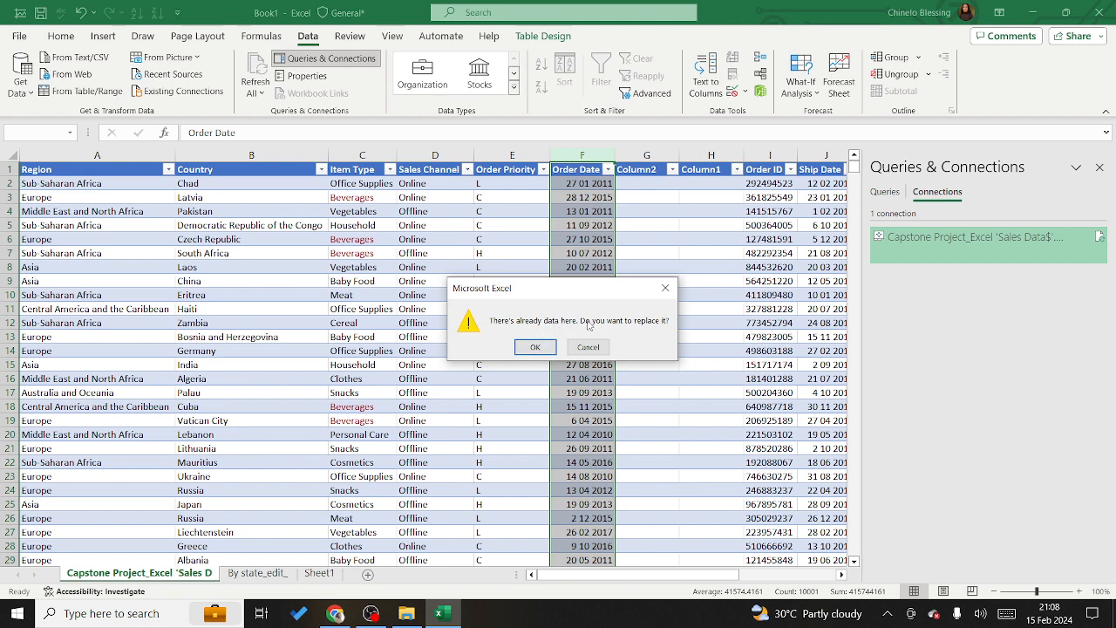
pyautogui.click(536, 347)
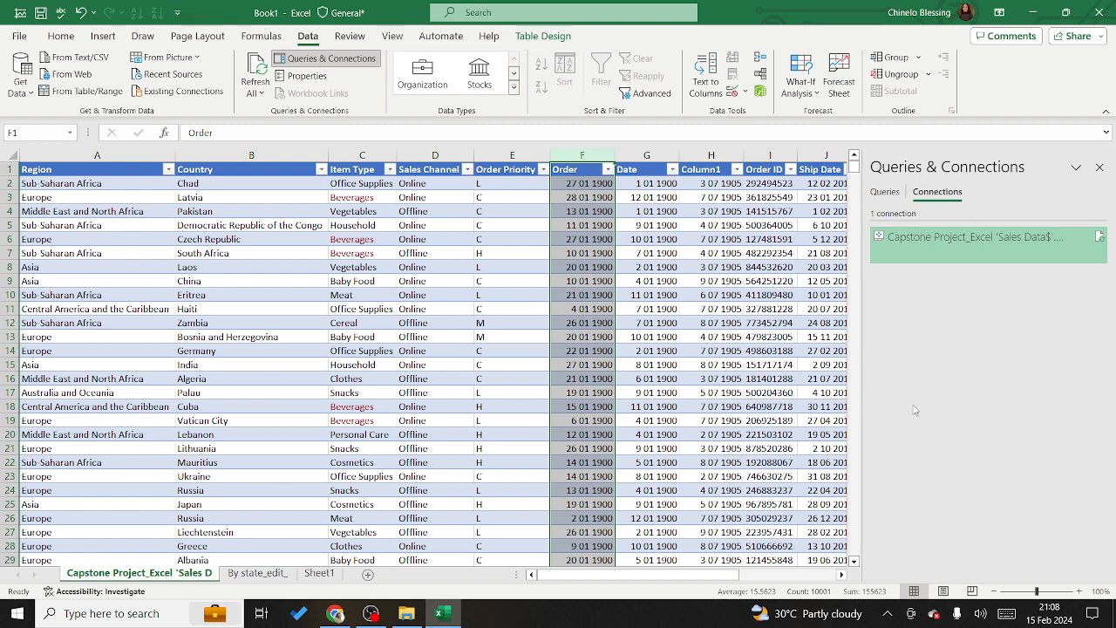
# - Clear the contents of the Date and Column1 columns between the Order and Order ID columns
pyautogui.click(843, 575)
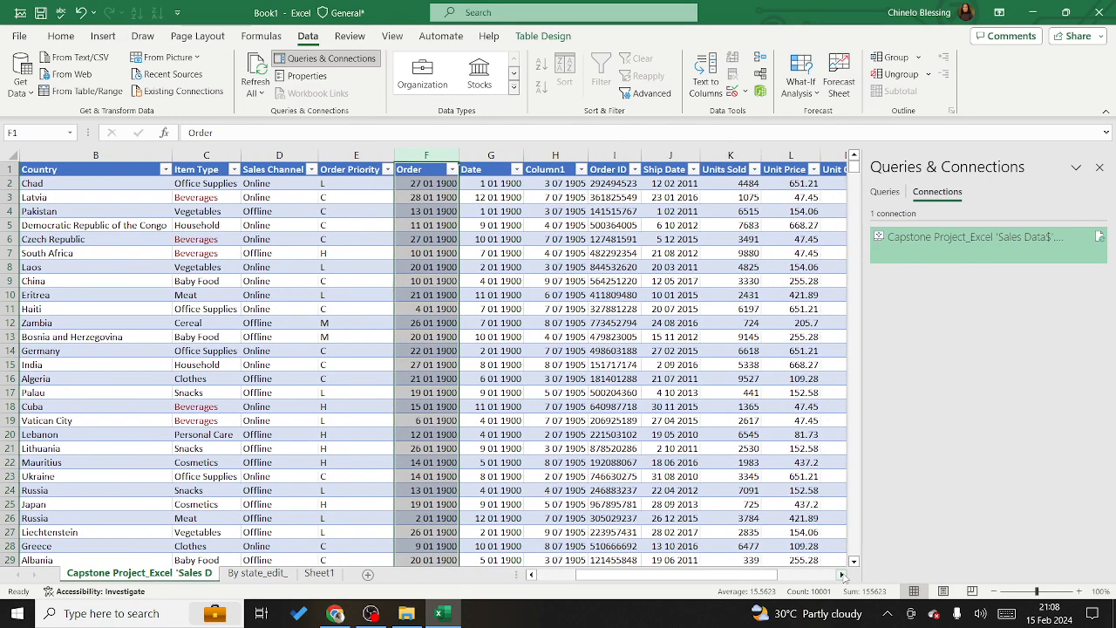
pyautogui.click(842, 575)
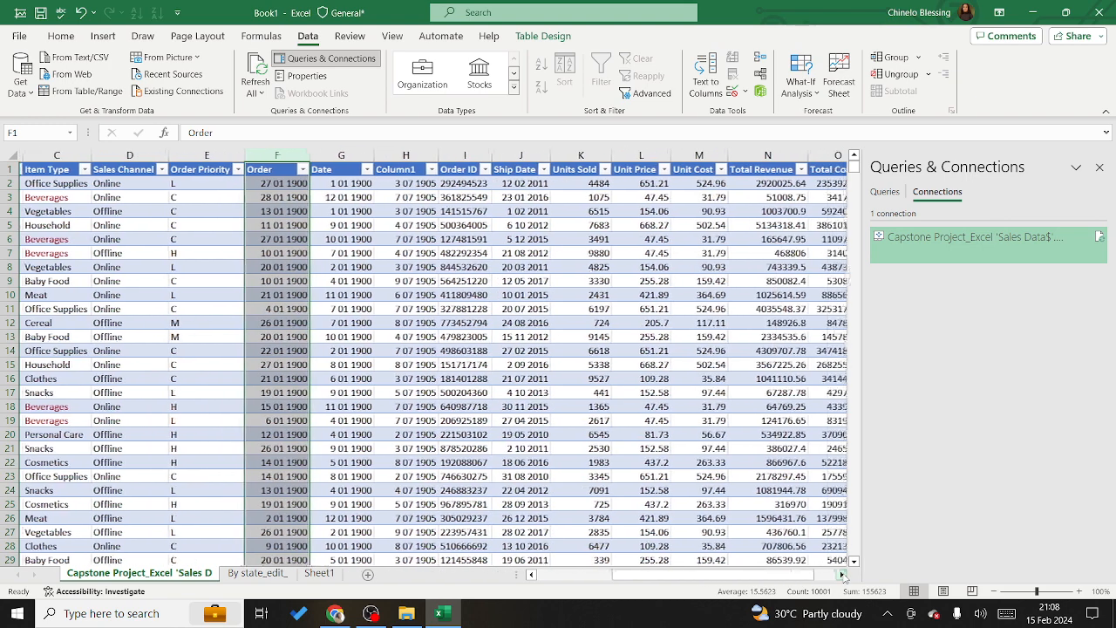
pyautogui.click(842, 576)
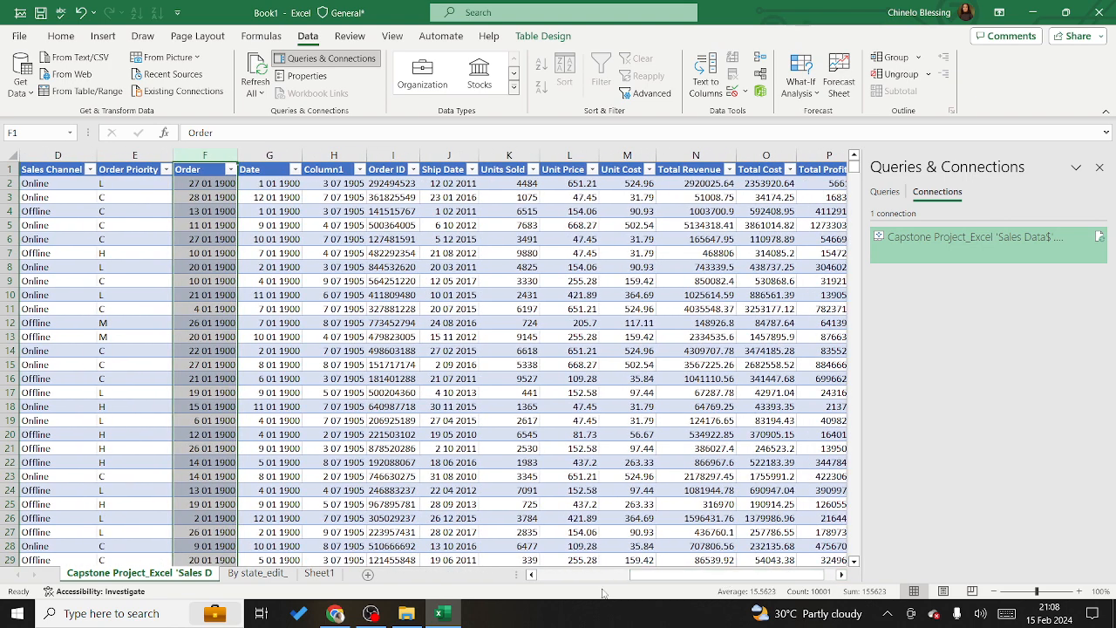
pyautogui.click(529, 576)
pyautogui.click(529, 576)
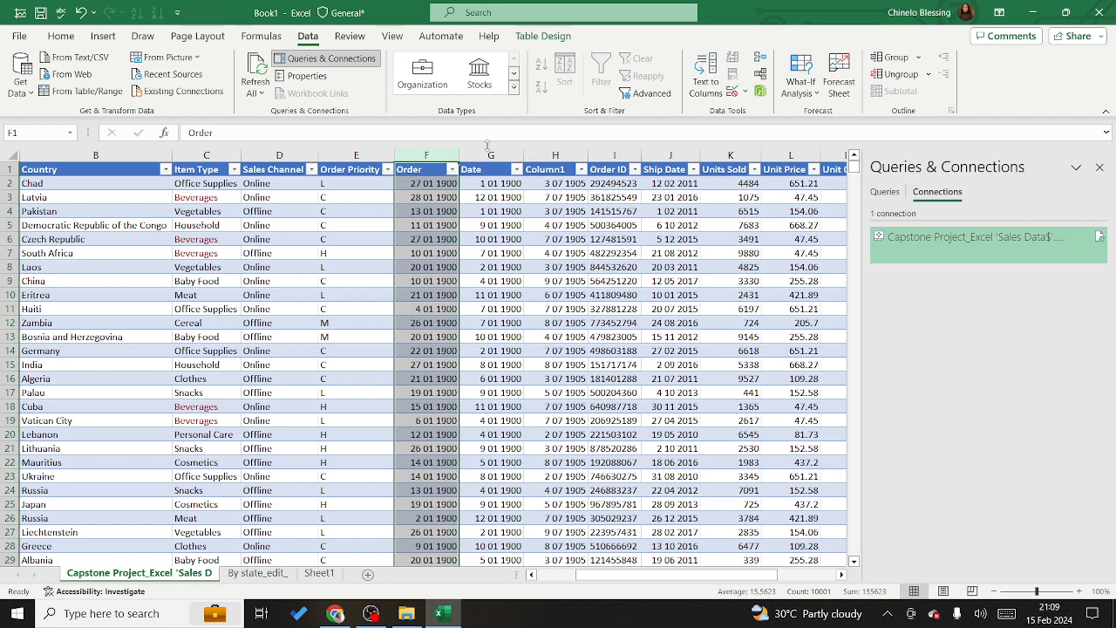
pyautogui.click(505, 151)
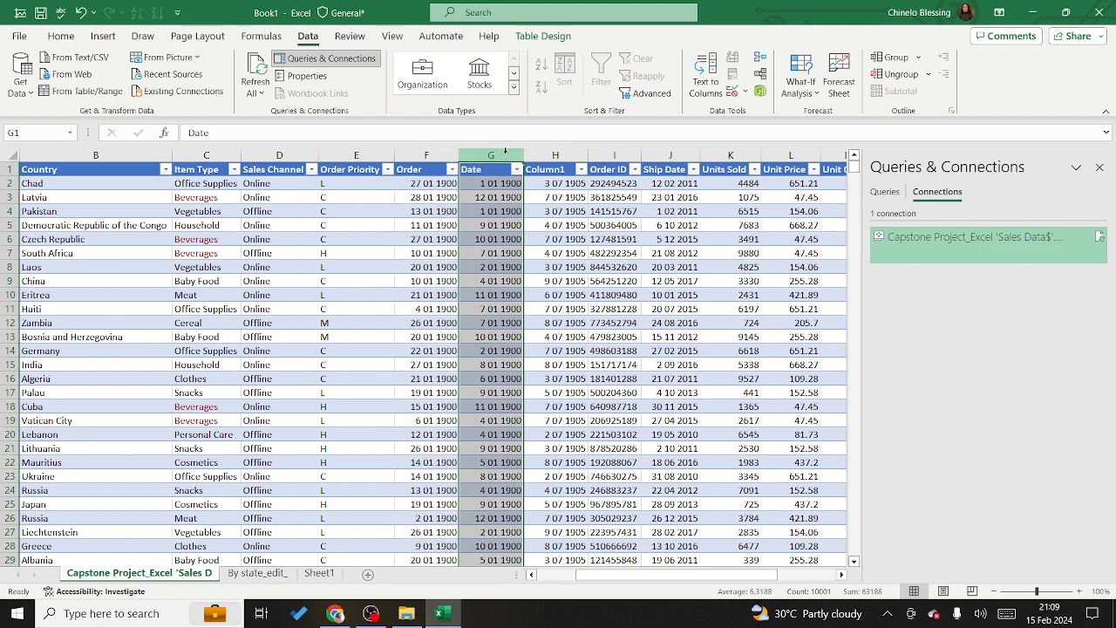
pyautogui.rightClick(505, 151)
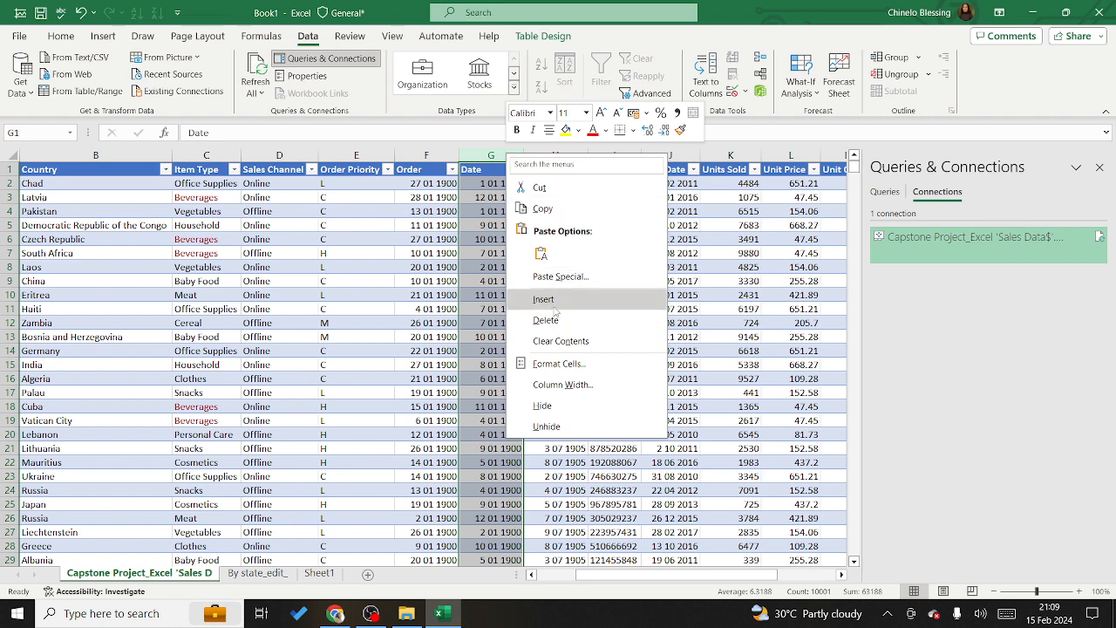
pyautogui.click(561, 341)
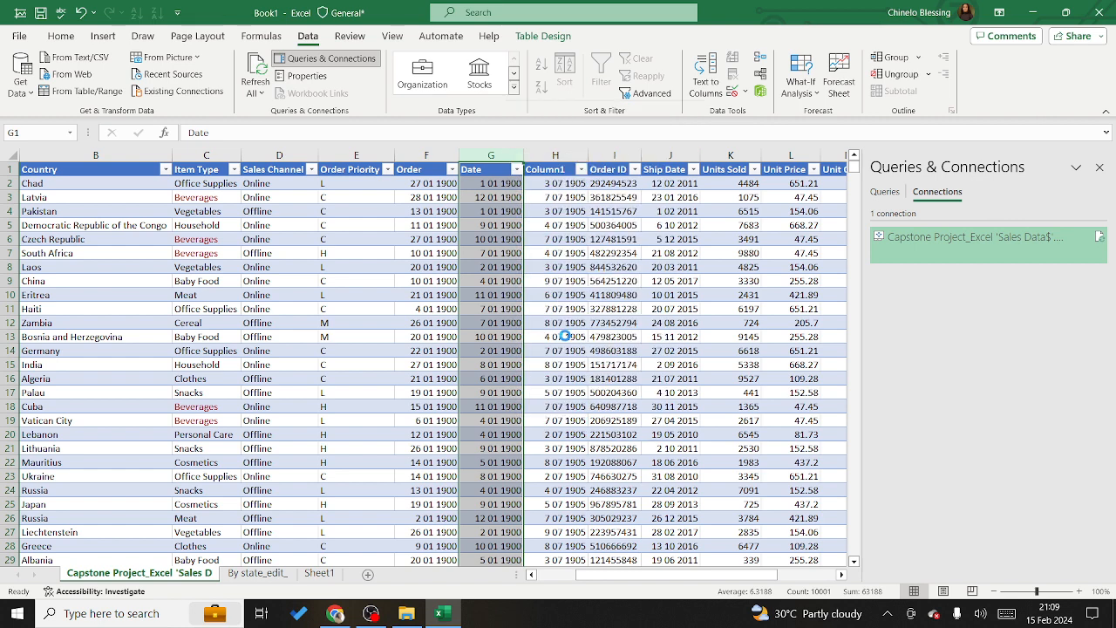
pyautogui.click(571, 155)
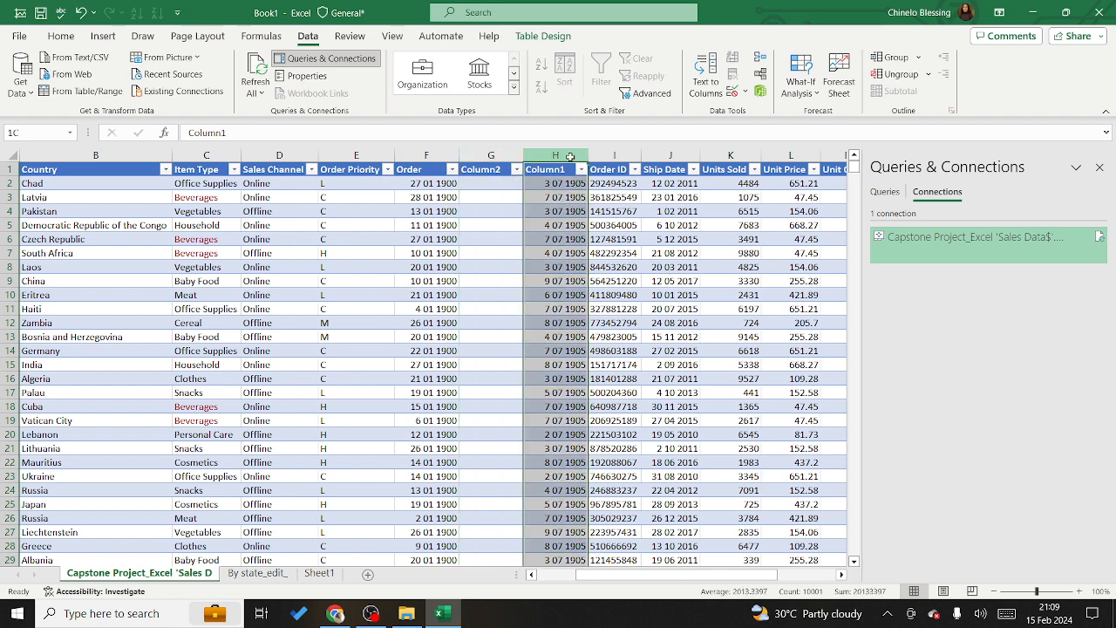
pyautogui.rightClick(570, 154)
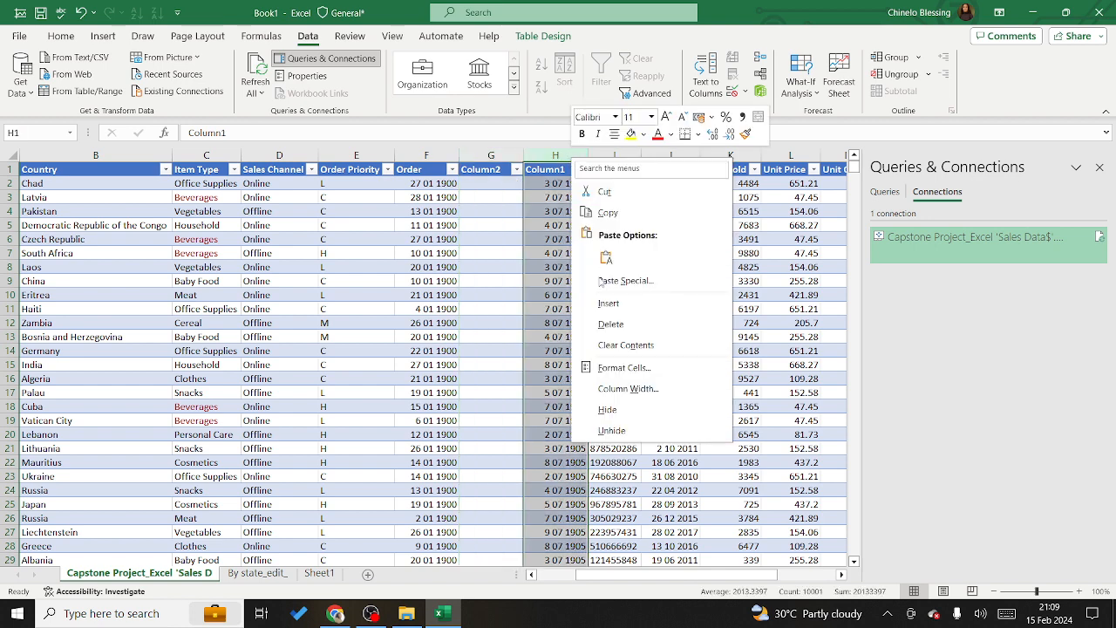
pyautogui.click(622, 345)
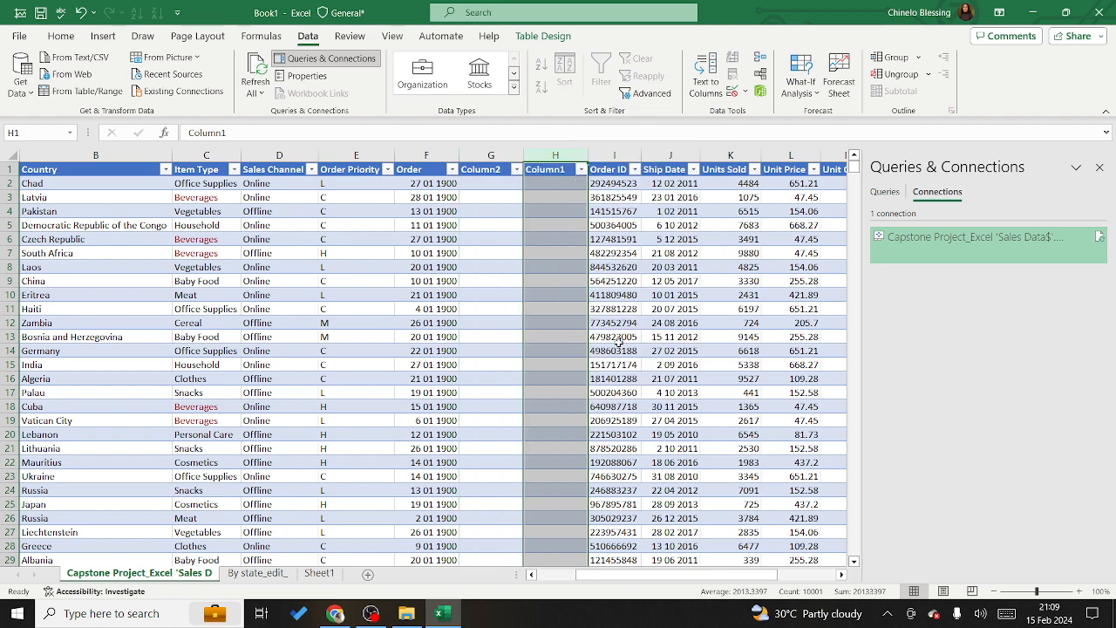
# - Split the Order column again with Text to Columns, toggling the Tab and Other delimiters, using DMY date format and destination $F$1, and replace the existing data
pyautogui.click(437, 153)
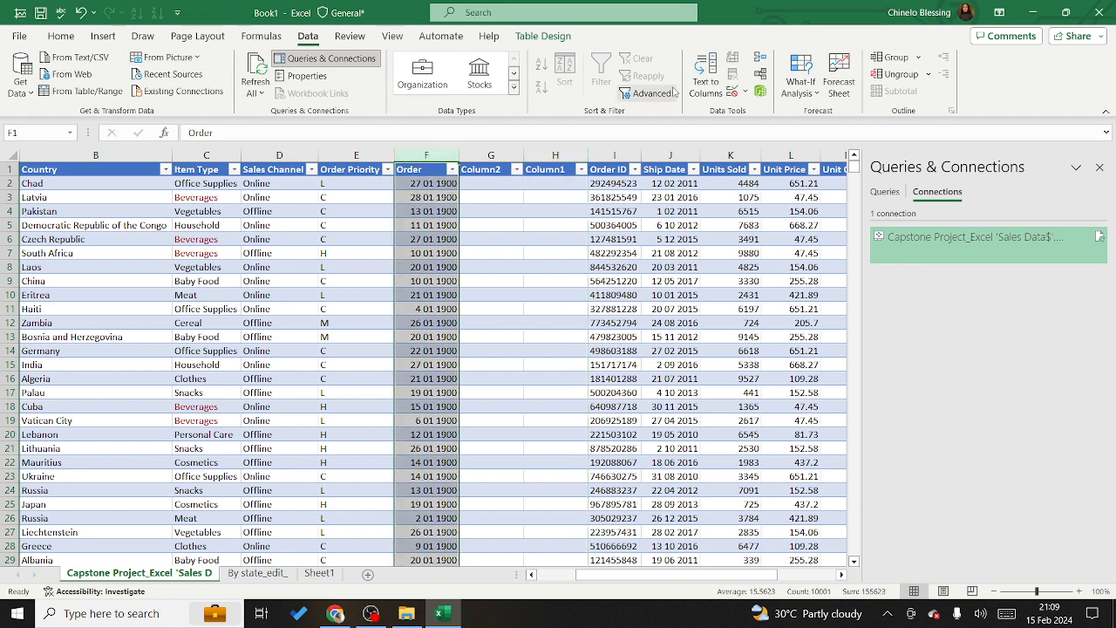
pyautogui.click(708, 92)
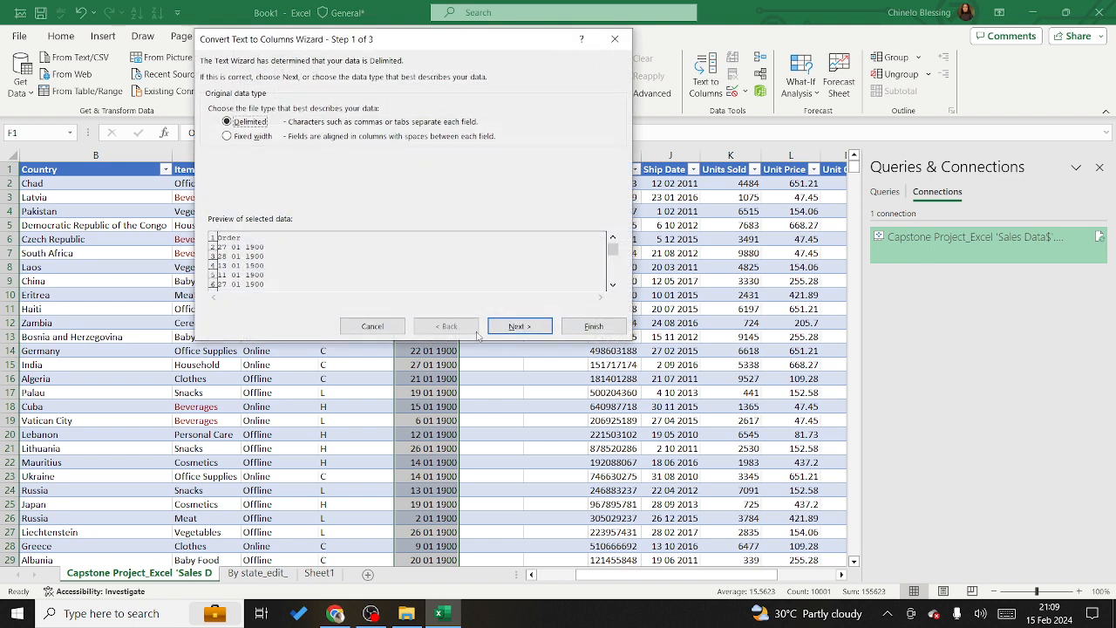
pyautogui.click(520, 326)
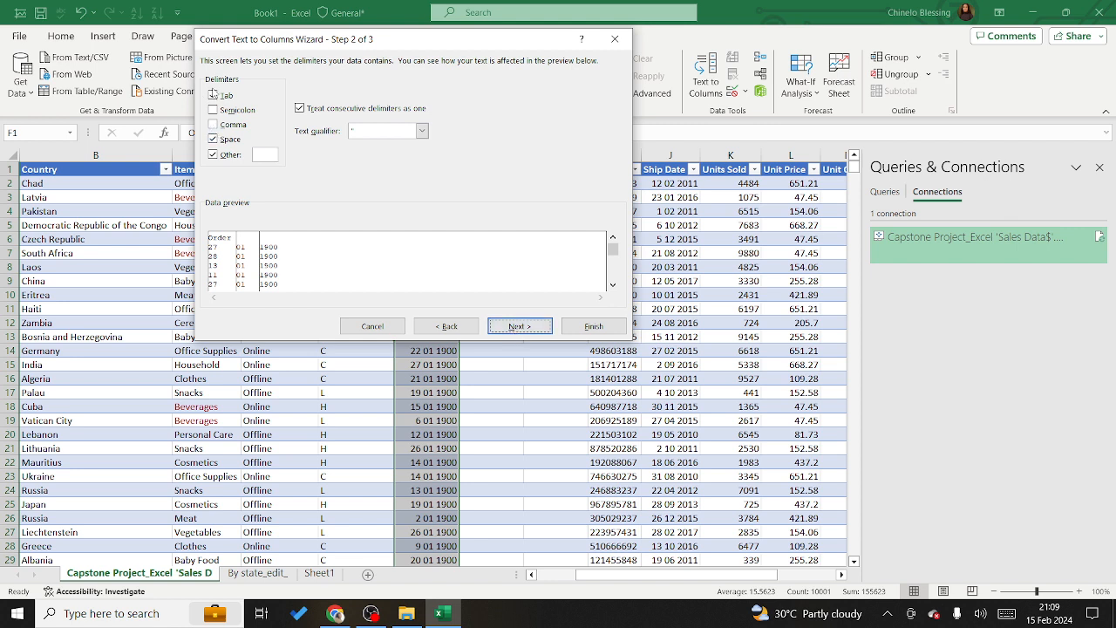
pyautogui.click(213, 98)
pyautogui.click(214, 157)
pyautogui.click(517, 327)
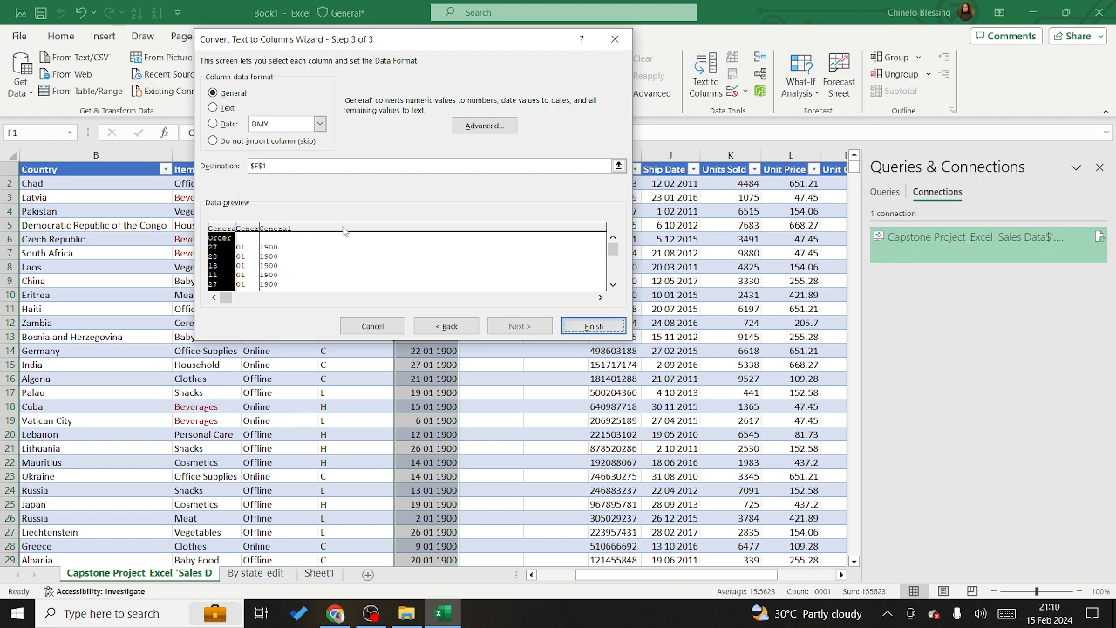
pyautogui.click(213, 124)
pyautogui.click(596, 329)
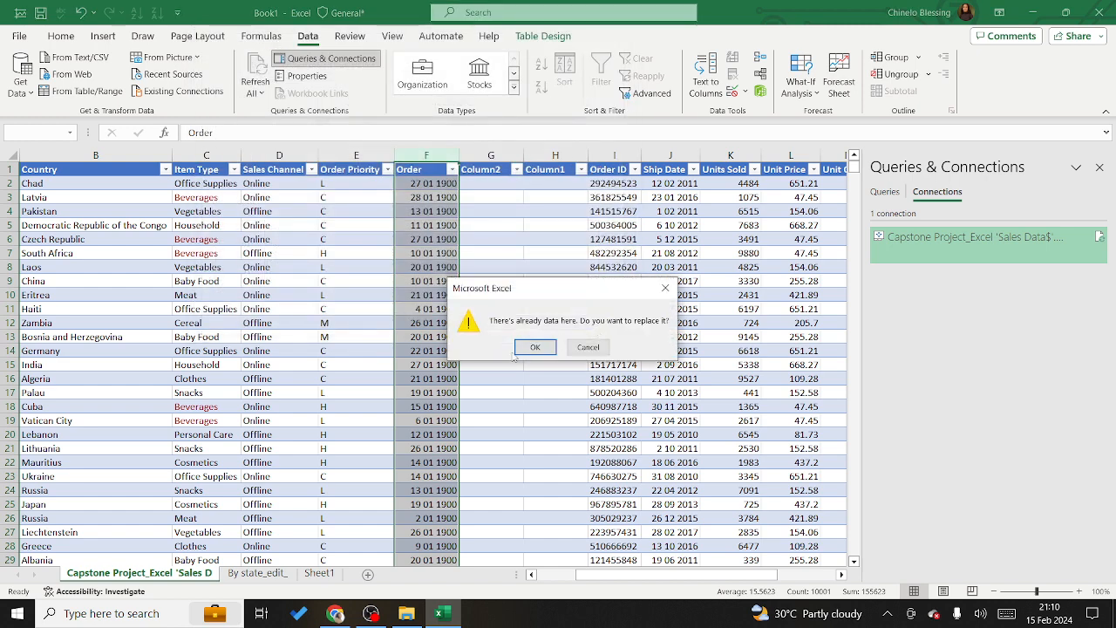
pyautogui.click(530, 349)
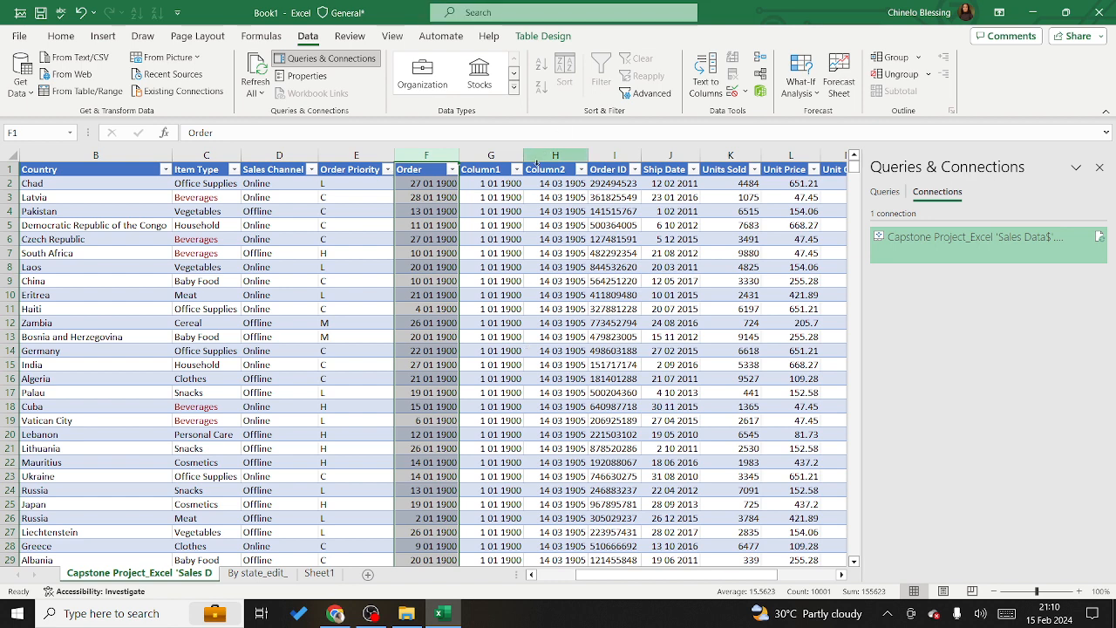
# - Delete the Column1 and Column2 columns between the Order and Order ID columns
pyautogui.click(510, 156)
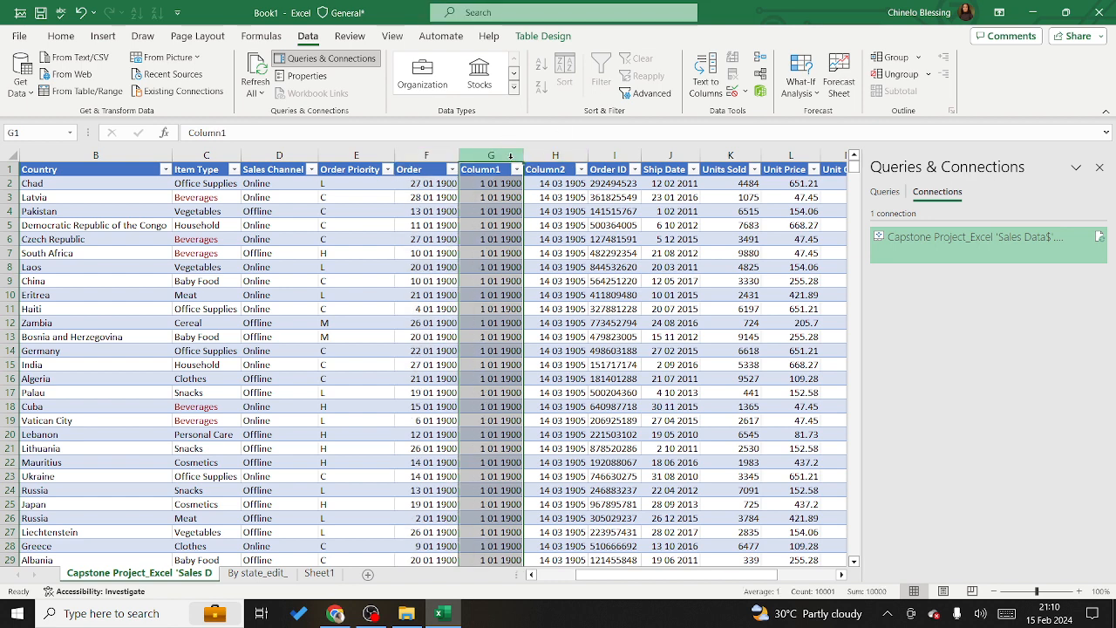
pyautogui.rightClick(510, 155)
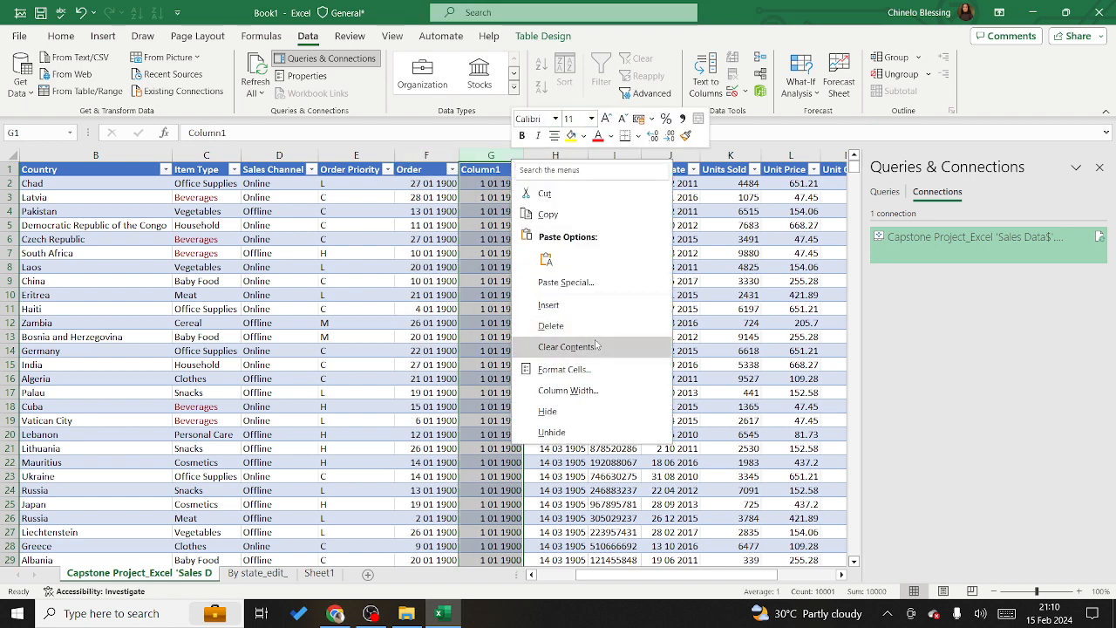
pyautogui.click(552, 327)
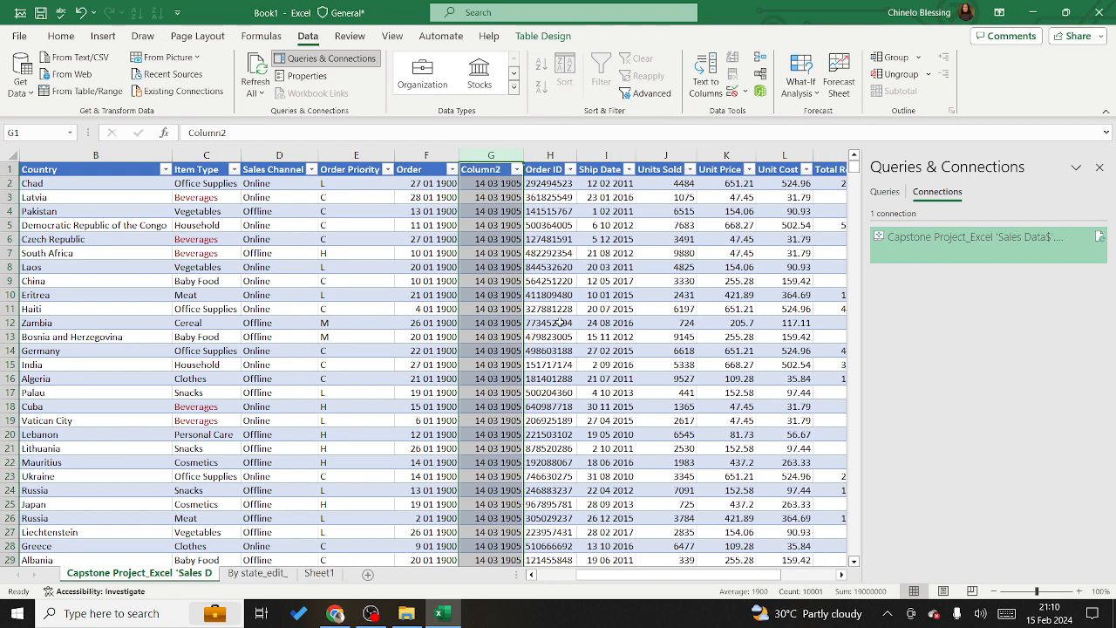
pyautogui.rightClick(507, 154)
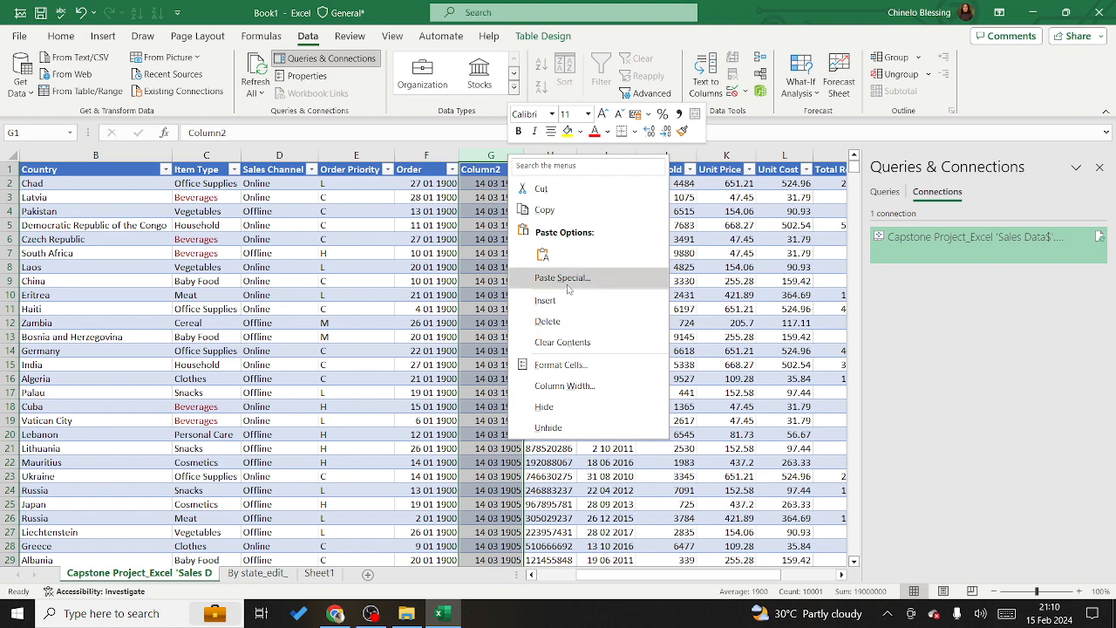
pyautogui.click(547, 322)
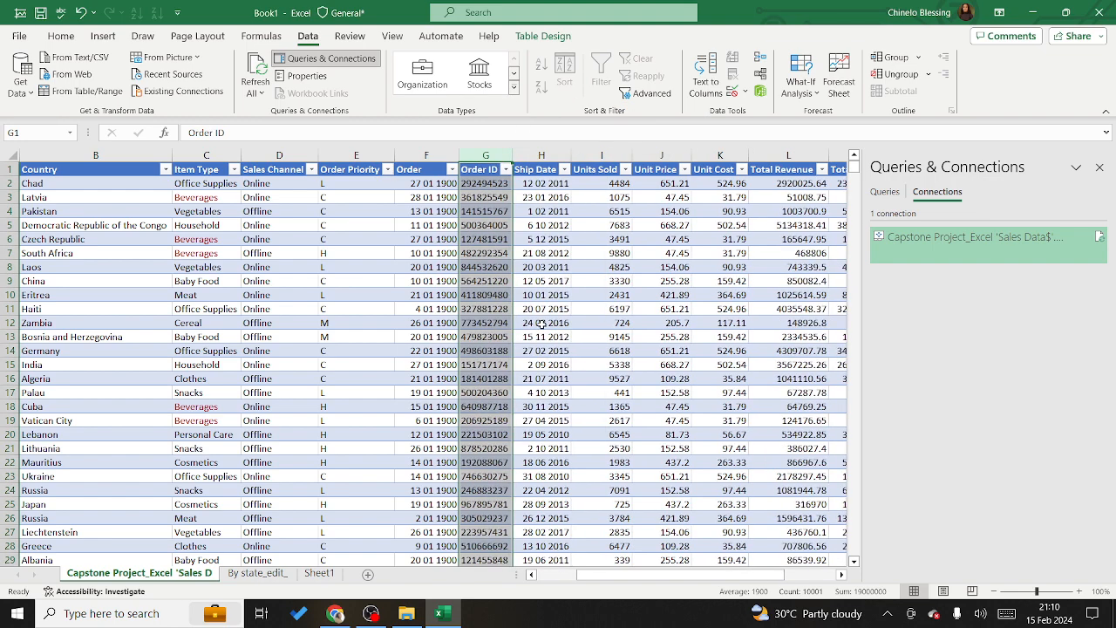
# - Review the election results on the By state_edit_ sheet and add a new blank worksheet after it
pyautogui.click(254, 574)
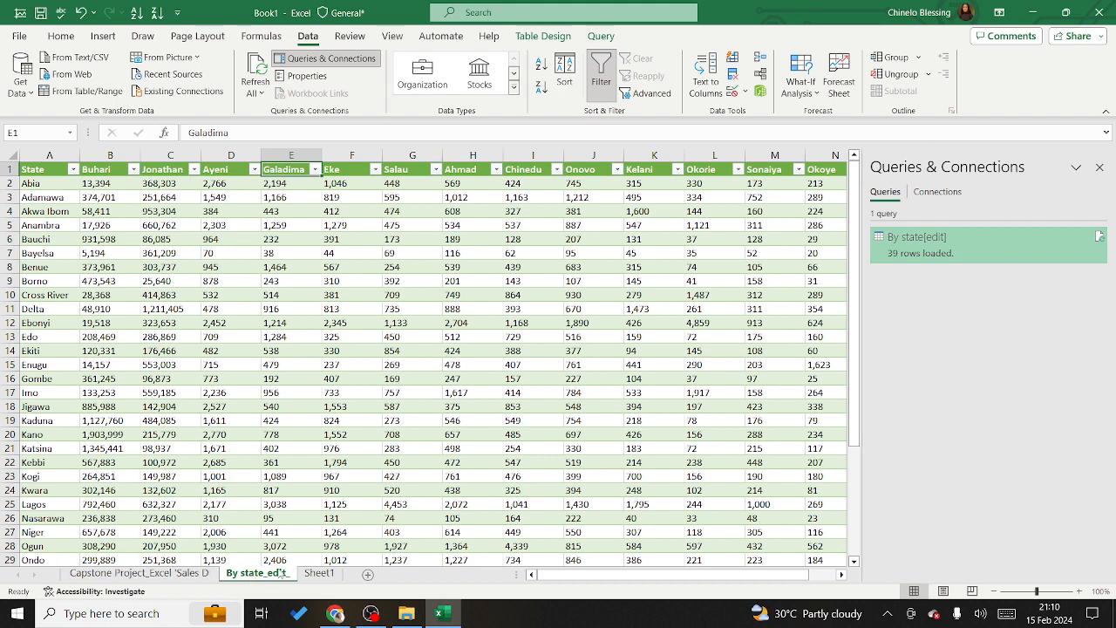
pyautogui.click(841, 575)
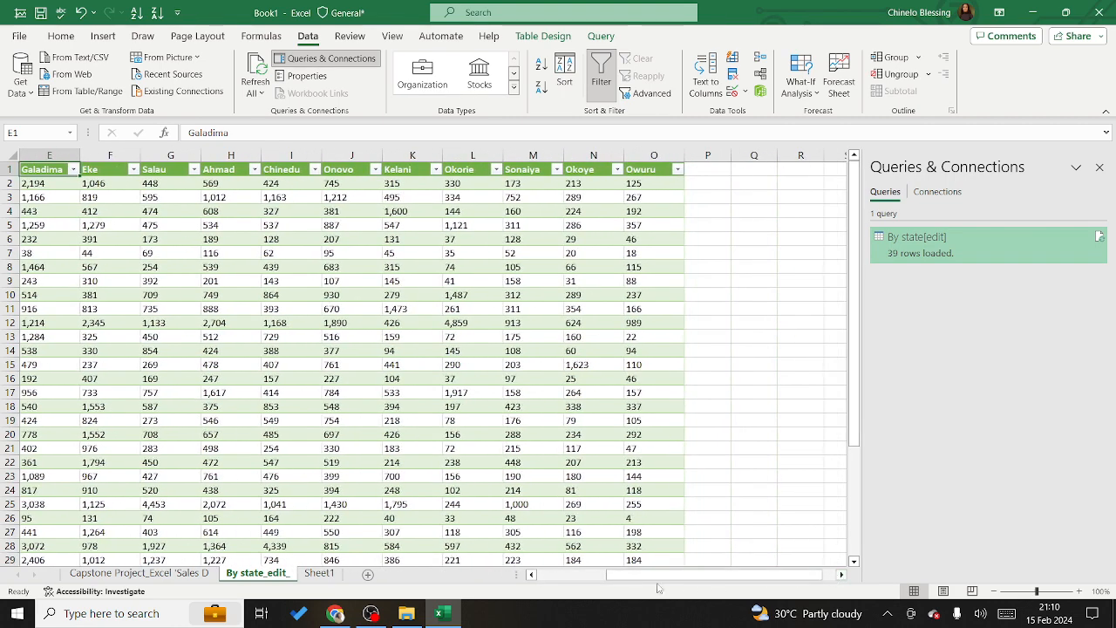
pyautogui.click(531, 575)
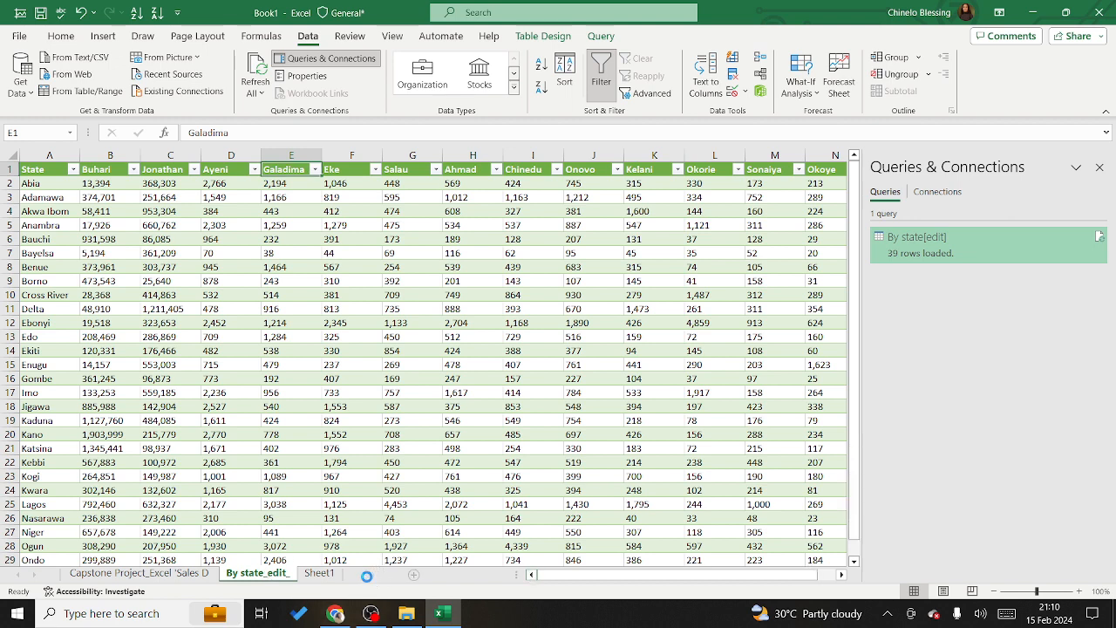
pyautogui.click(368, 575)
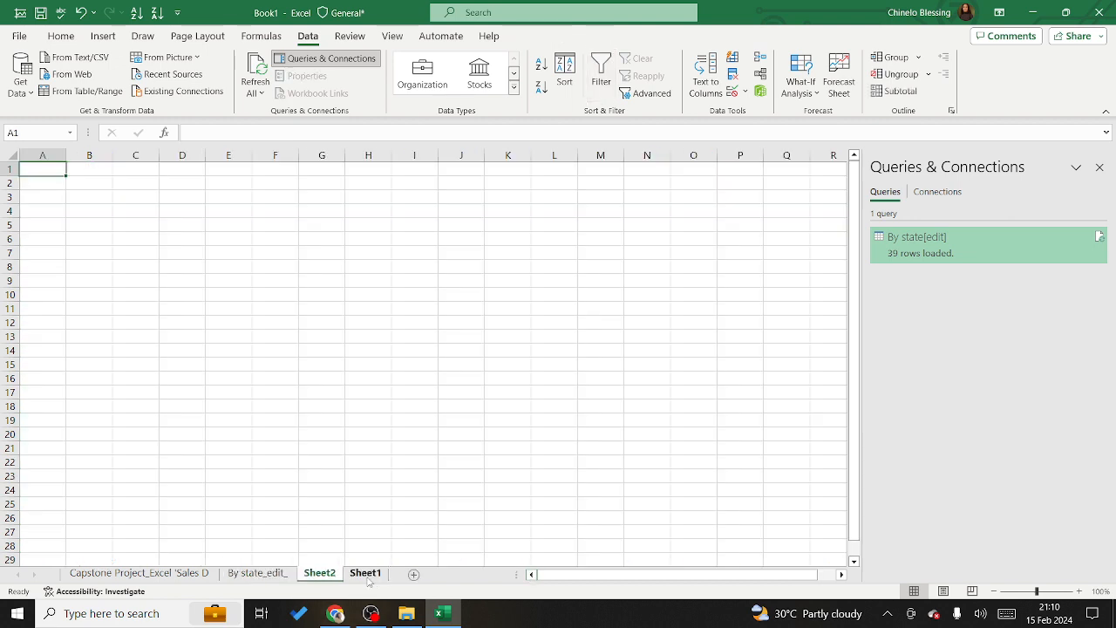
# - Import Table11 from the Digigirls Practical file in Documents through the text/CSV import, showing all file types, and load it into the workbook
pyautogui.click(78, 58)
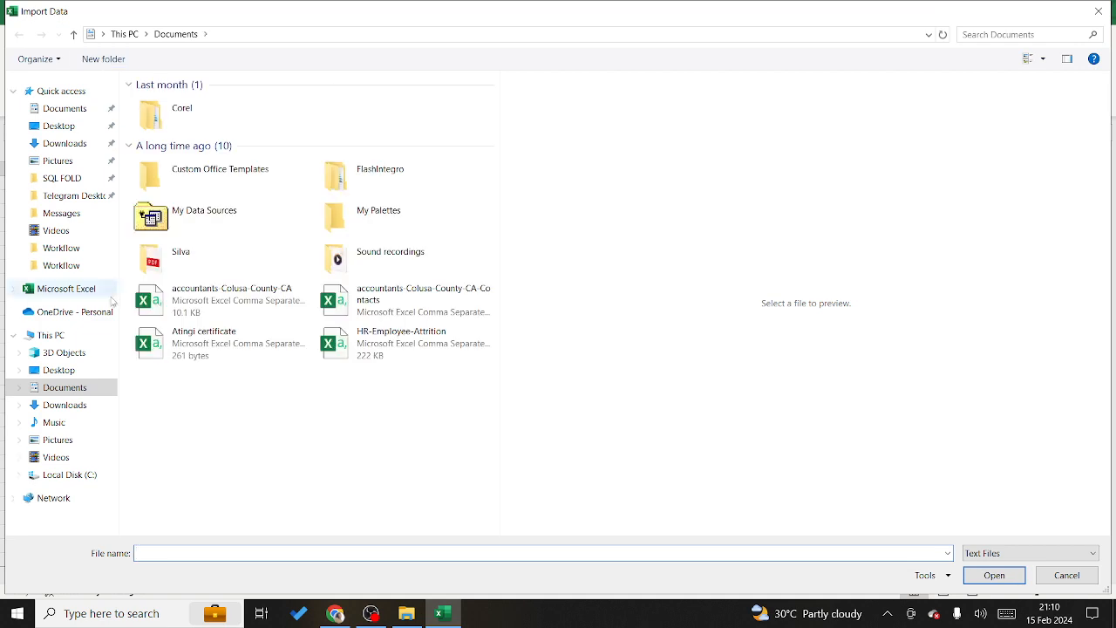
pyautogui.click(75, 114)
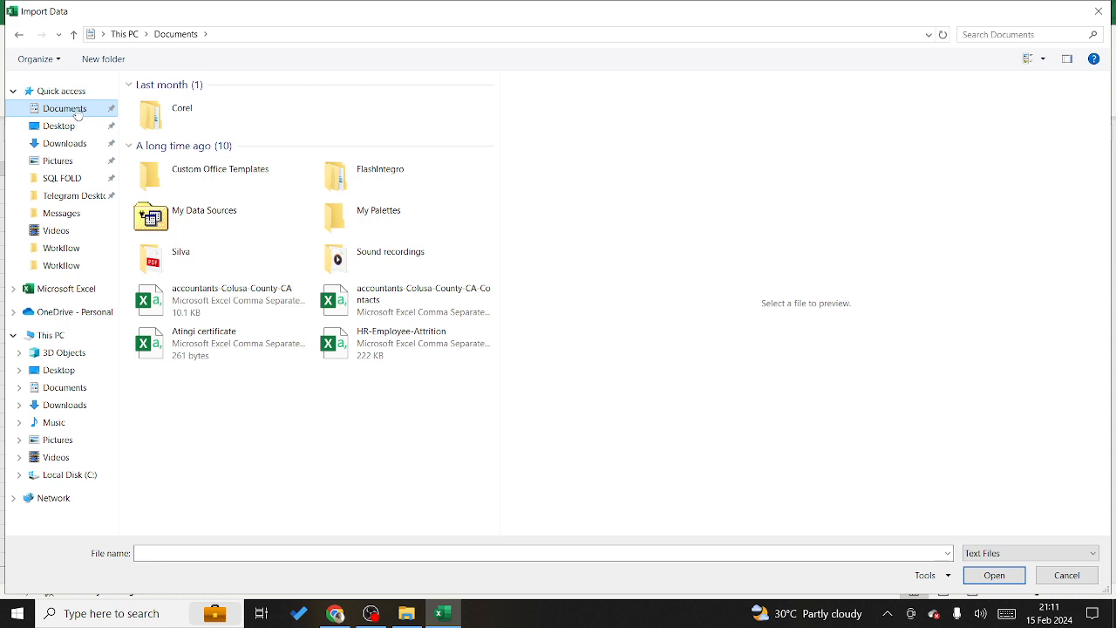
pyautogui.click(1094, 554)
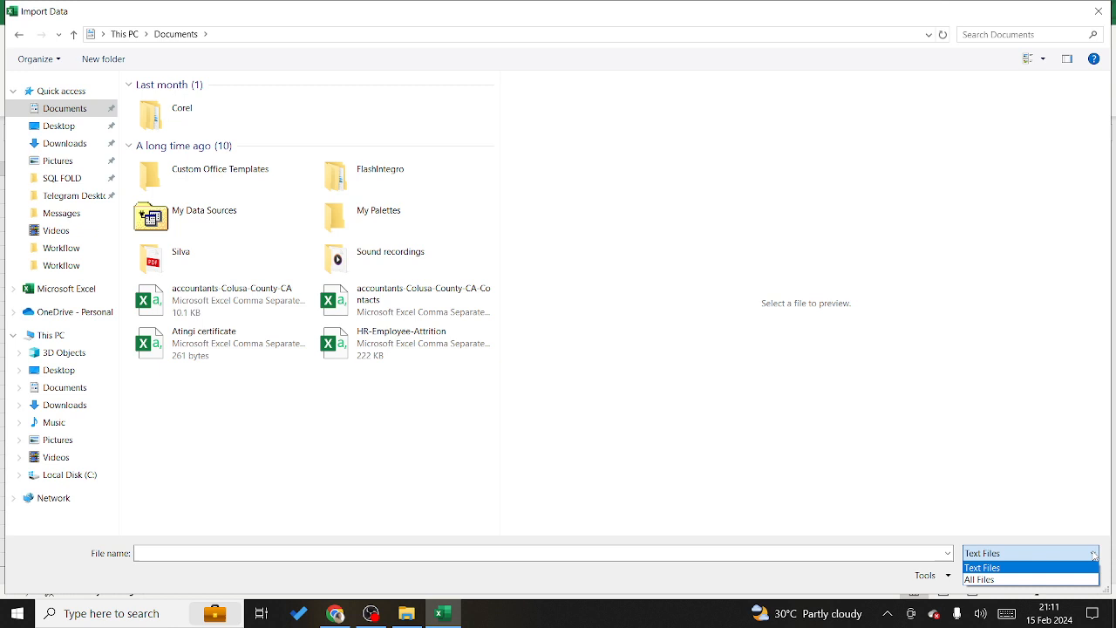
pyautogui.click(981, 579)
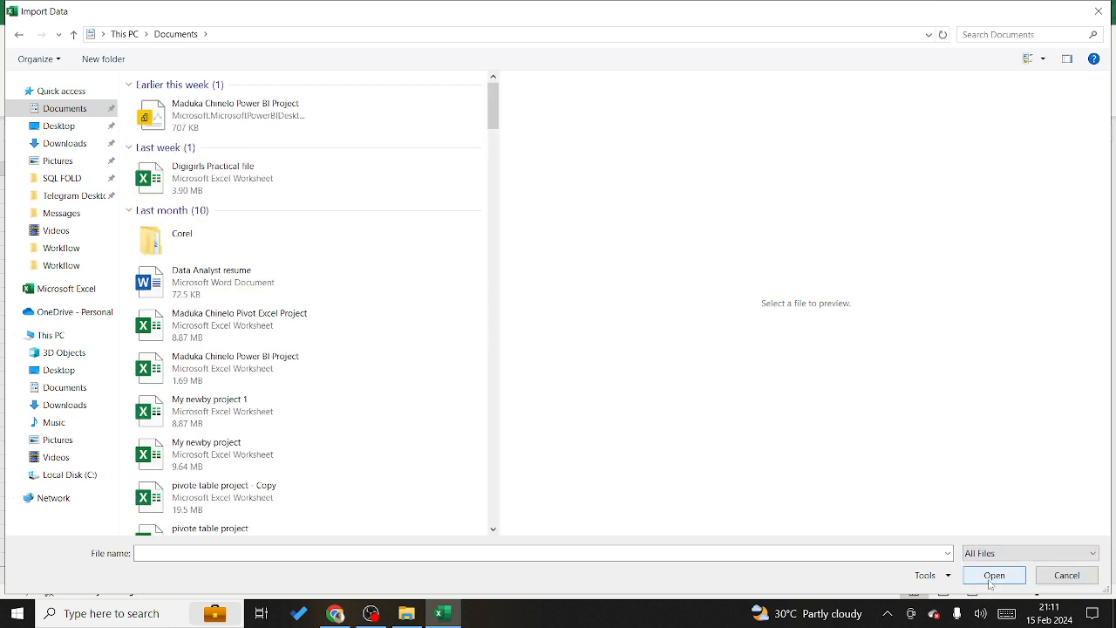
pyautogui.click(222, 172)
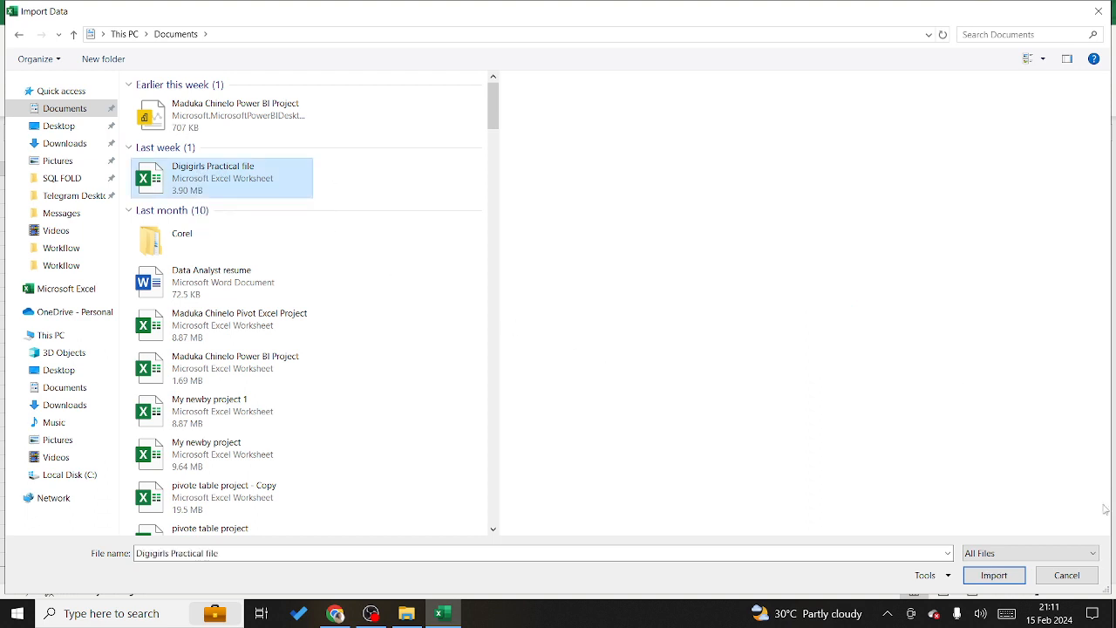
pyautogui.click(994, 574)
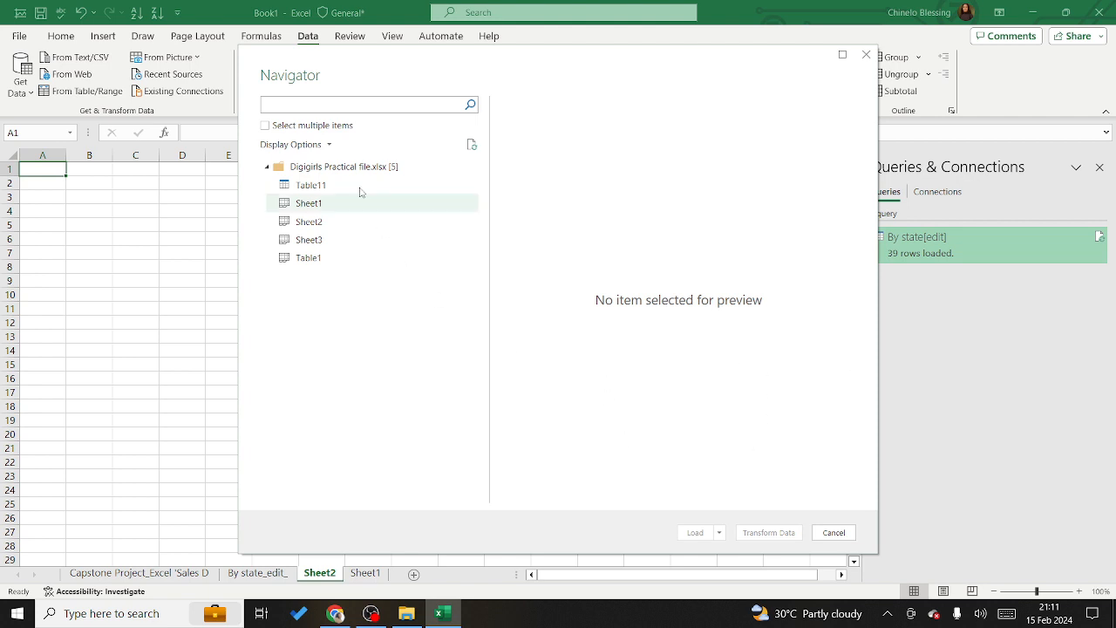
pyautogui.click(280, 190)
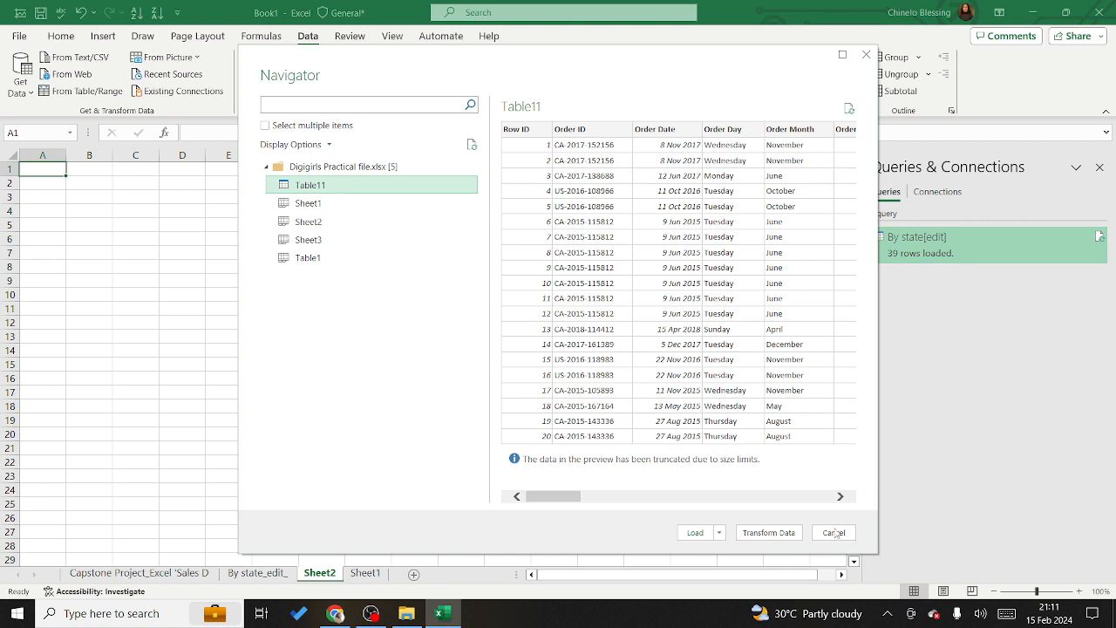
pyautogui.click(695, 532)
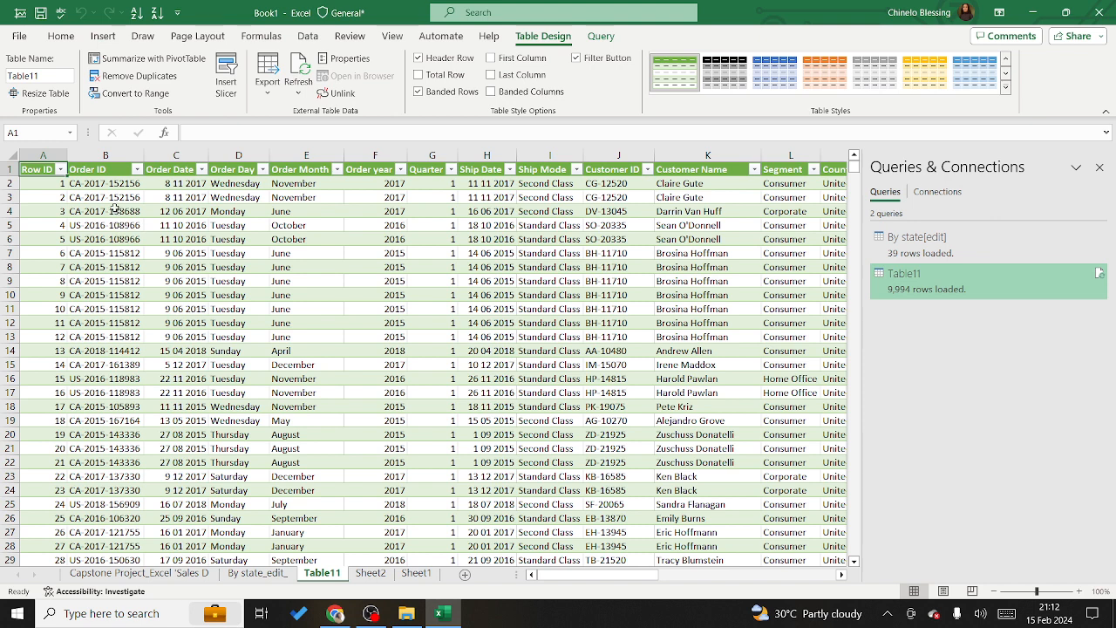
# - Insert two blank columns between the Order ID and Order Date columns of Table11
pyautogui.click(68, 156)
pyautogui.click(119, 156)
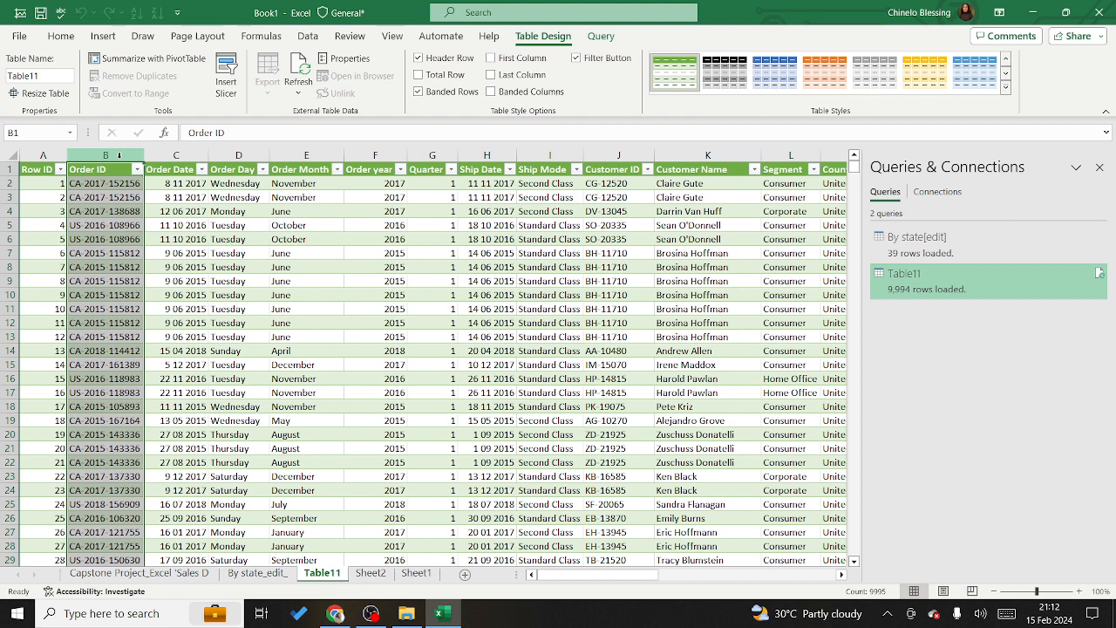
pyautogui.click(170, 156)
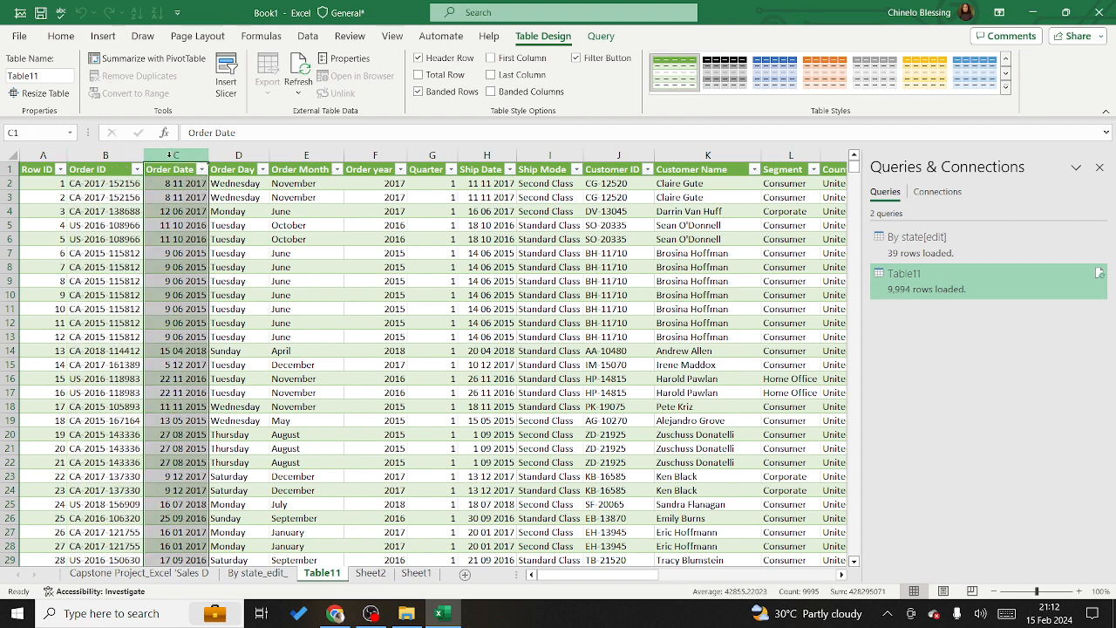
pyautogui.rightClick(170, 155)
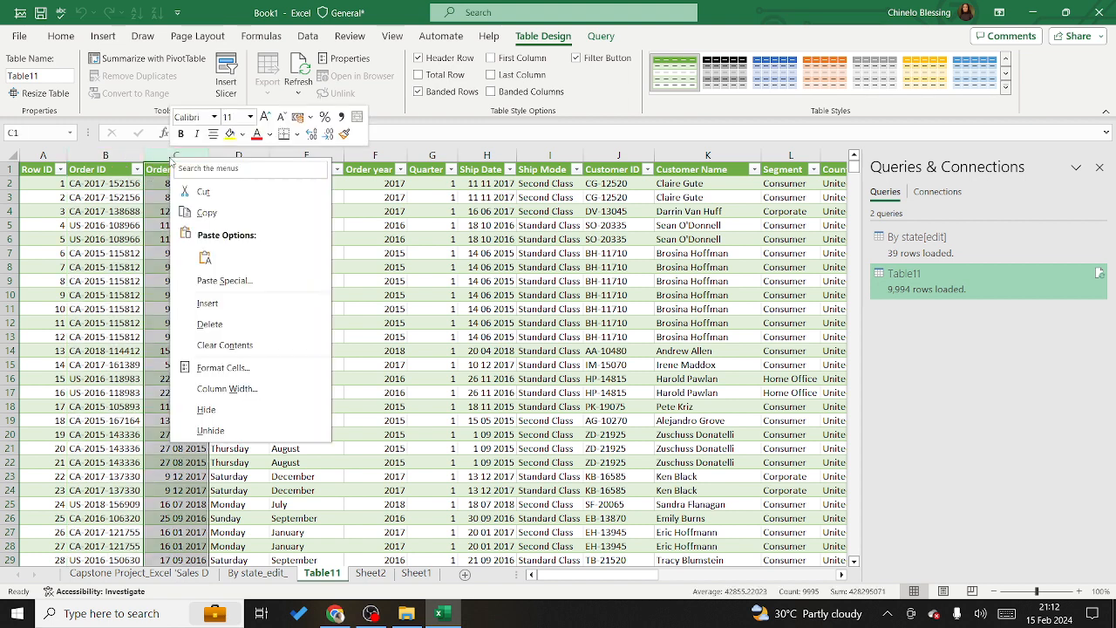
pyautogui.click(207, 304)
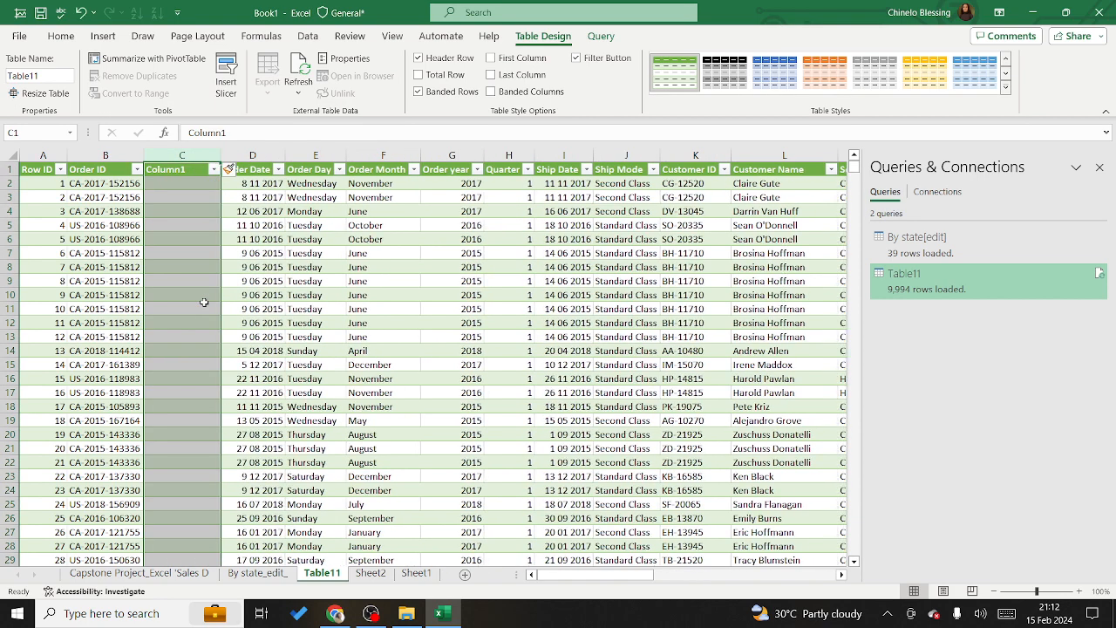
pyautogui.click(270, 154)
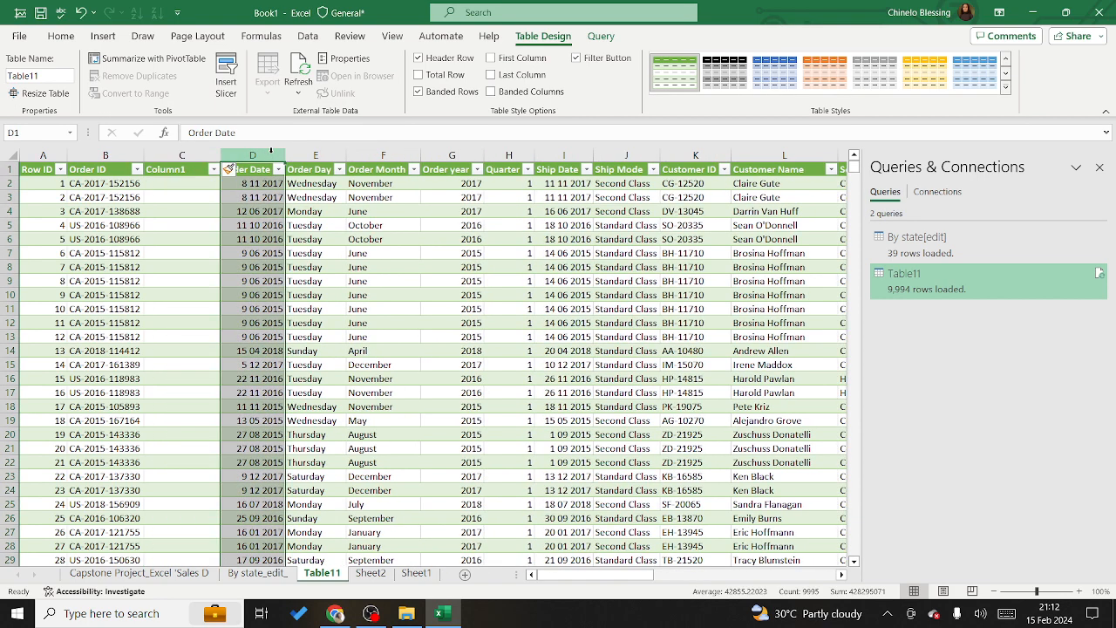
pyautogui.rightClick(272, 153)
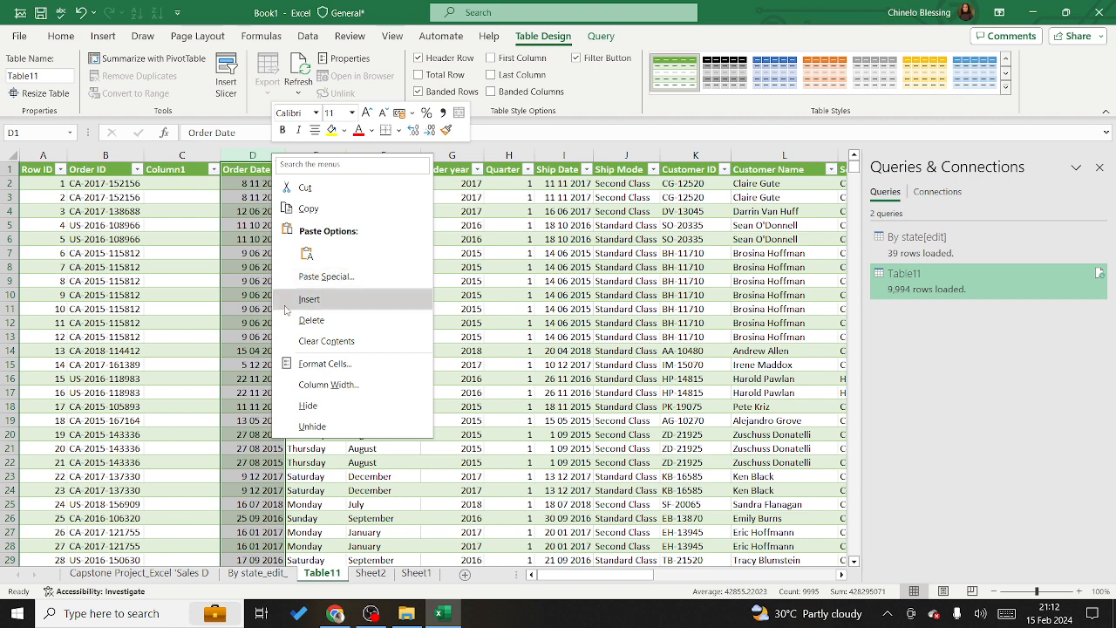
pyautogui.click(303, 300)
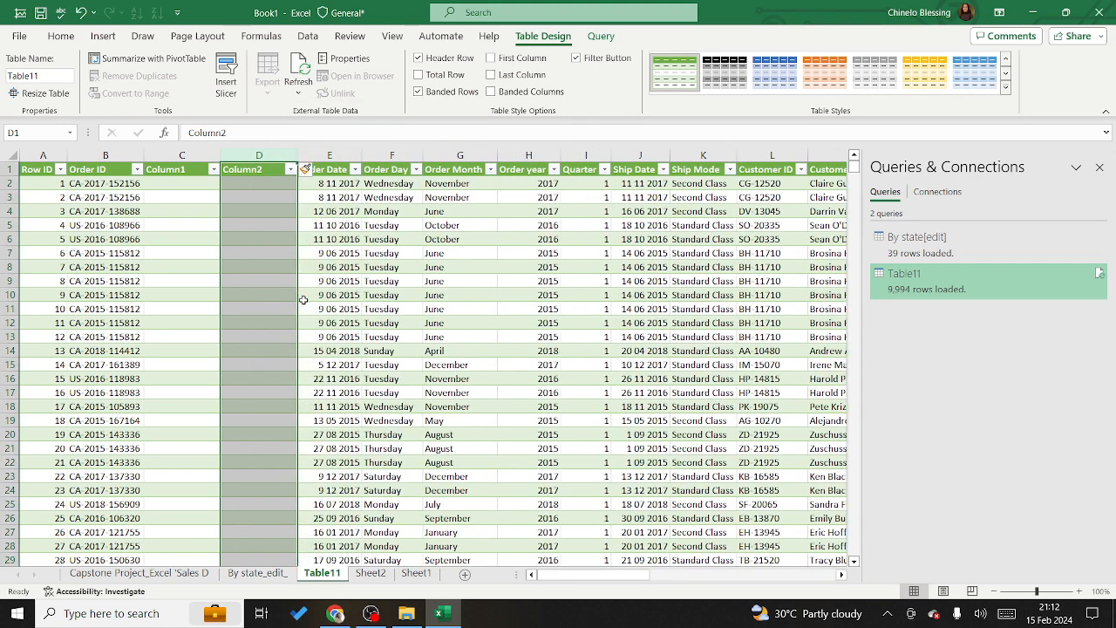
# - Split the Order ID column with Text to Columns, using only a hyphen as delimiter without merging consecutive delimiters, and replace the existing data
pyautogui.click(118, 154)
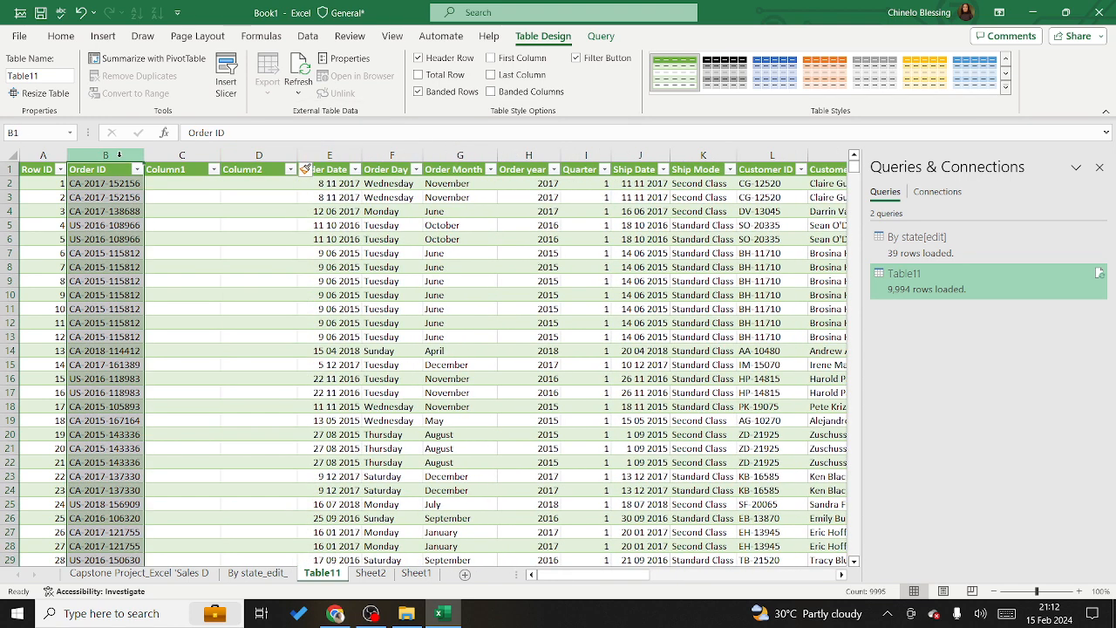
pyautogui.click(310, 37)
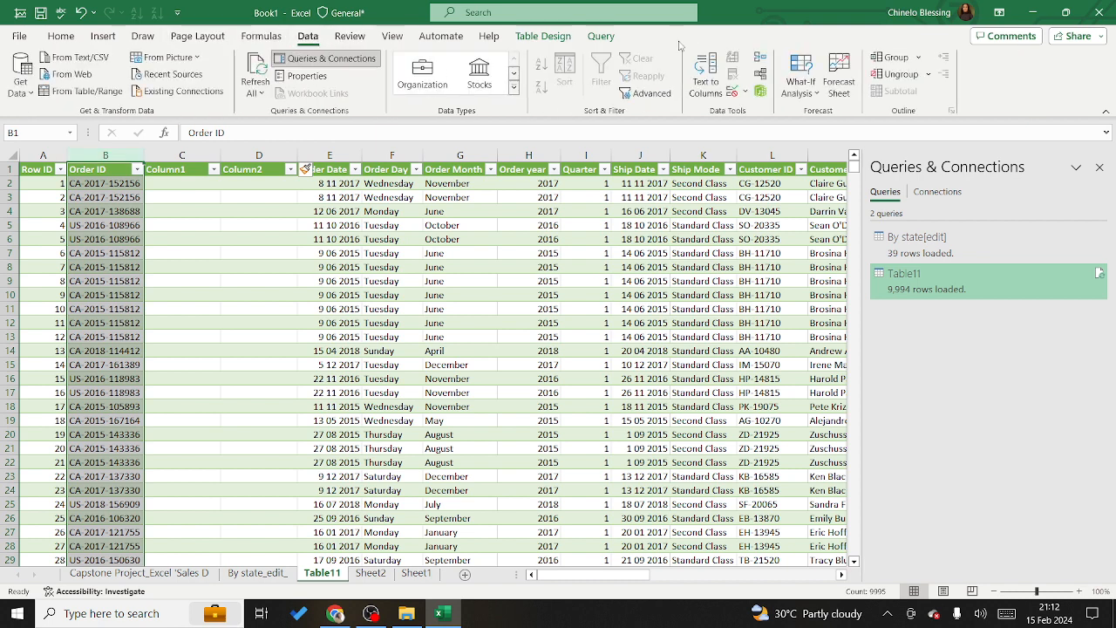
pyautogui.click(707, 83)
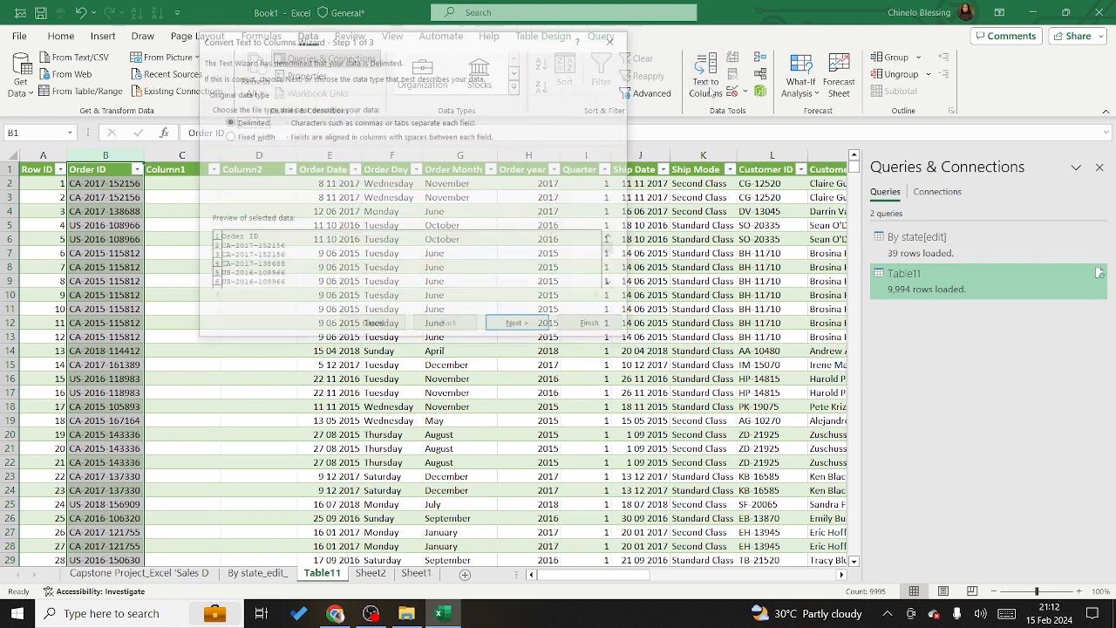
pyautogui.click(520, 328)
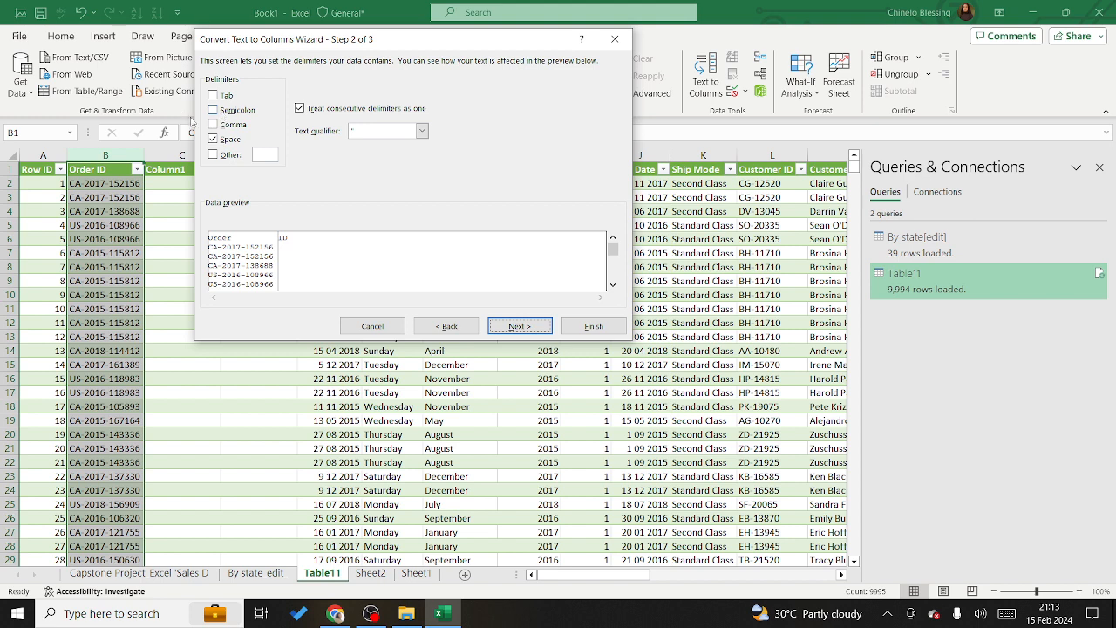
pyautogui.click(212, 139)
pyautogui.click(212, 156)
pyautogui.write('-')
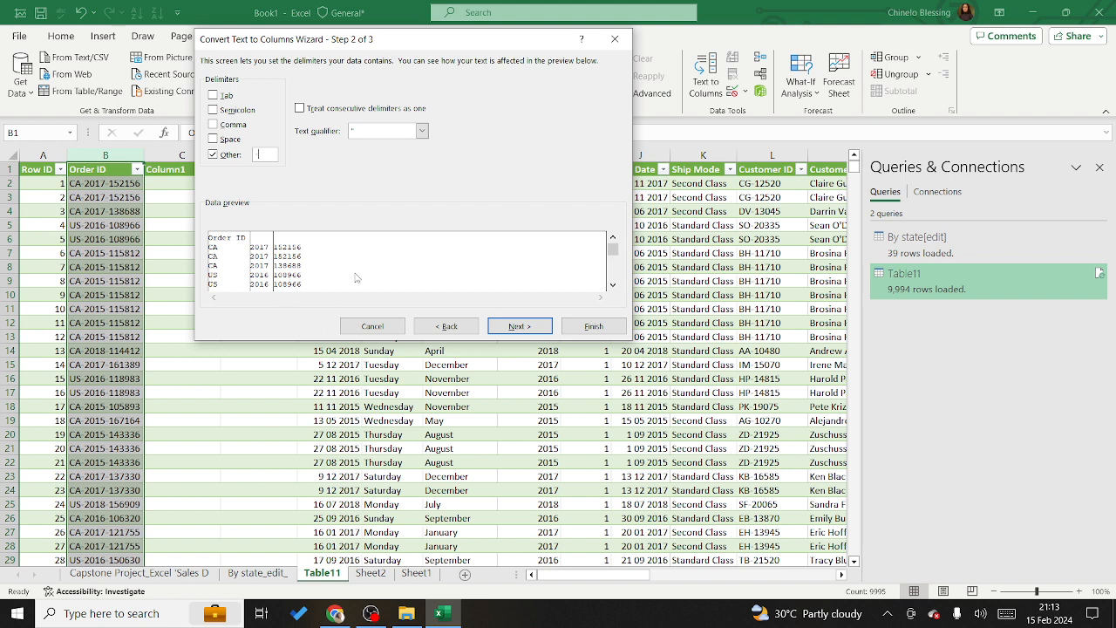
pyautogui.click(520, 326)
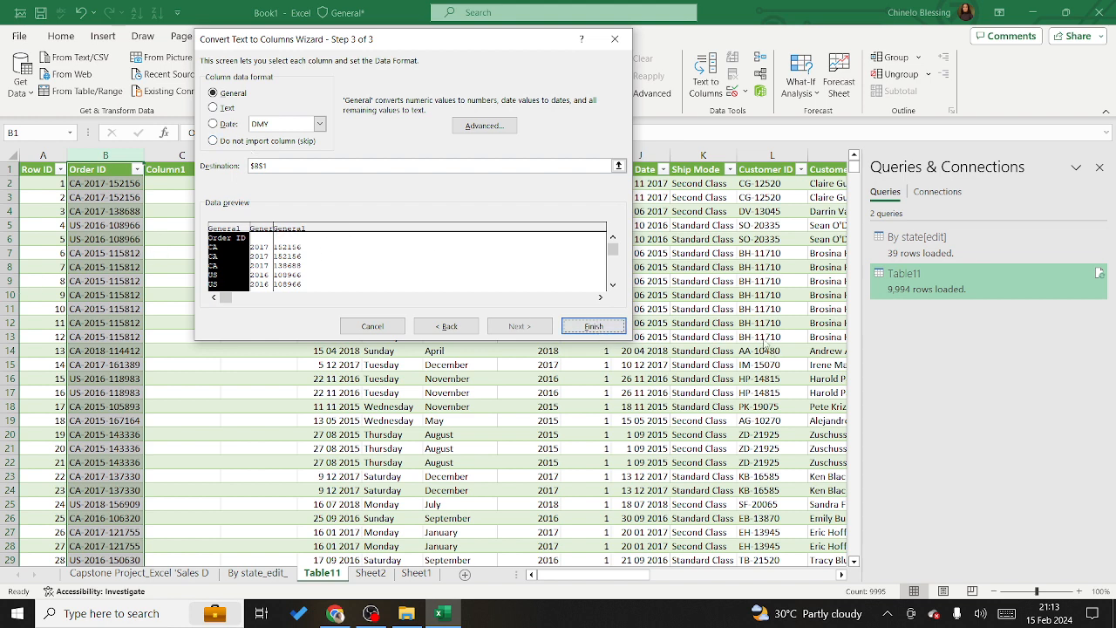
pyautogui.click(594, 327)
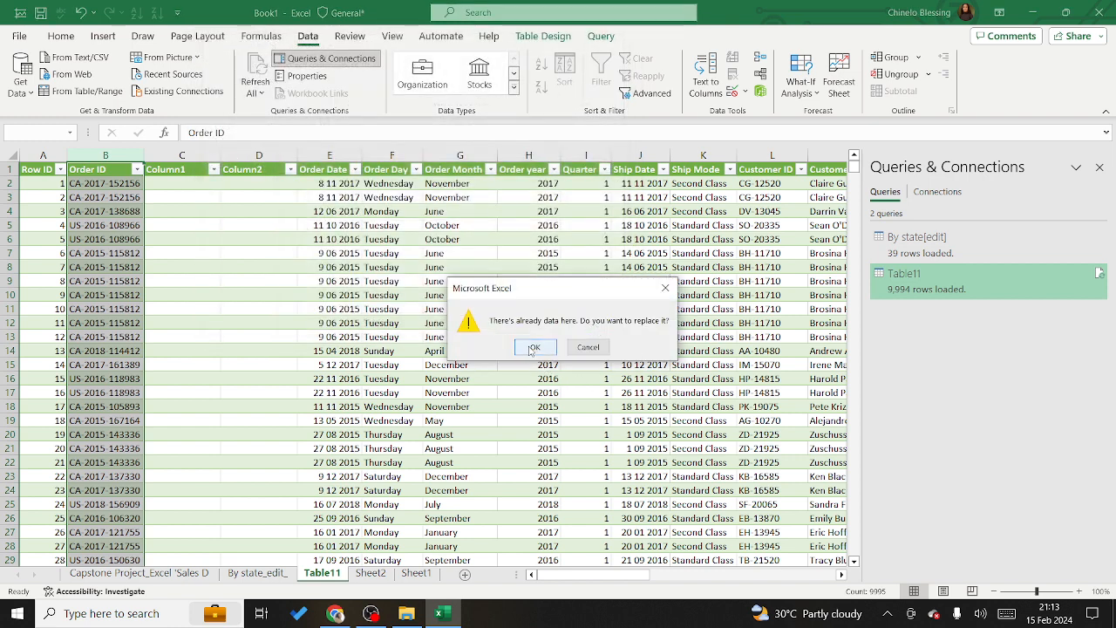
pyautogui.click(534, 348)
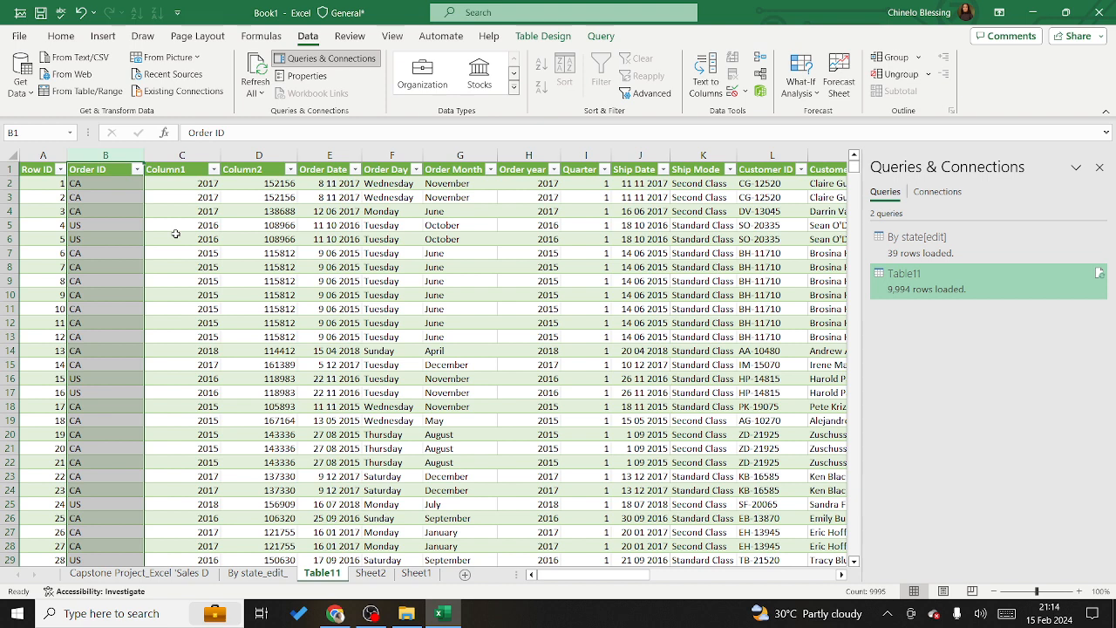
# - Undo the Order ID split and repeat it with Text to Columns using the hyphen delimiter, General format and destination $B$1
pyautogui.hotkey('ctrl', 'z')
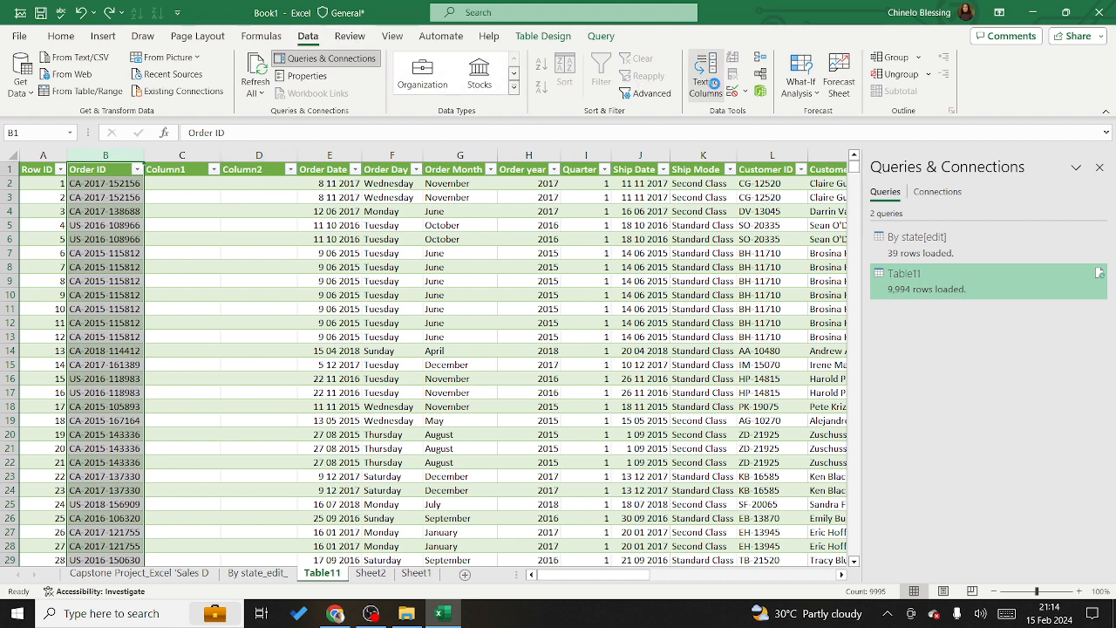
pyautogui.click(714, 84)
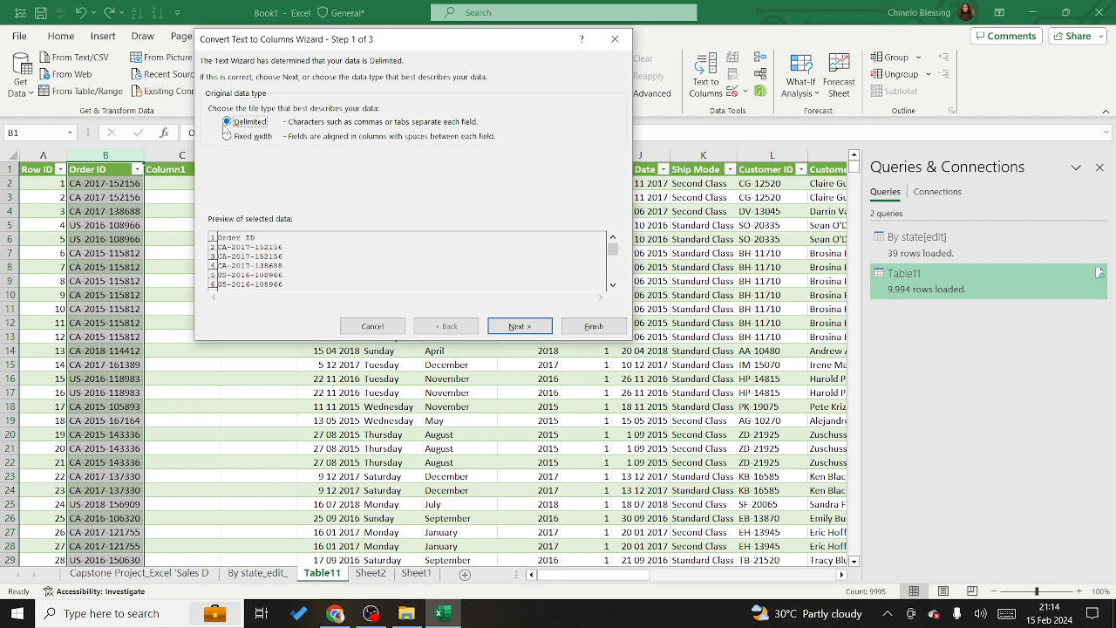
pyautogui.click(520, 327)
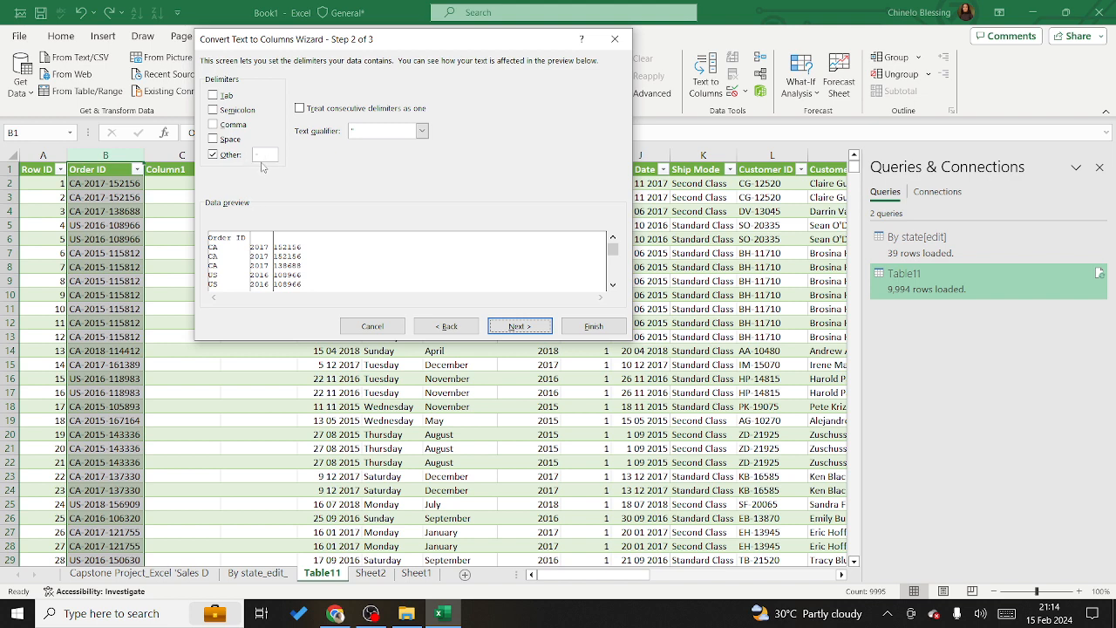
pyautogui.click(516, 324)
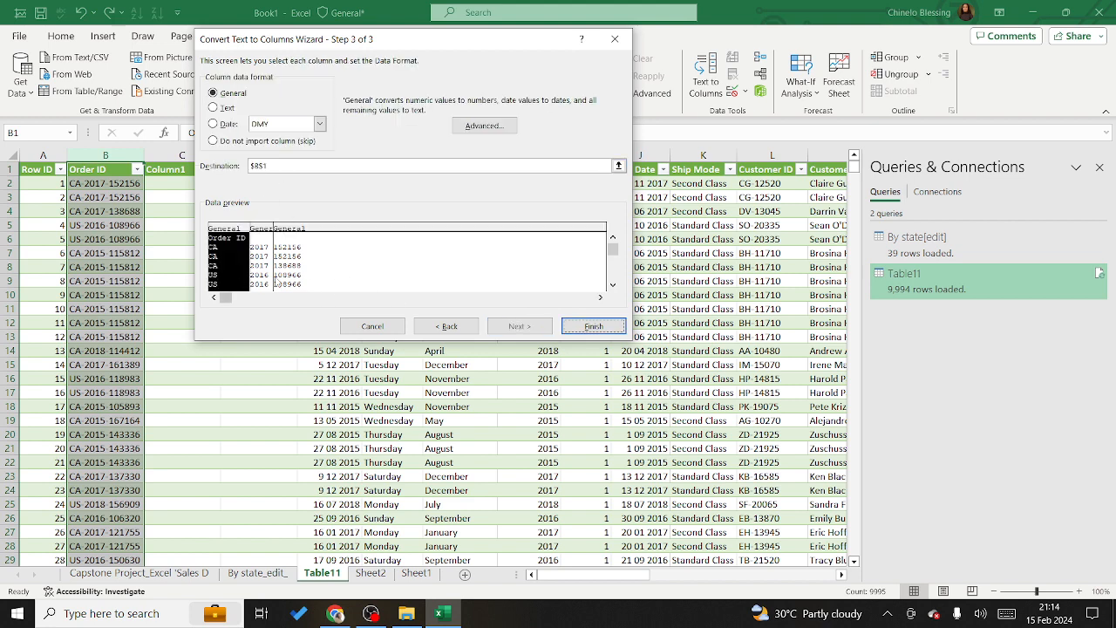
pyautogui.click(595, 326)
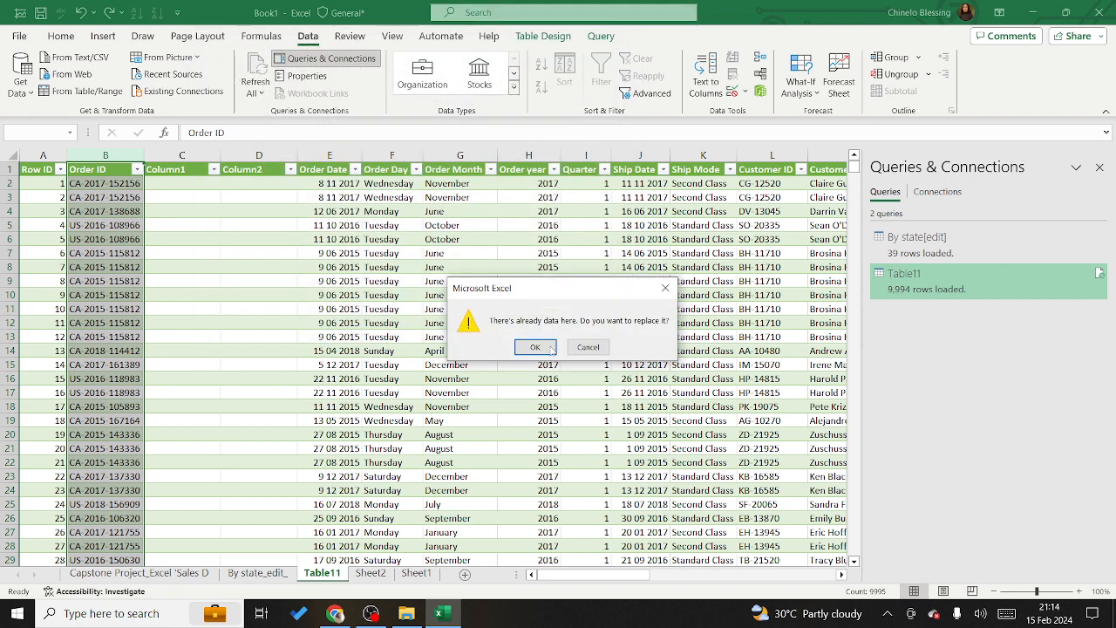
pyautogui.click(534, 347)
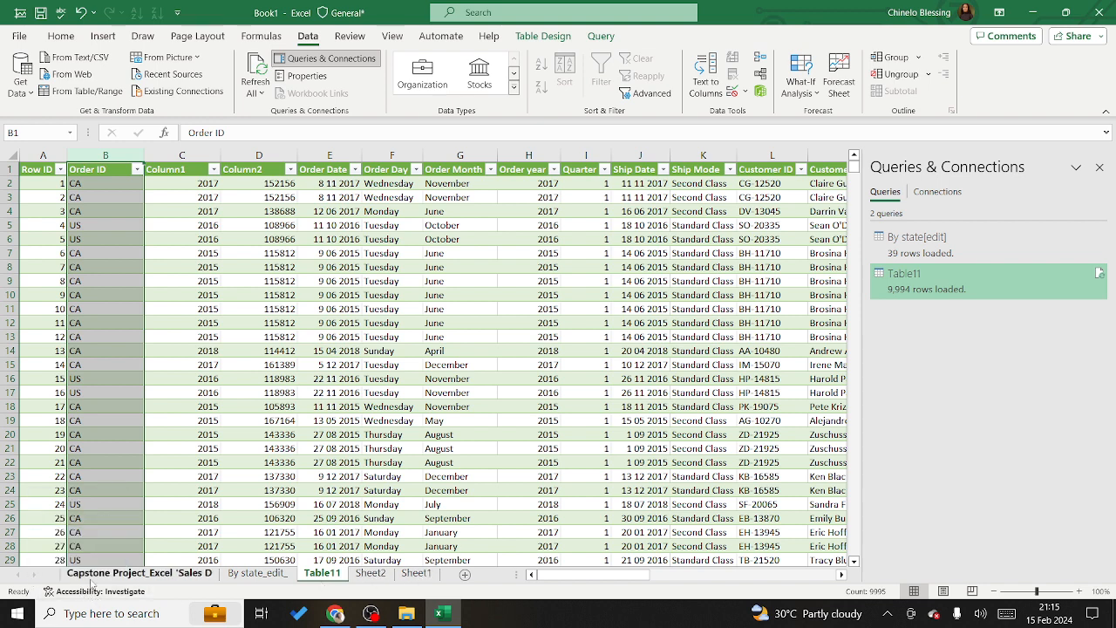
# - Undo the repeated Order ID split and the insertion of both blank columns
pyautogui.hotkey('ctrl', 'z')
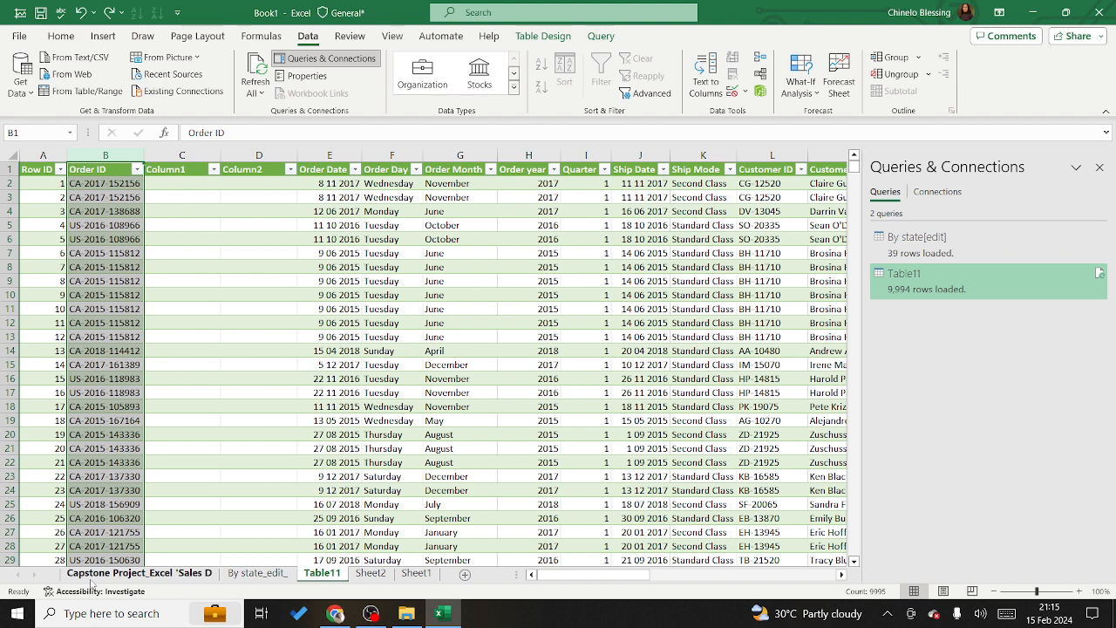
pyautogui.hotkey('ctrl', 'z')
pyautogui.hotkey('ctrl', 'z')
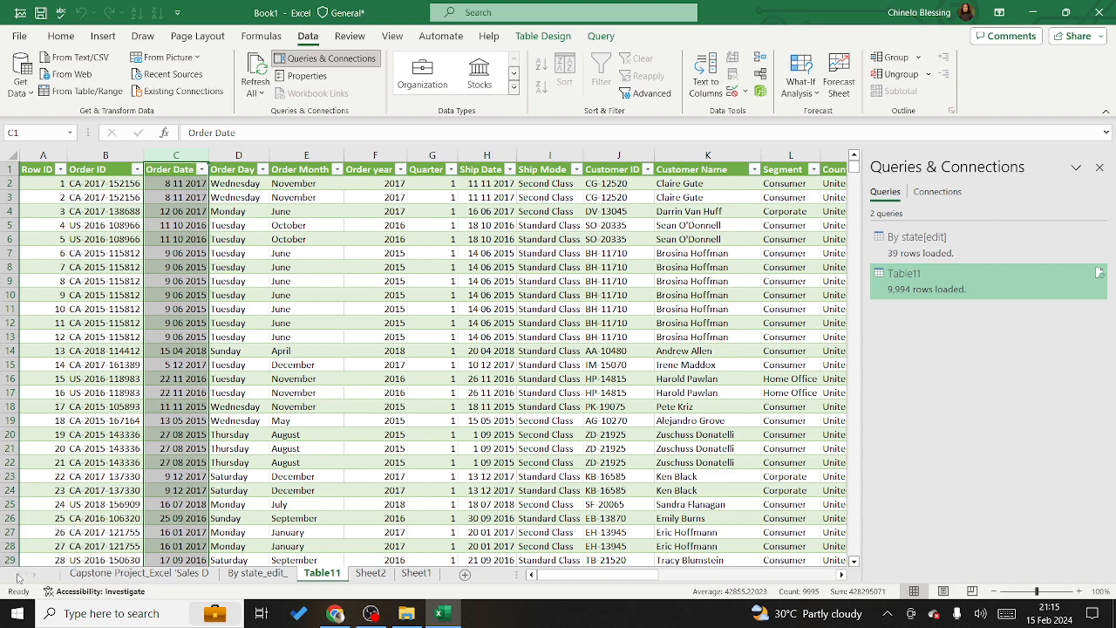
# - On the Capstone Project_Excel 'Sales D sheet, rename the Order column header as "Orde rdate"
pyautogui.click(129, 579)
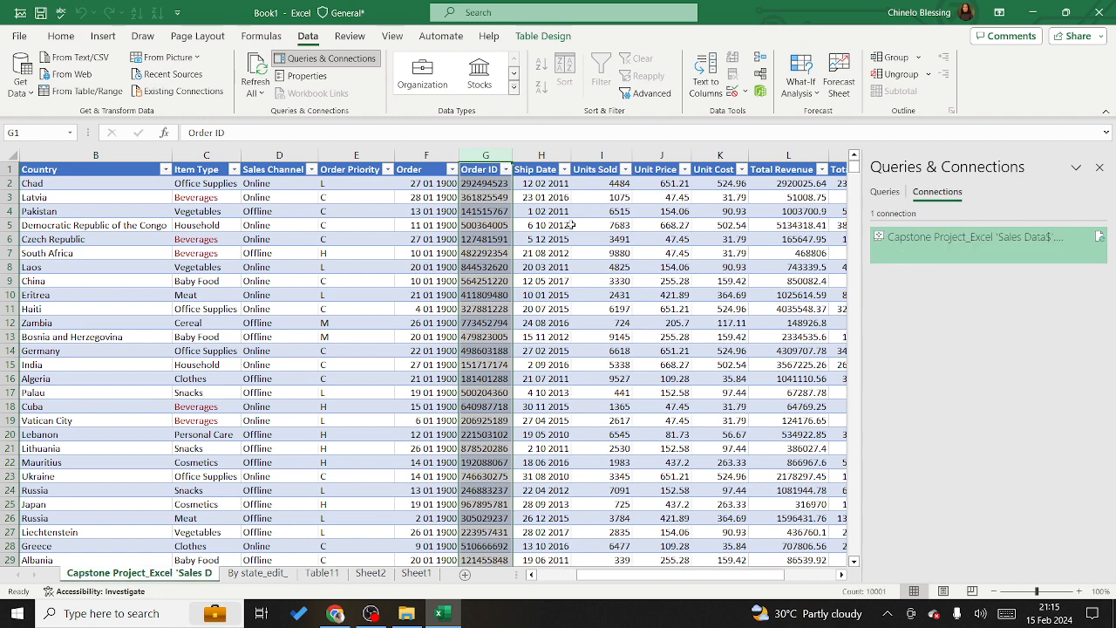
pyautogui.click(434, 168)
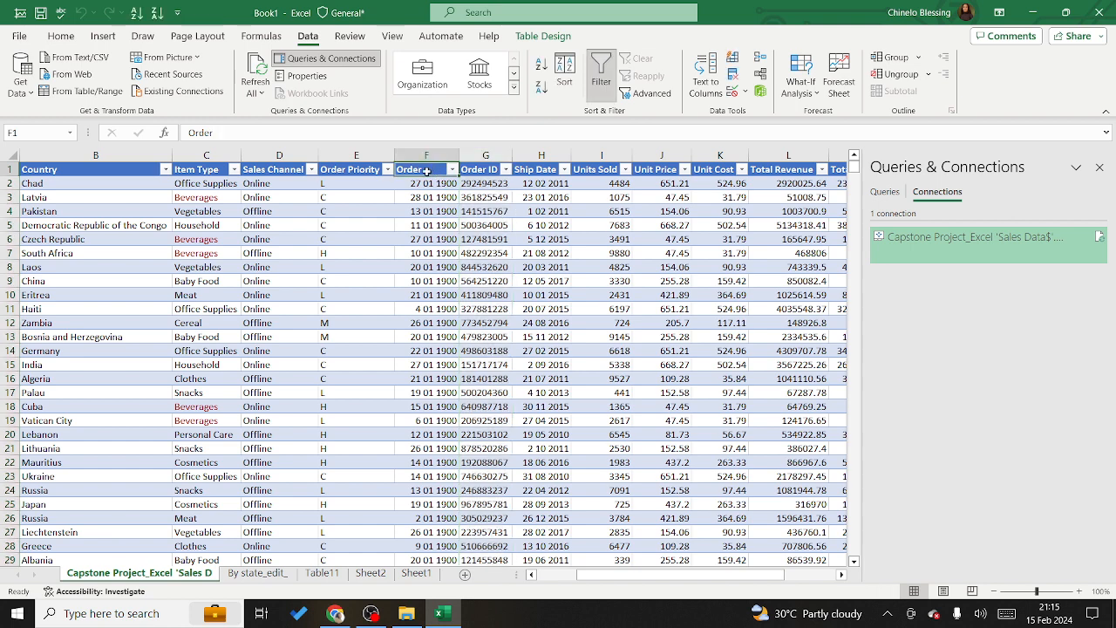
pyautogui.doubleClick(426, 170)
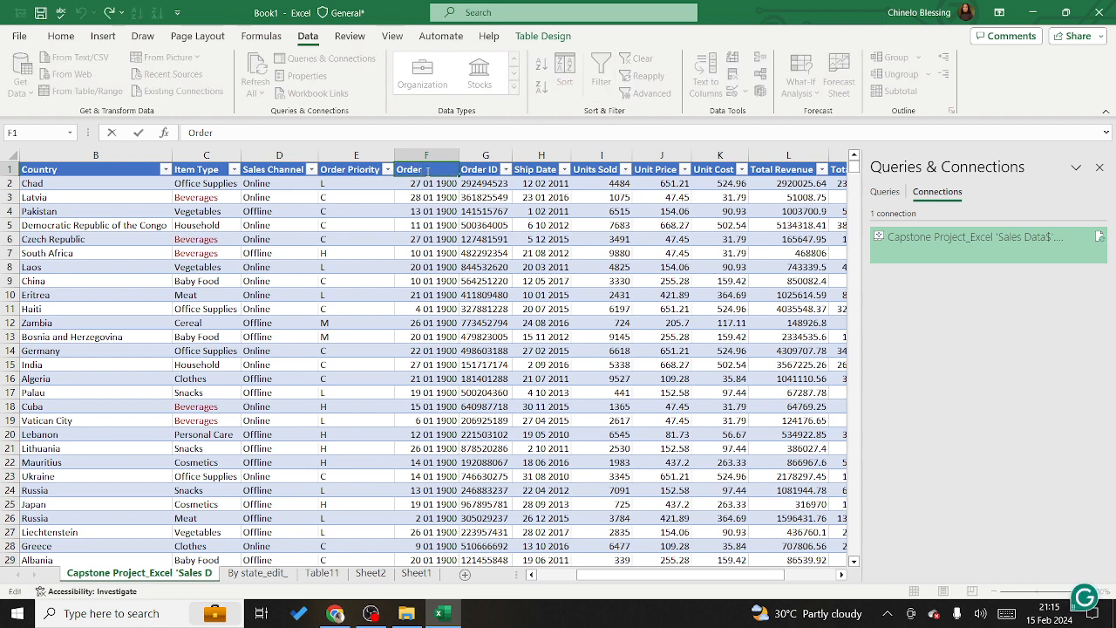
pyautogui.write('date')
pyautogui.click(419, 170)
pyautogui.press('Return')
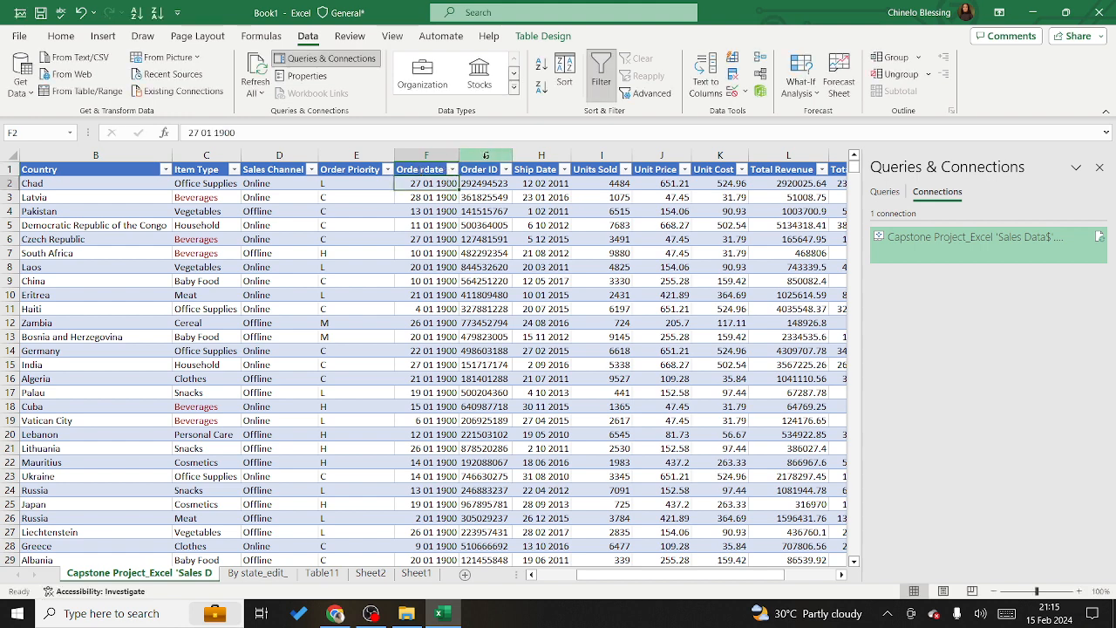
# - Insert a blank column between the Orde rdate and Order ID columns
pyautogui.click(482, 155)
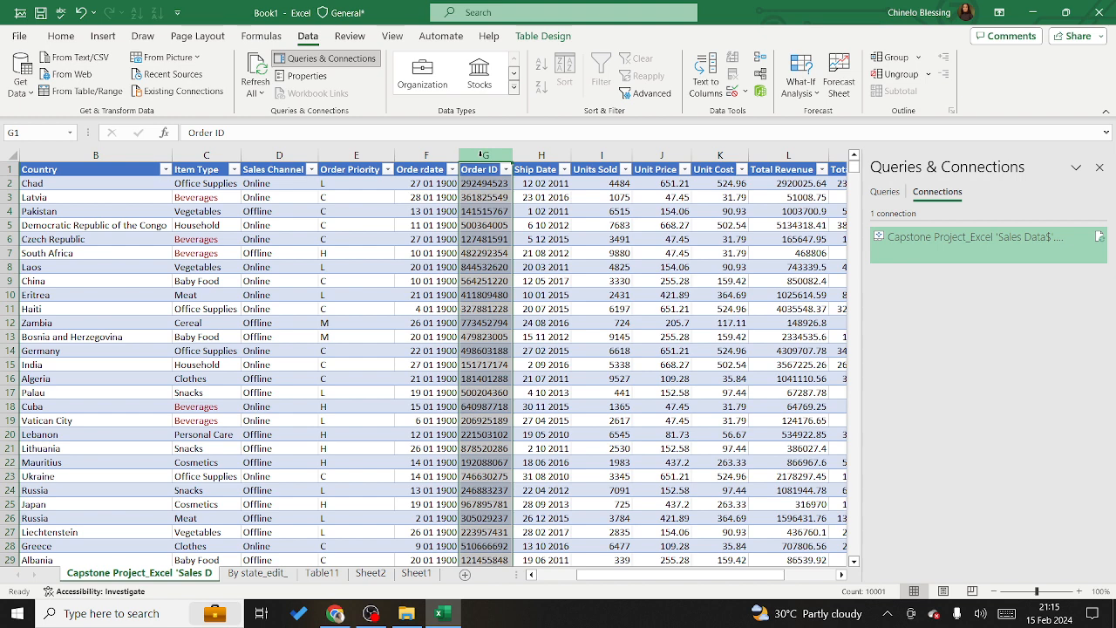
pyautogui.rightClick(480, 154)
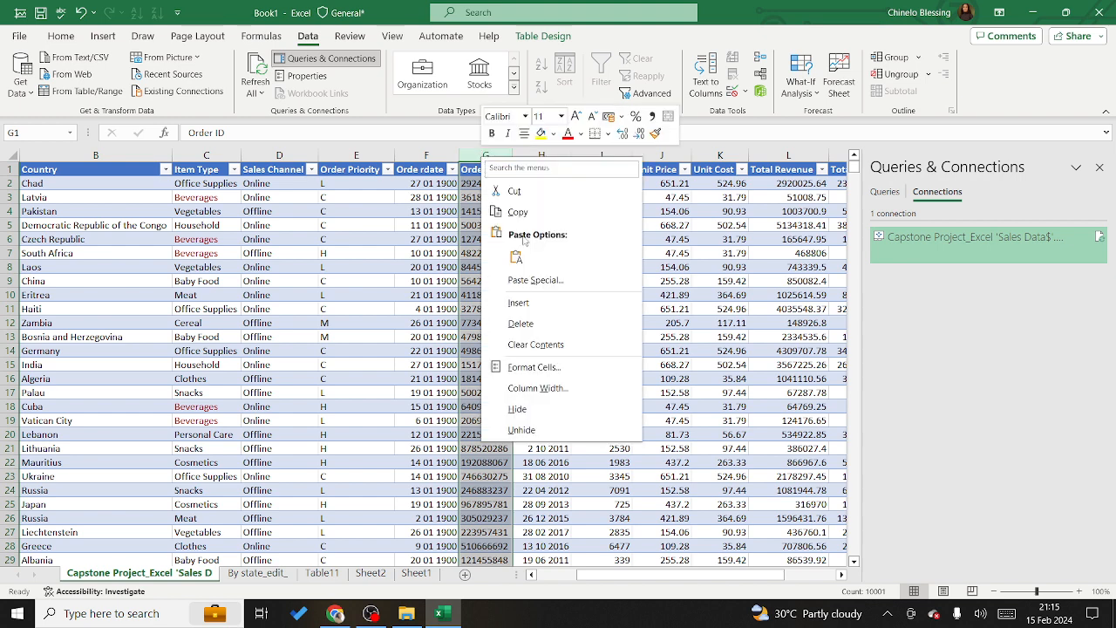
pyautogui.click(518, 304)
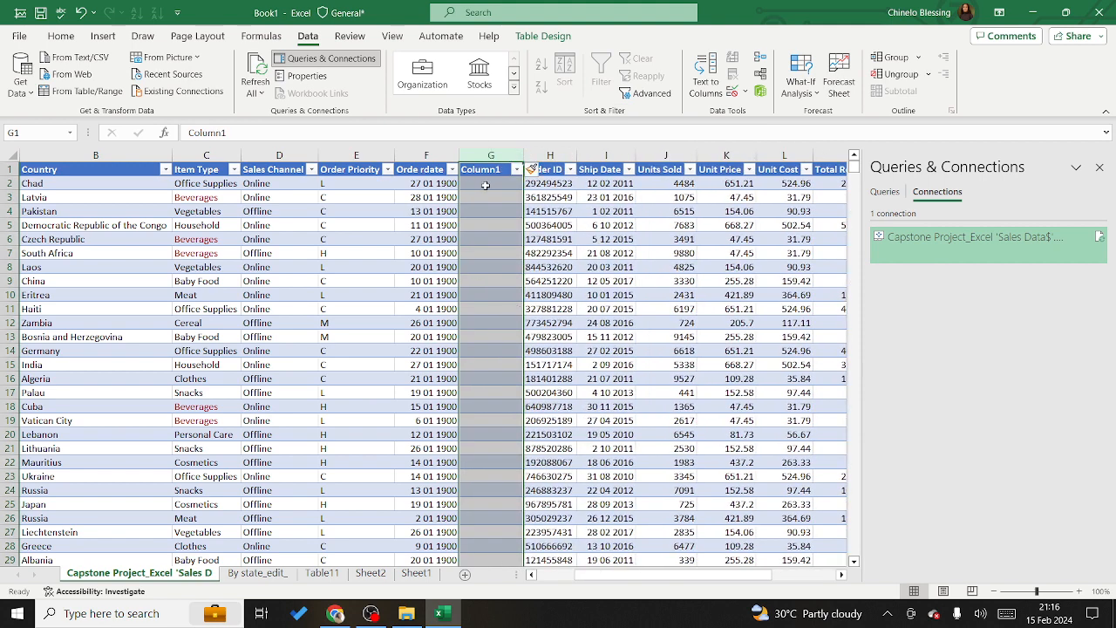
# - Fill the blank column beside Orde rdate with weekday names using =TEXT([@[Orde rdate]],"dddd")
pyautogui.doubleClick(486, 186)
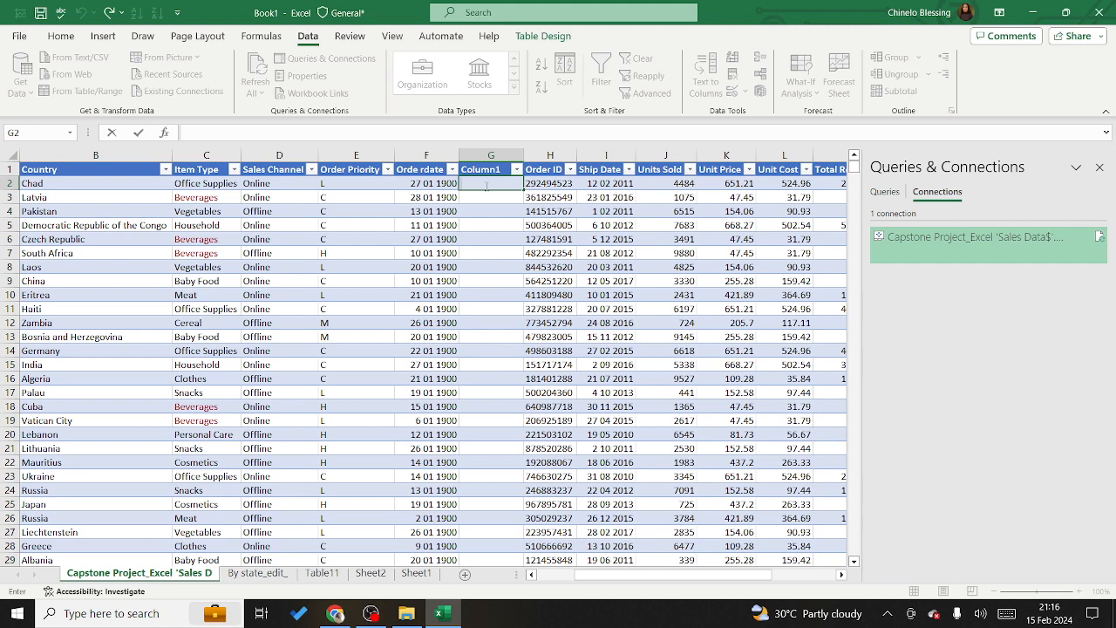
pyautogui.write('=')
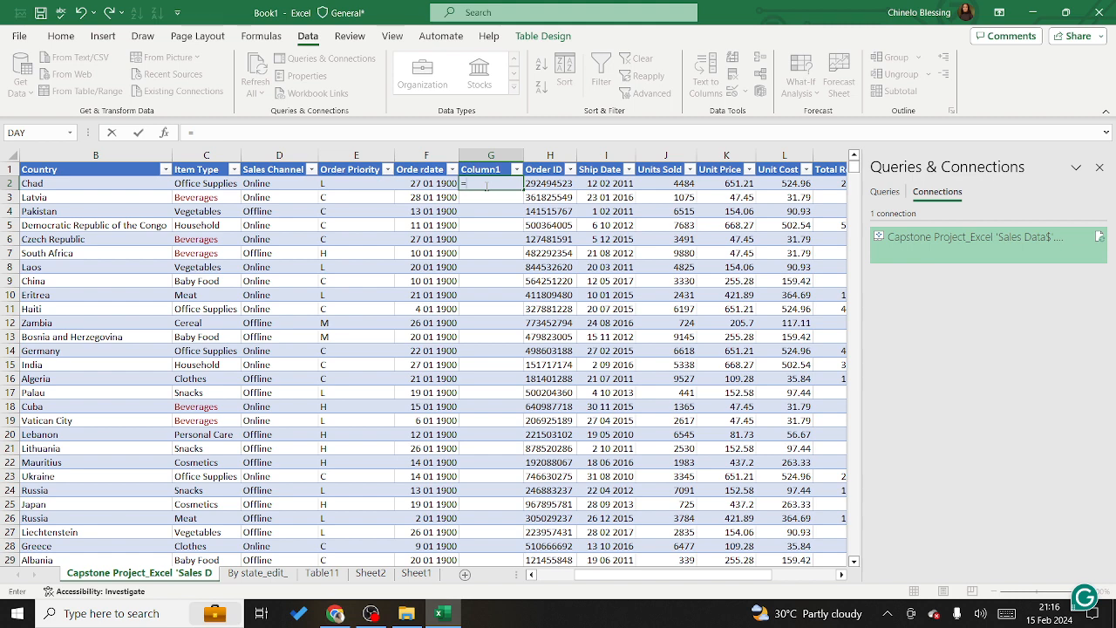
pyautogui.write('tex')
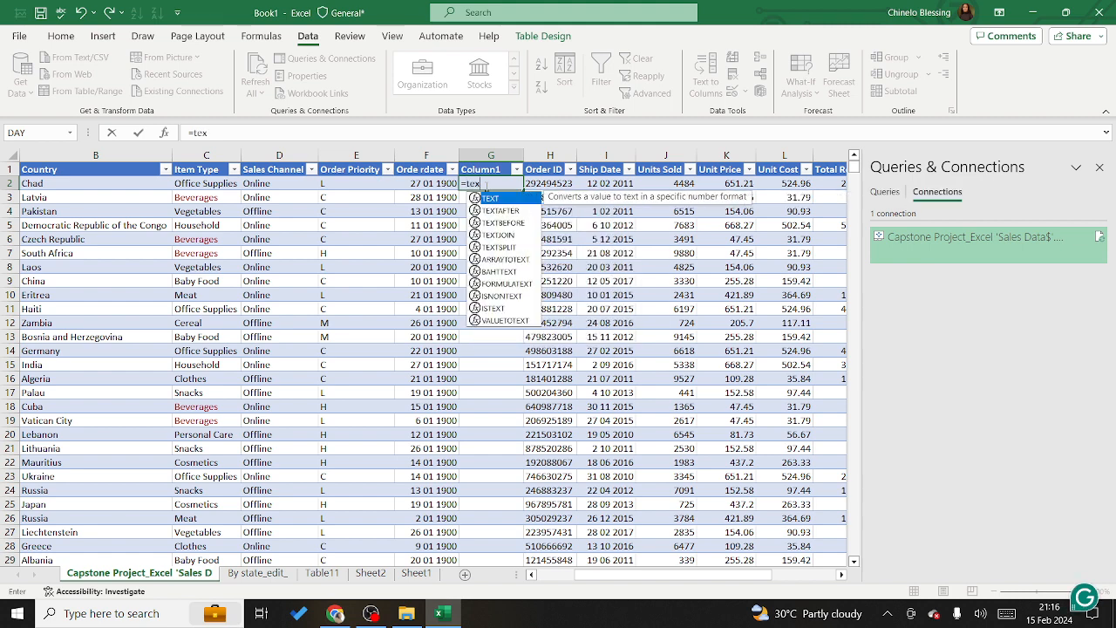
pyautogui.write('t')
pyautogui.doubleClick(491, 198)
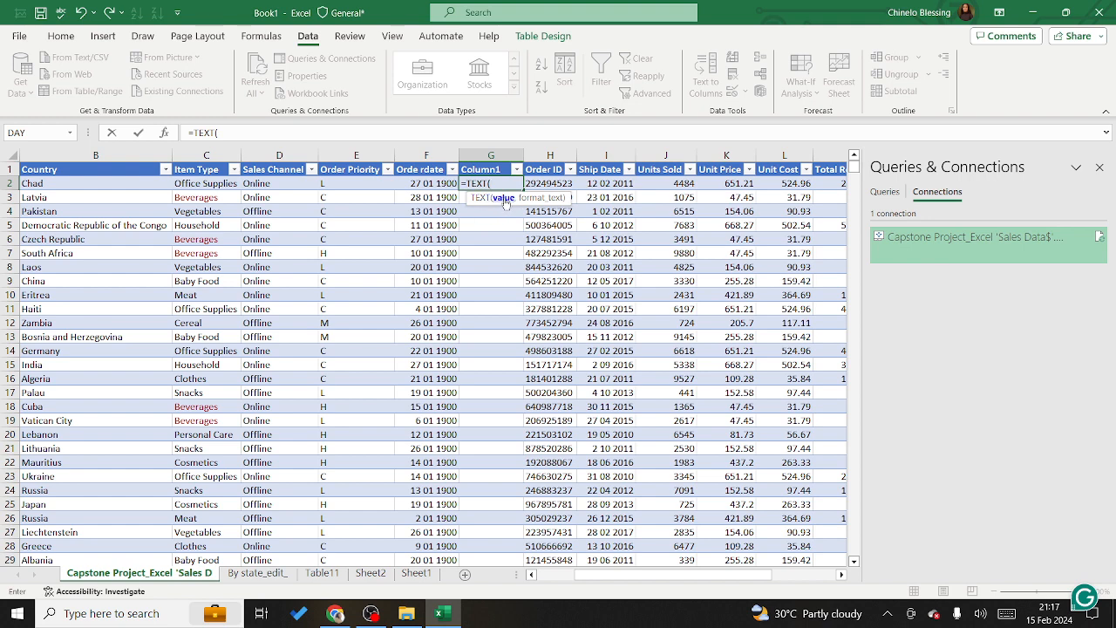
pyautogui.click(437, 184)
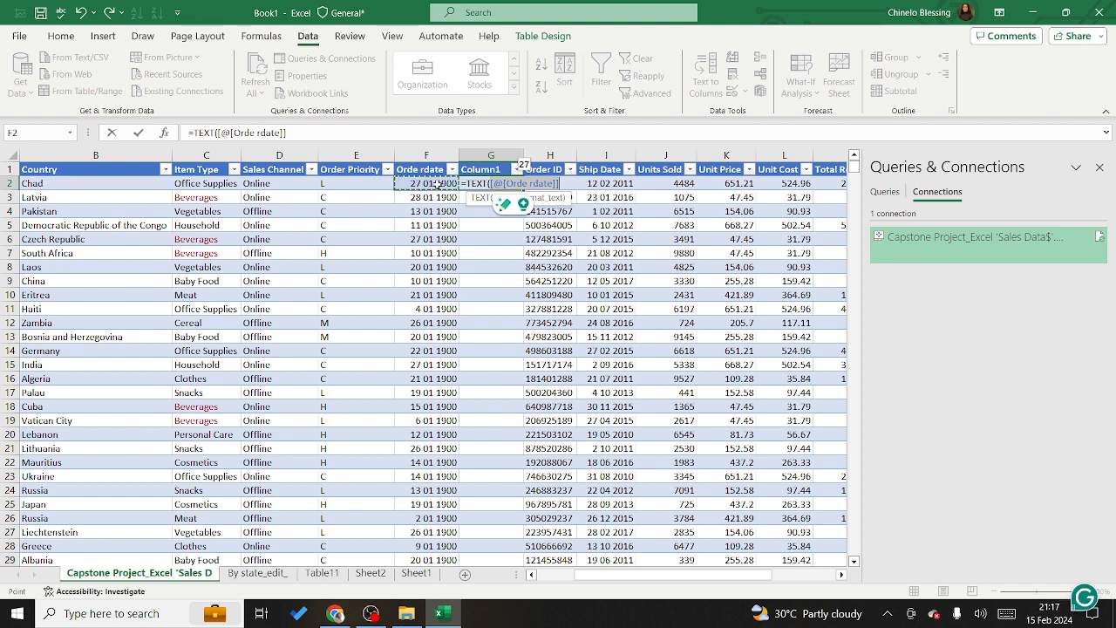
pyautogui.write(',"')
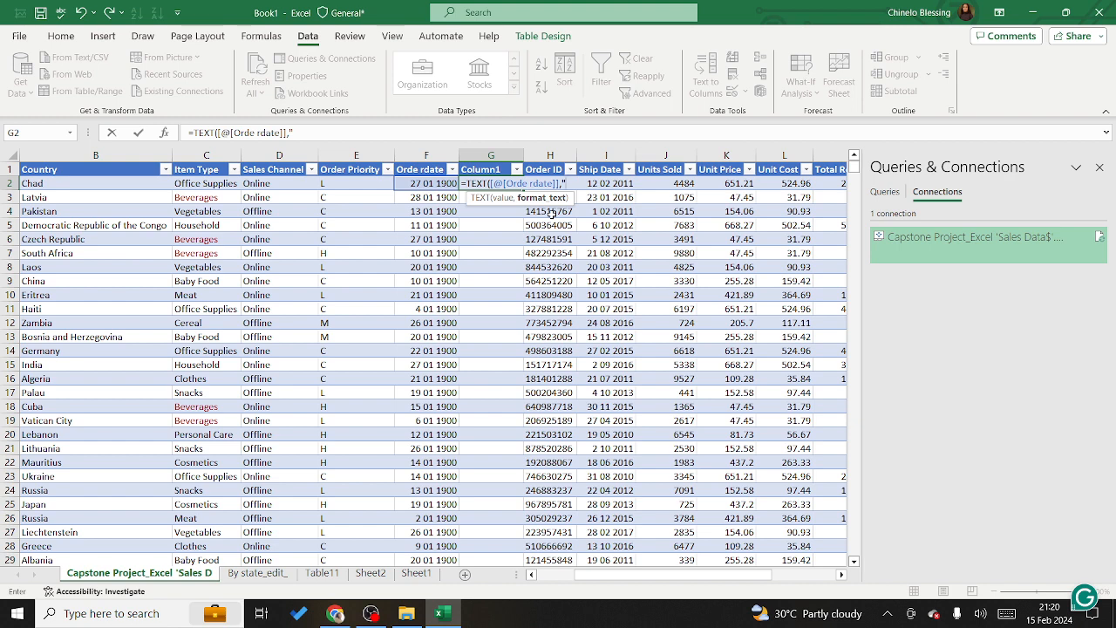
pyautogui.write('dddd')
pyautogui.write(')')
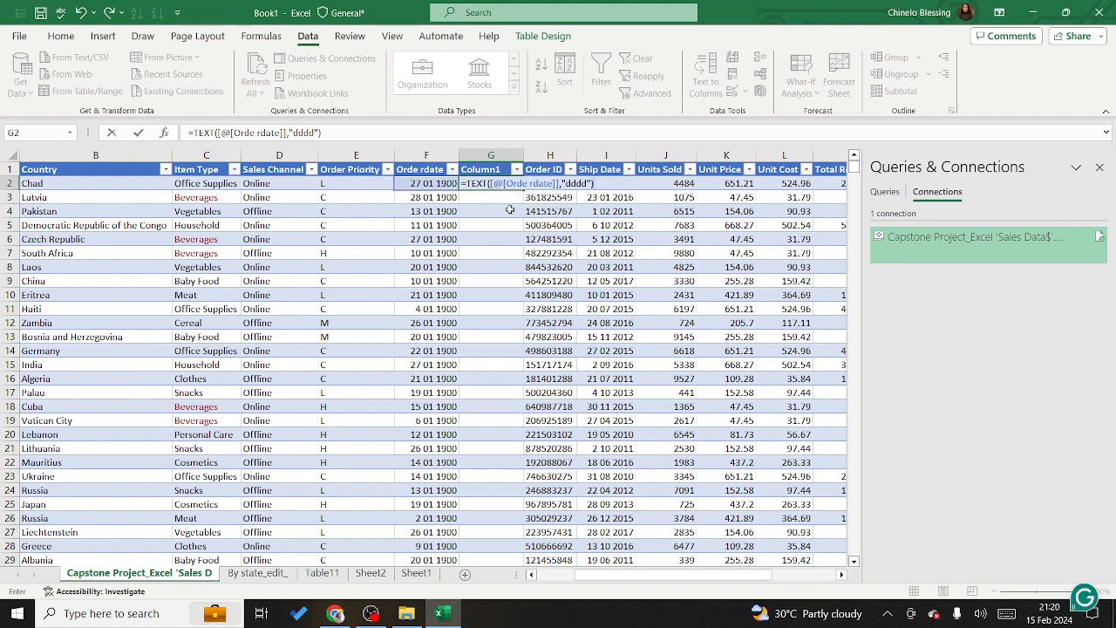
pyautogui.press('Return')
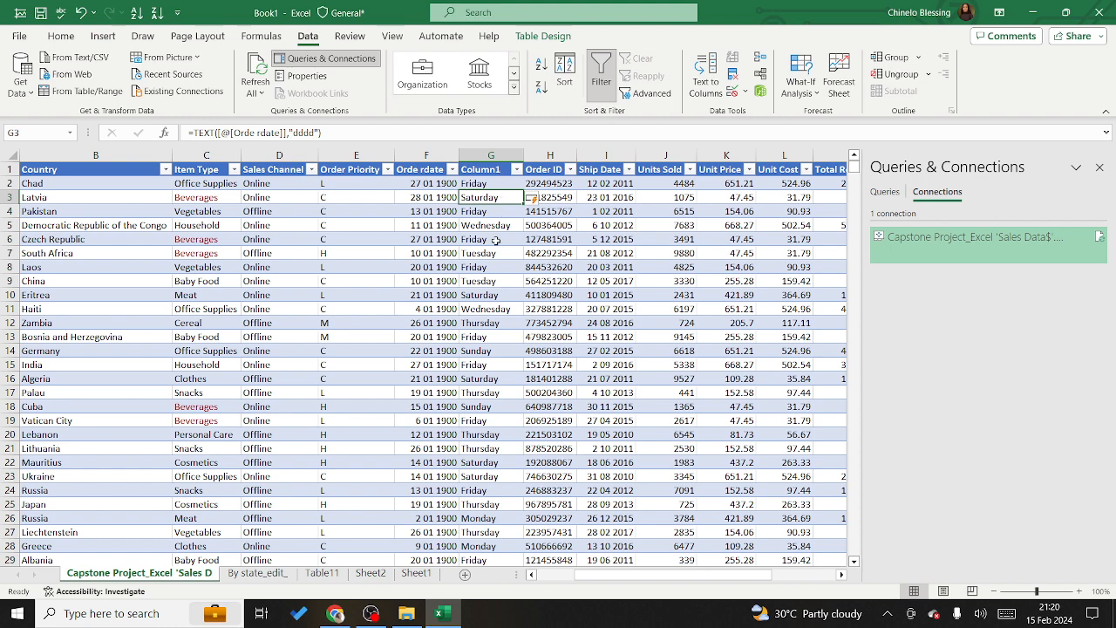
# - Rename the header of the weekday-name column as "Order Day"
pyautogui.doubleClick(485, 169)
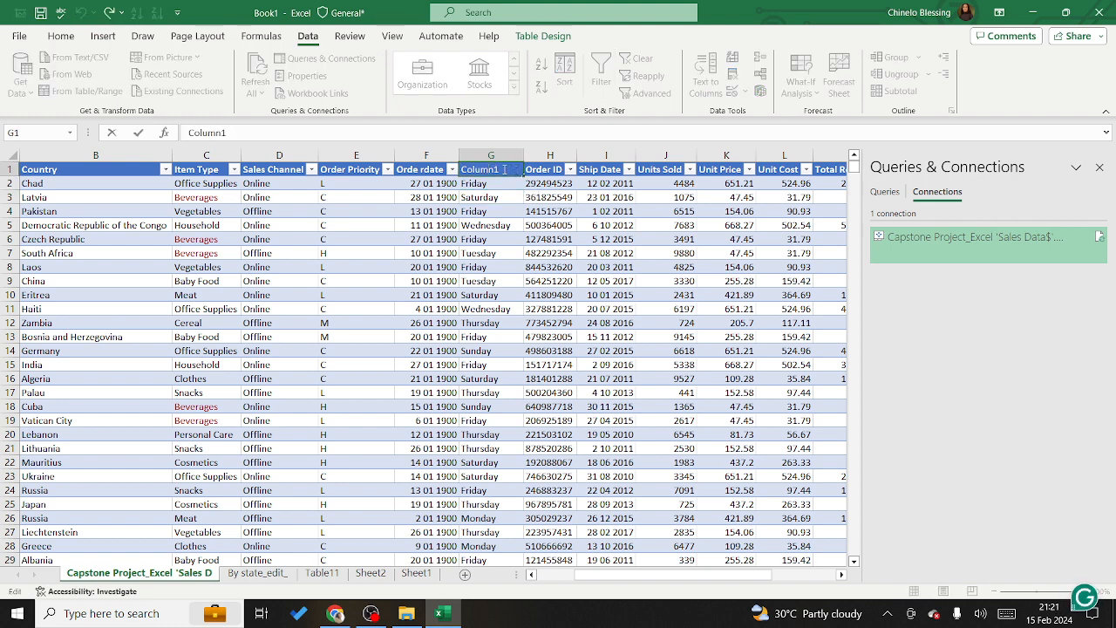
pyautogui.doubleClick(504, 169)
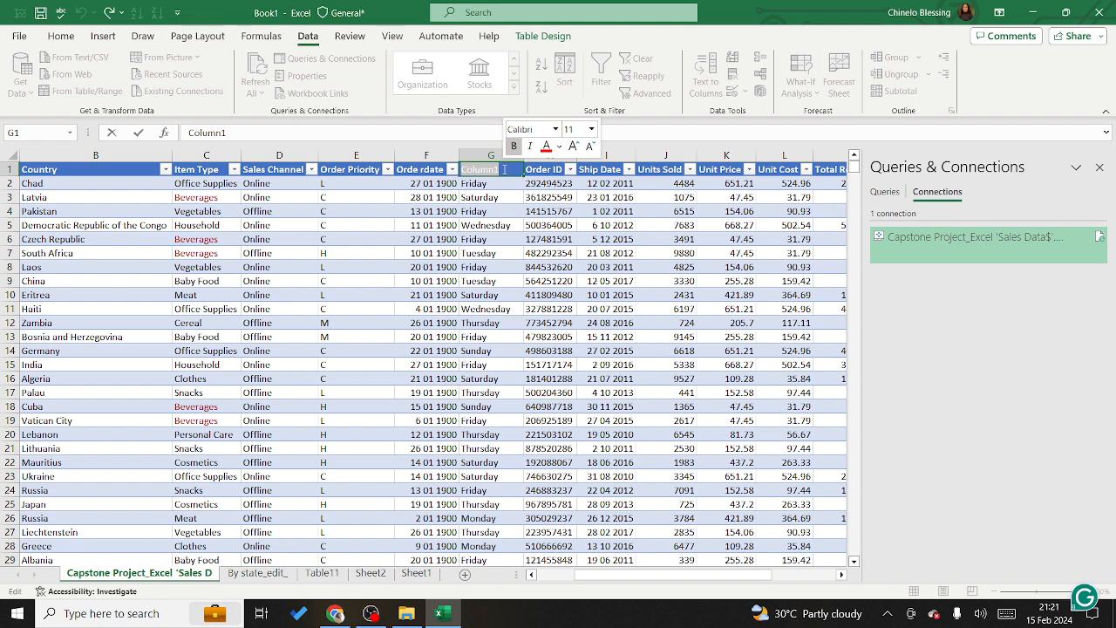
pyautogui.write('Order')
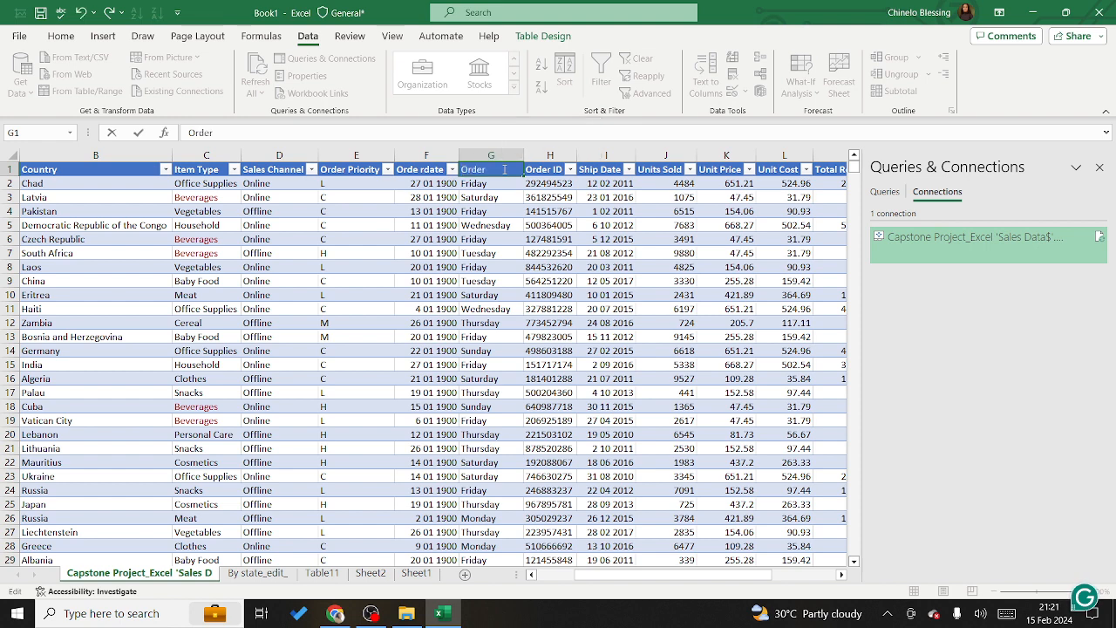
pyautogui.write(' Day')
pyautogui.press('Return')
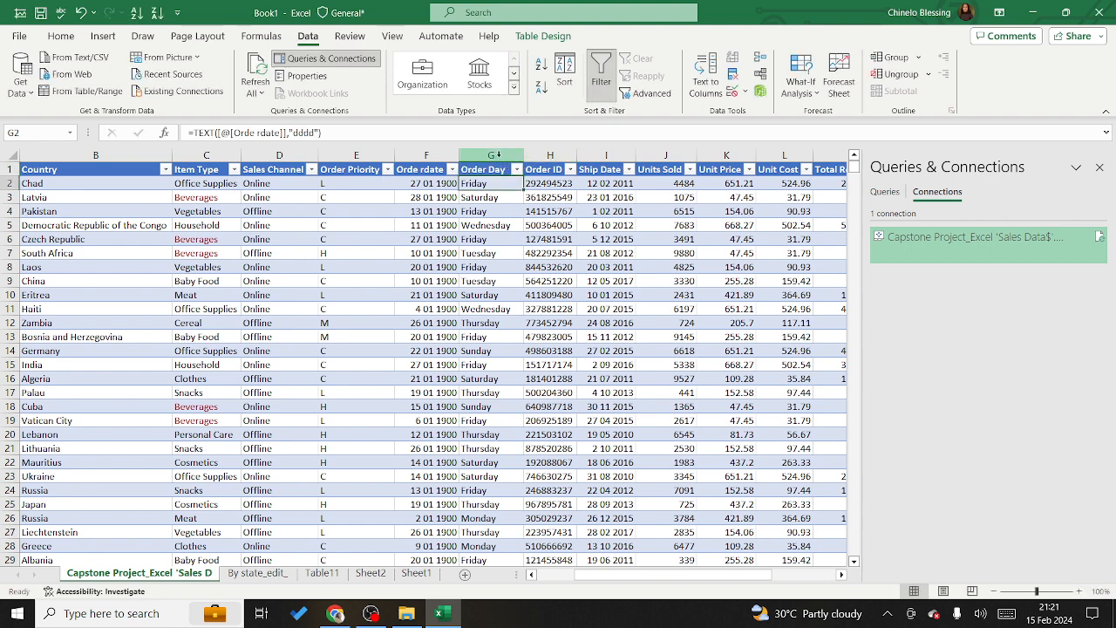
# - Insert a column before Order Day and fill it with month names using =TEXT([@[Orde rdate]],"mmmm")
pyautogui.rightClick(498, 154)
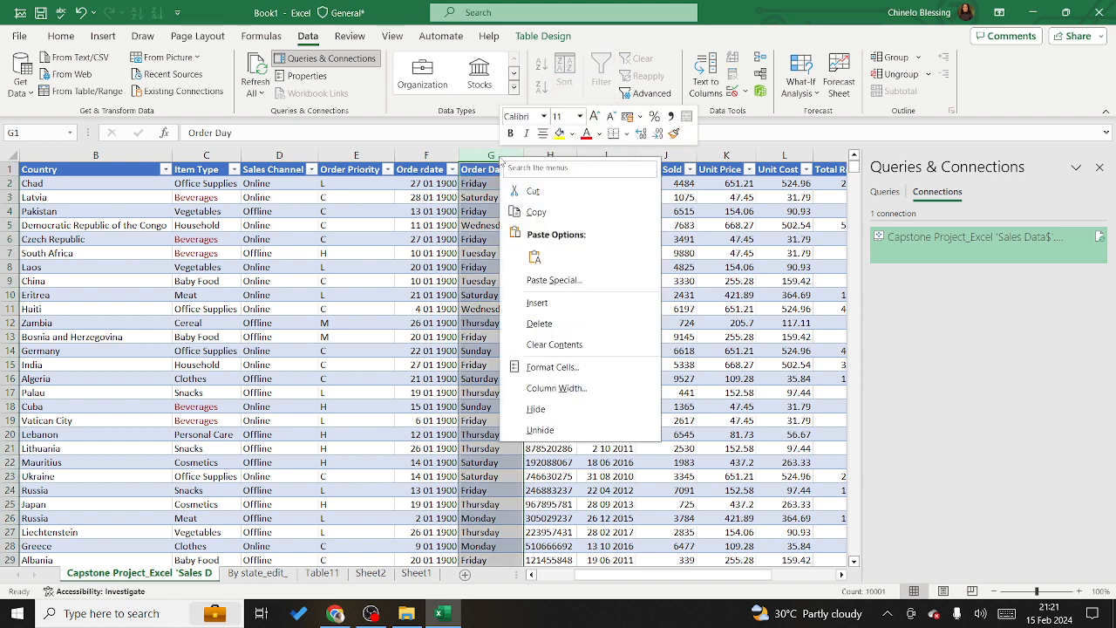
pyautogui.click(537, 303)
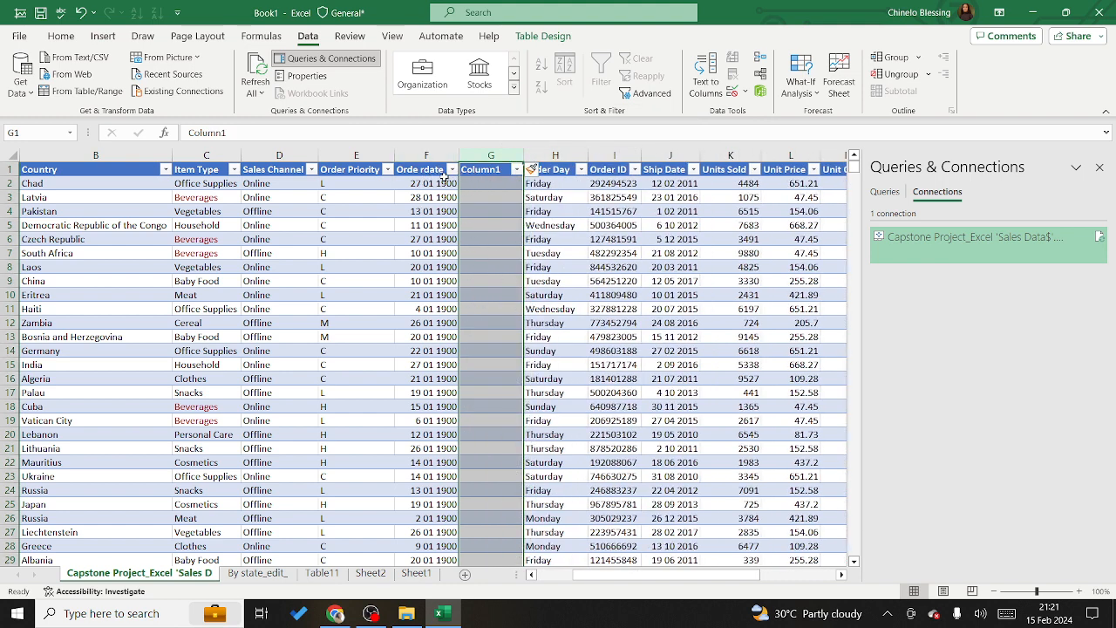
pyautogui.click(484, 185)
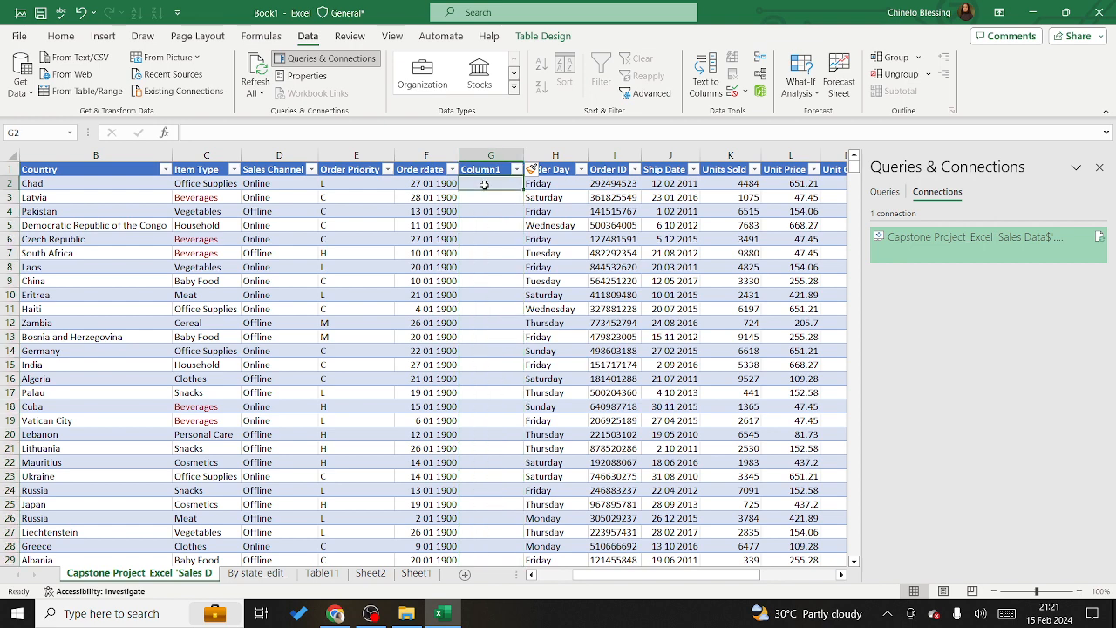
pyautogui.doubleClick(485, 184)
pyautogui.write('=')
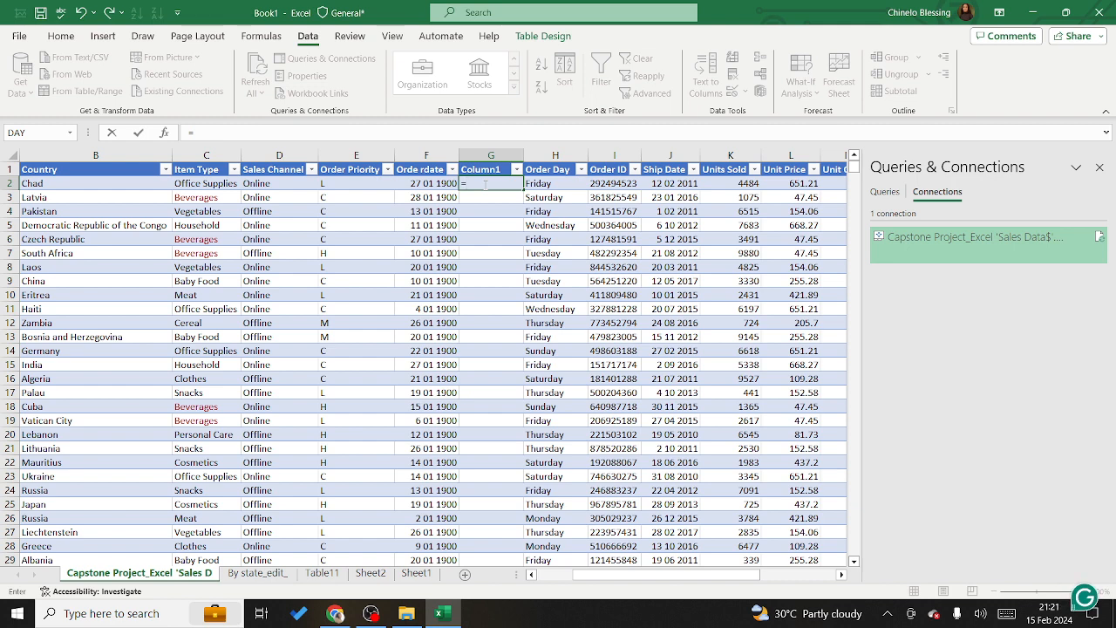
pyautogui.write('text')
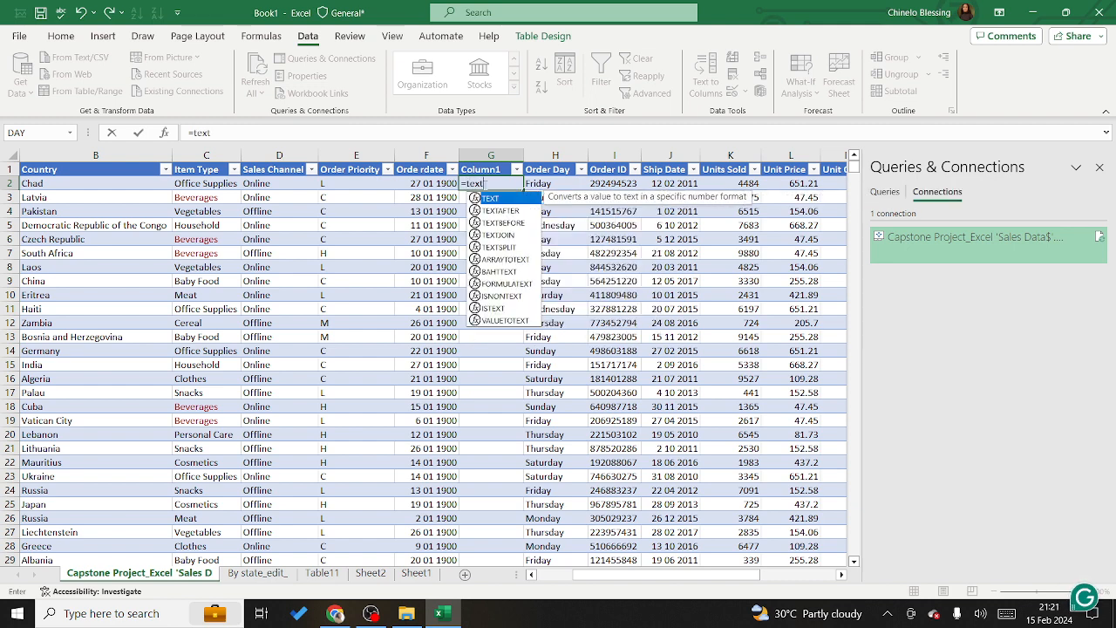
pyautogui.doubleClick(502, 199)
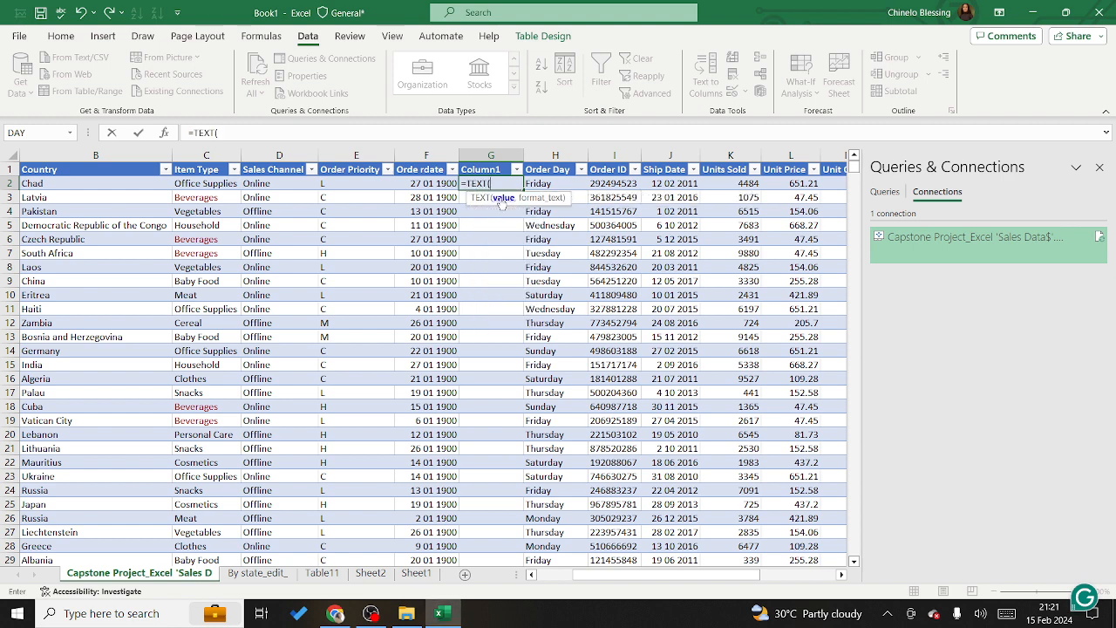
pyautogui.click(442, 184)
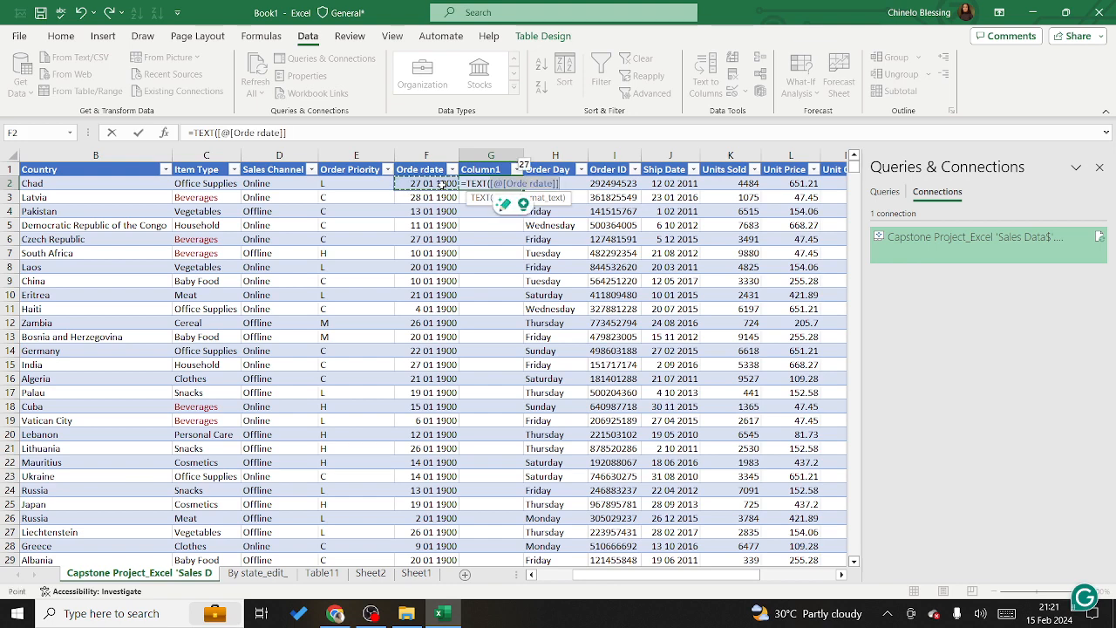
pyautogui.write(',')
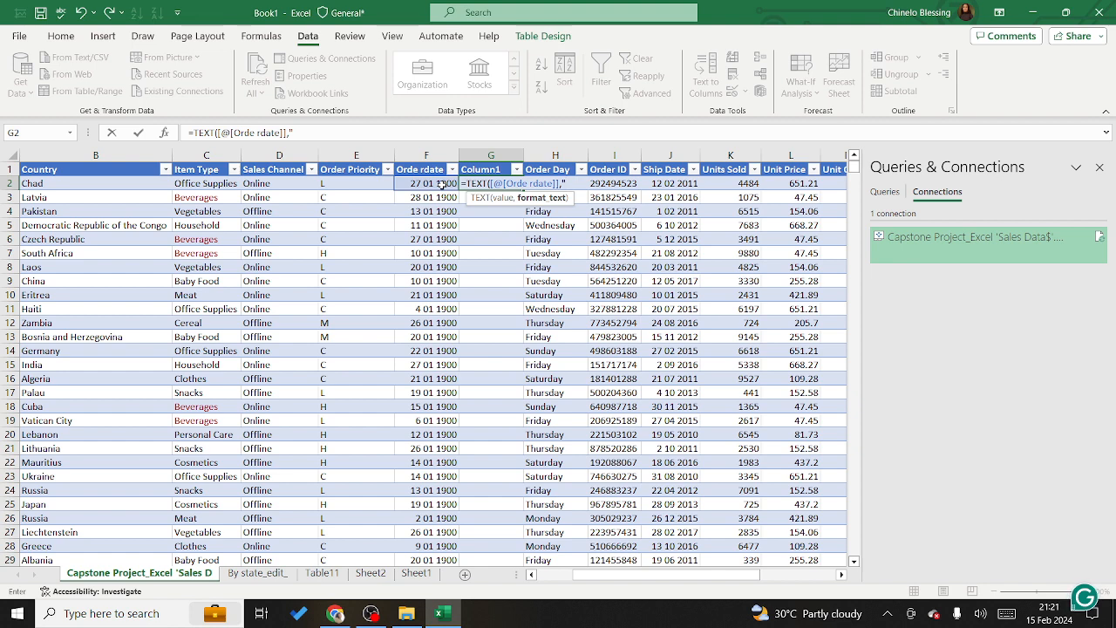
pyautogui.write('mmmm"')
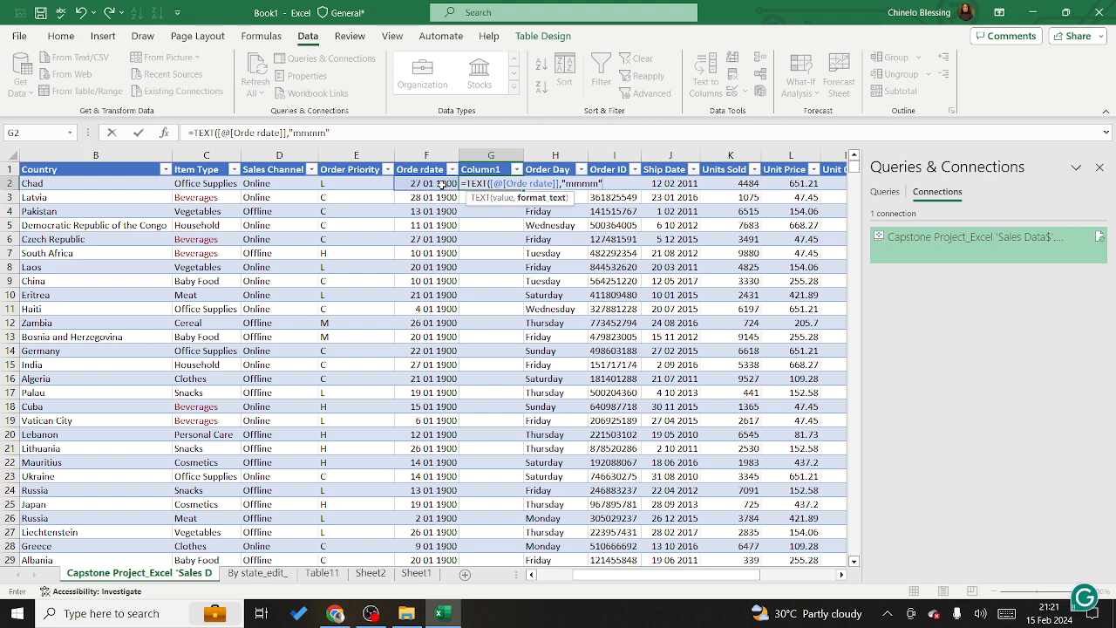
pyautogui.write(')')
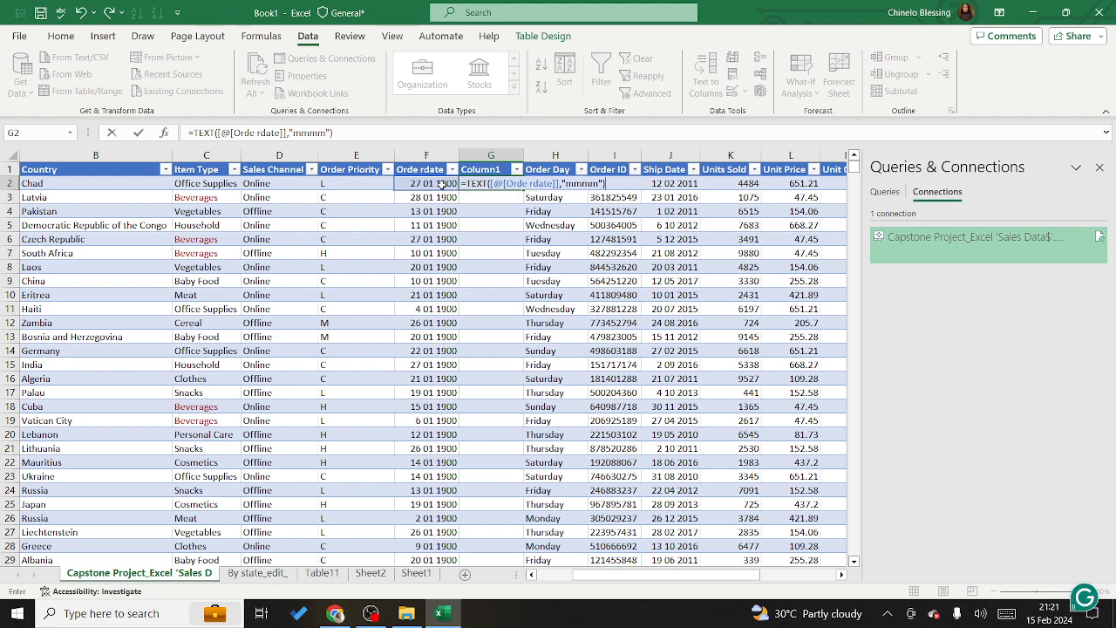
pyautogui.press('Return')
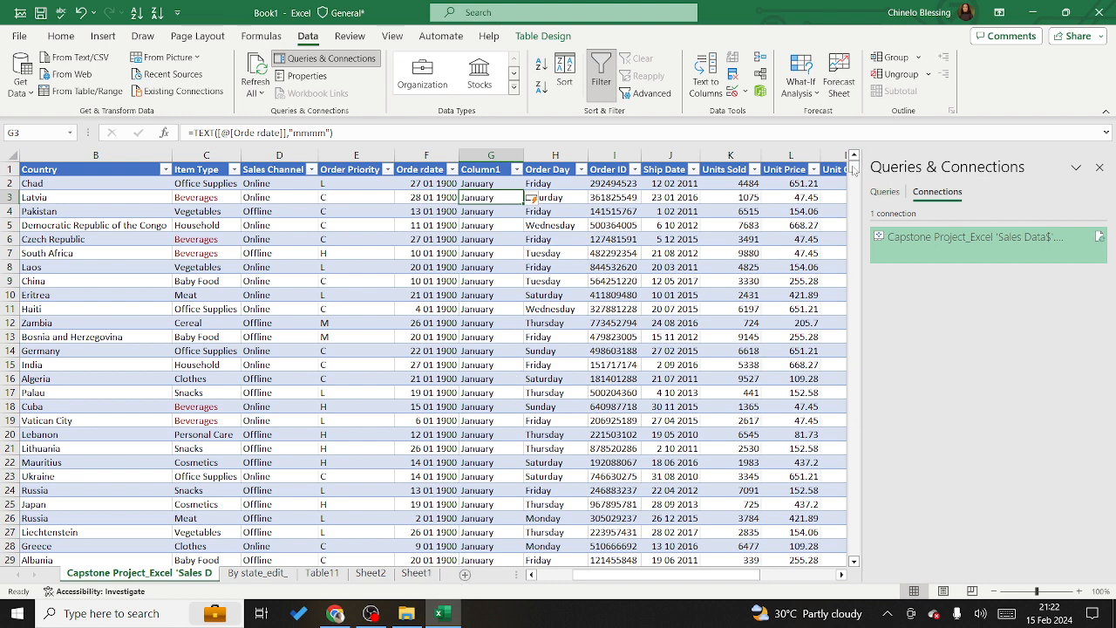
# - Check the month names down to the table's last row and rename that column's header as "Order Month"
pyautogui.moveTo(855, 167); pyautogui.dragTo(872, 616)
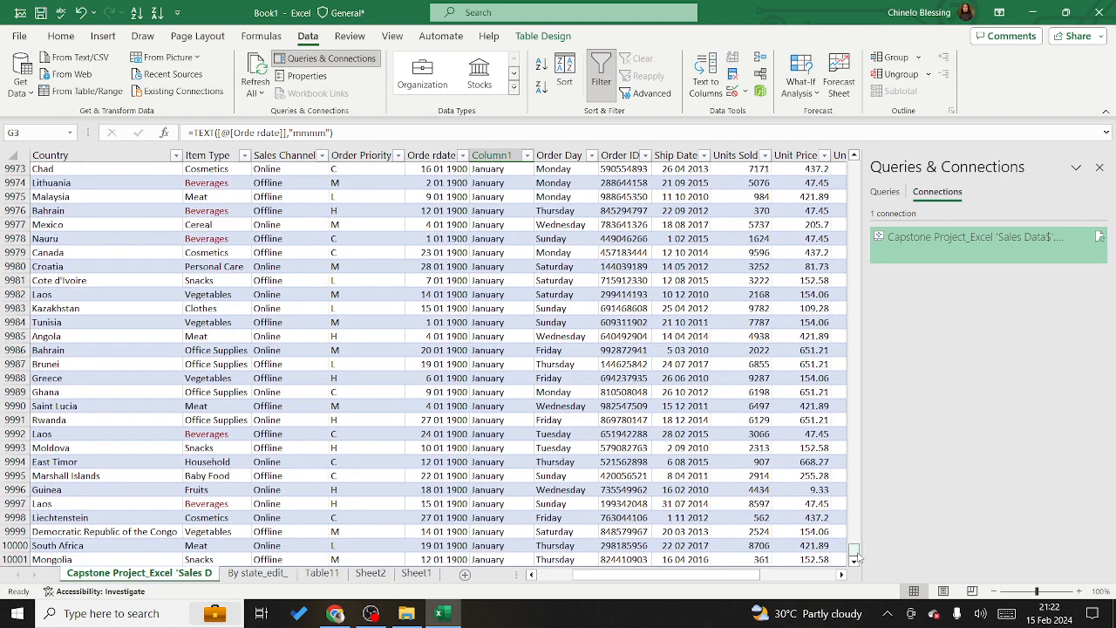
pyautogui.moveTo(854, 556); pyautogui.dragTo(850, 166)
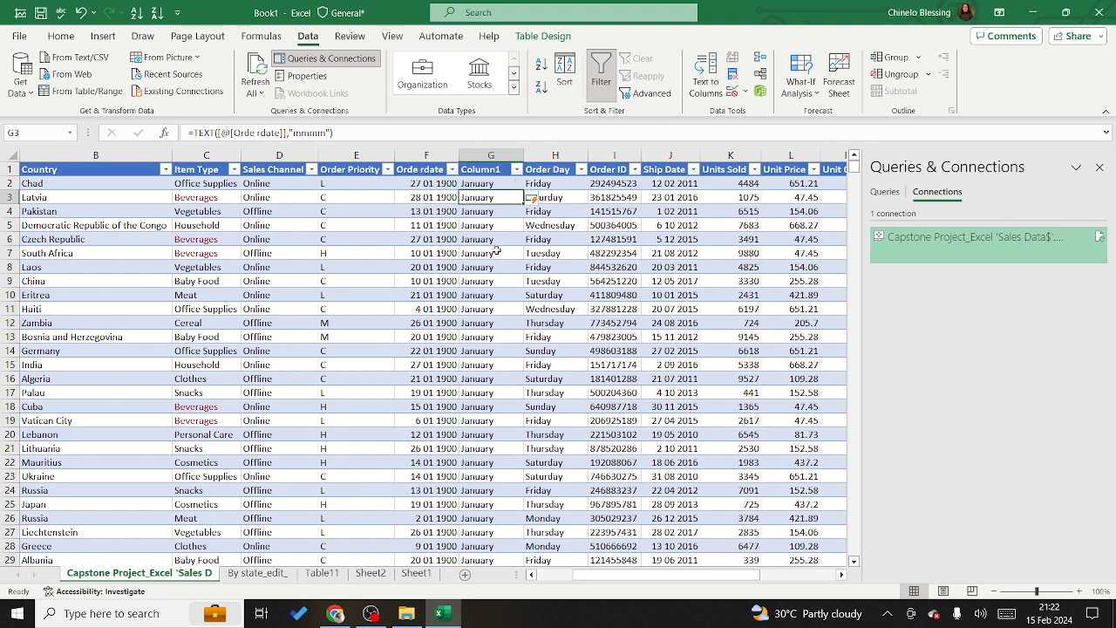
pyautogui.doubleClick(493, 168)
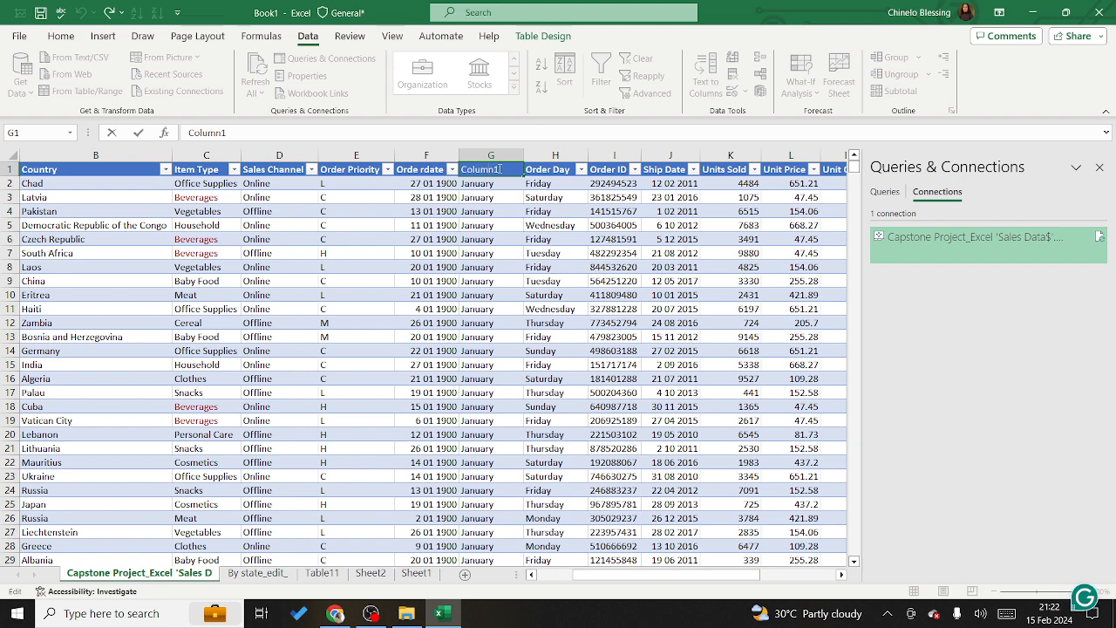
pyautogui.doubleClick(499, 168)
pyautogui.write('Order Month')
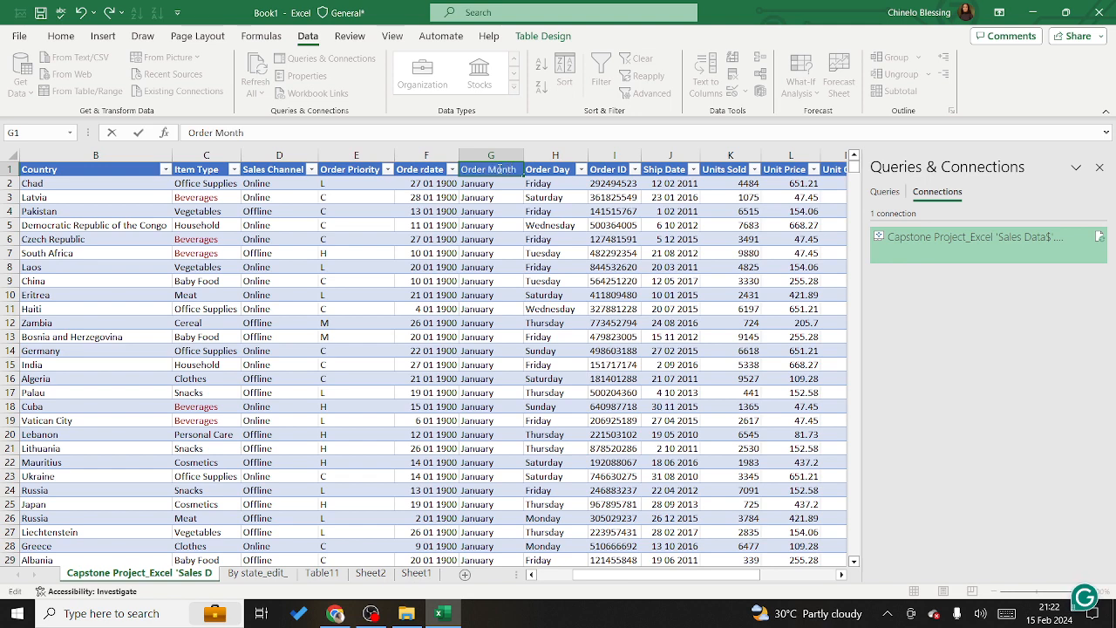
pyautogui.press('Return')
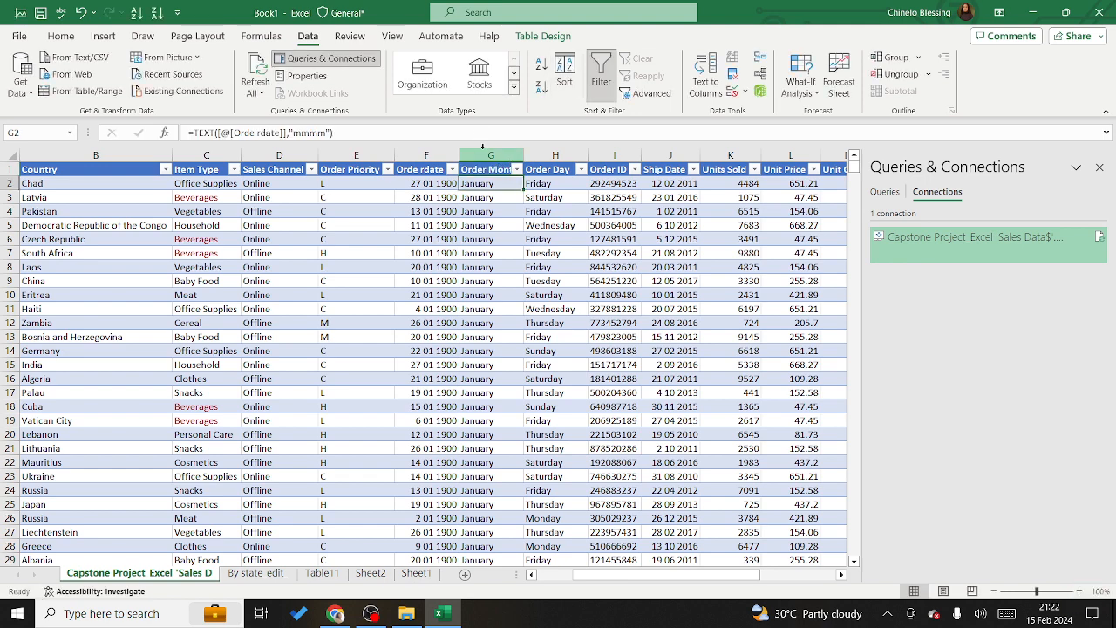
# - Insert a column before Order Month and fill it with order years using =TEXT([@[Orde rdate]],"yyyy")
pyautogui.rightClick(479, 155)
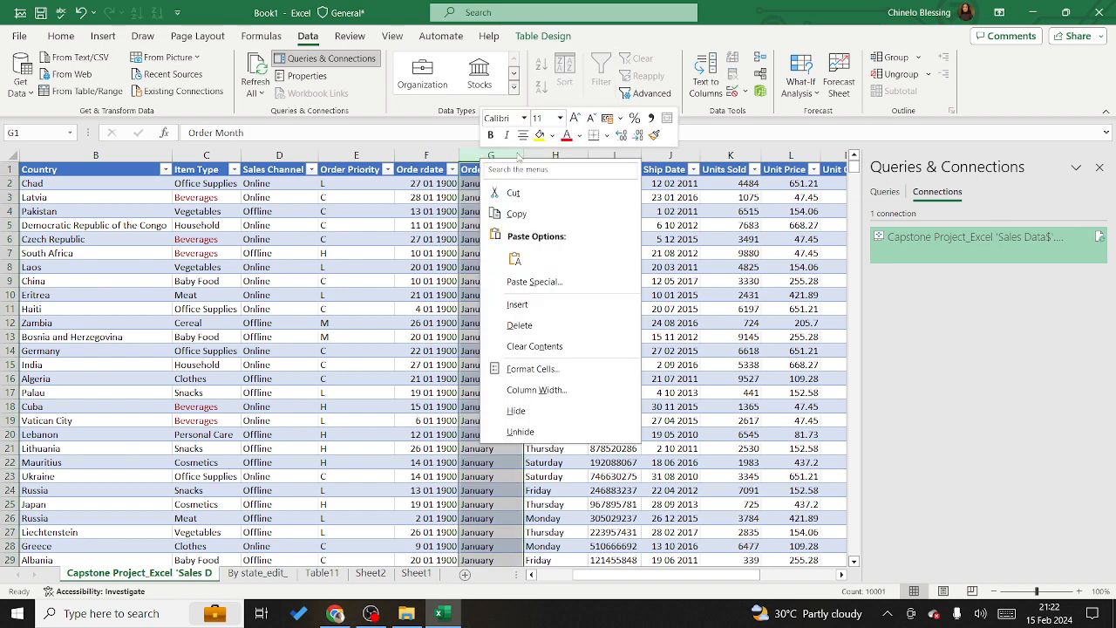
pyautogui.click(526, 305)
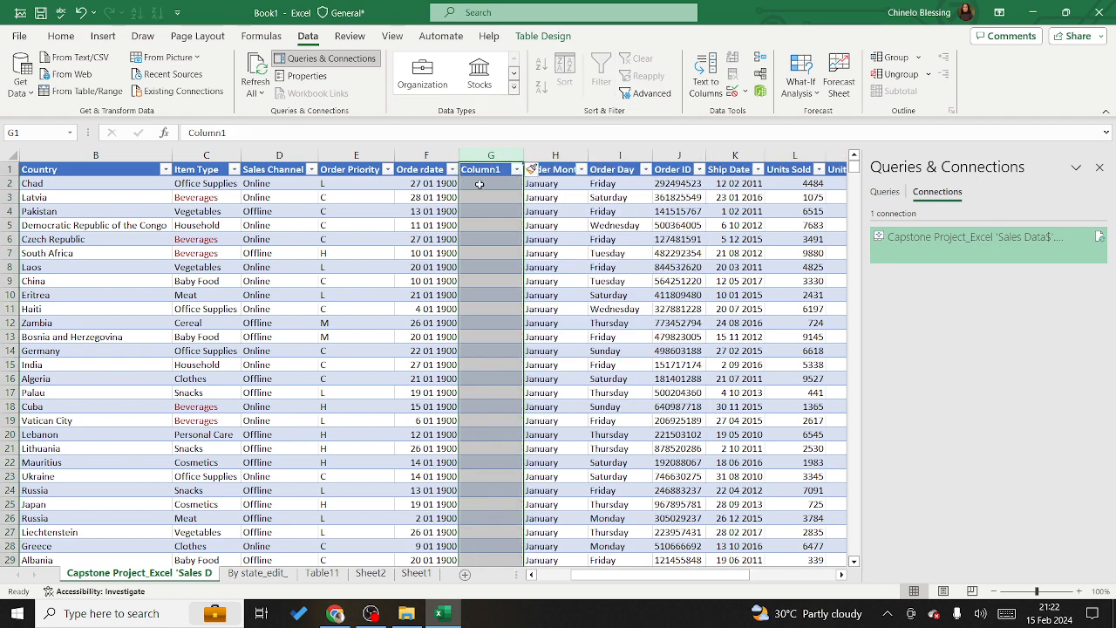
pyautogui.doubleClick(479, 183)
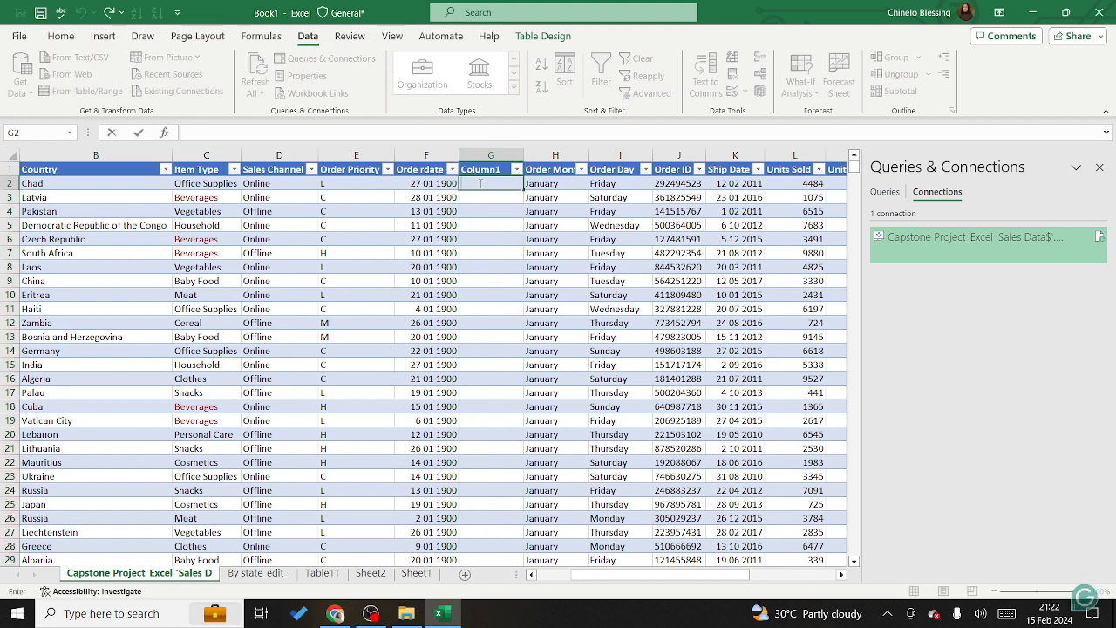
pyautogui.write('=t')
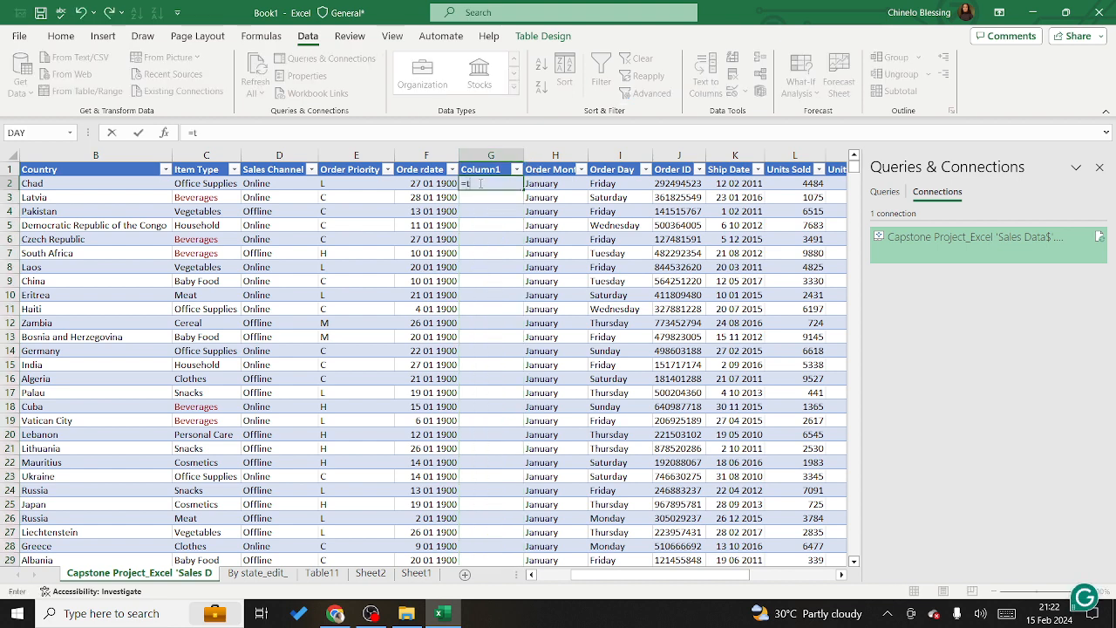
pyautogui.write('ext')
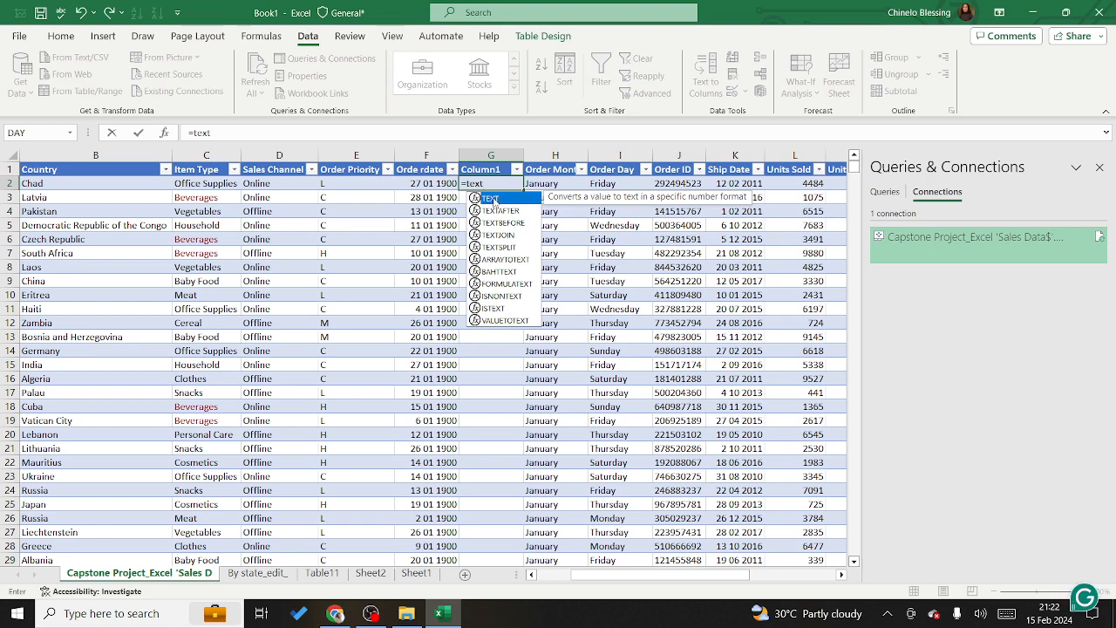
pyautogui.doubleClick(493, 199)
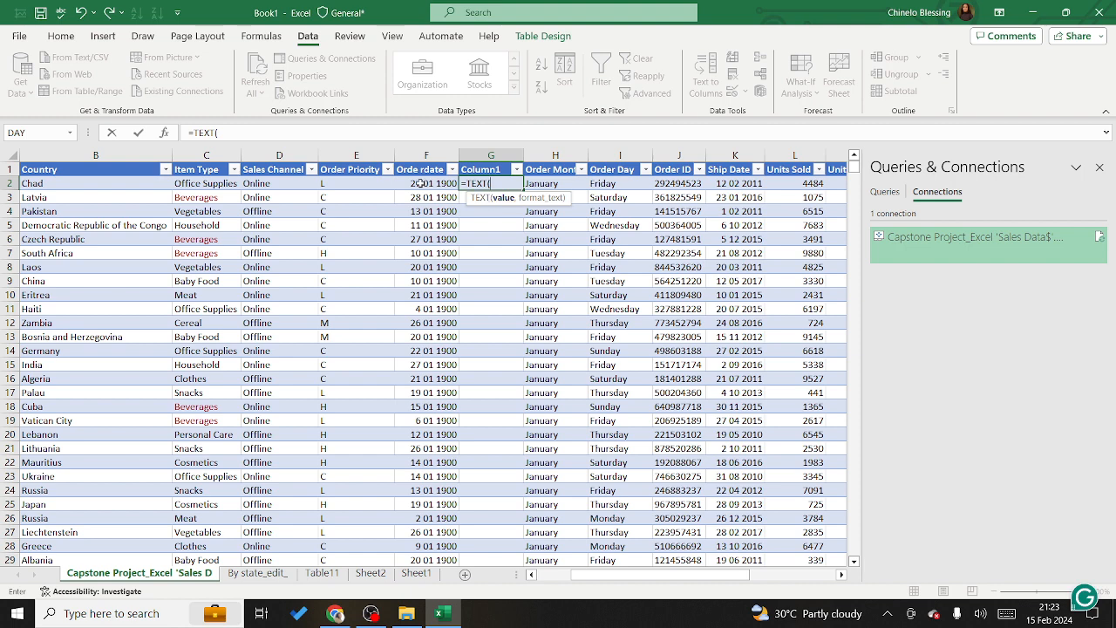
pyautogui.click(427, 184)
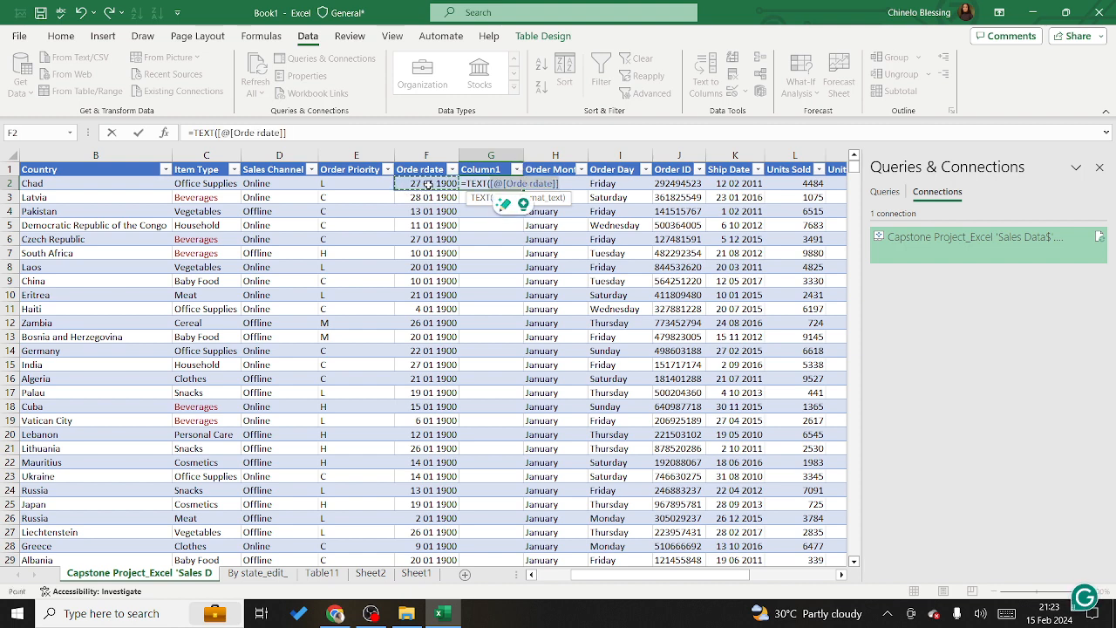
pyautogui.write(',')
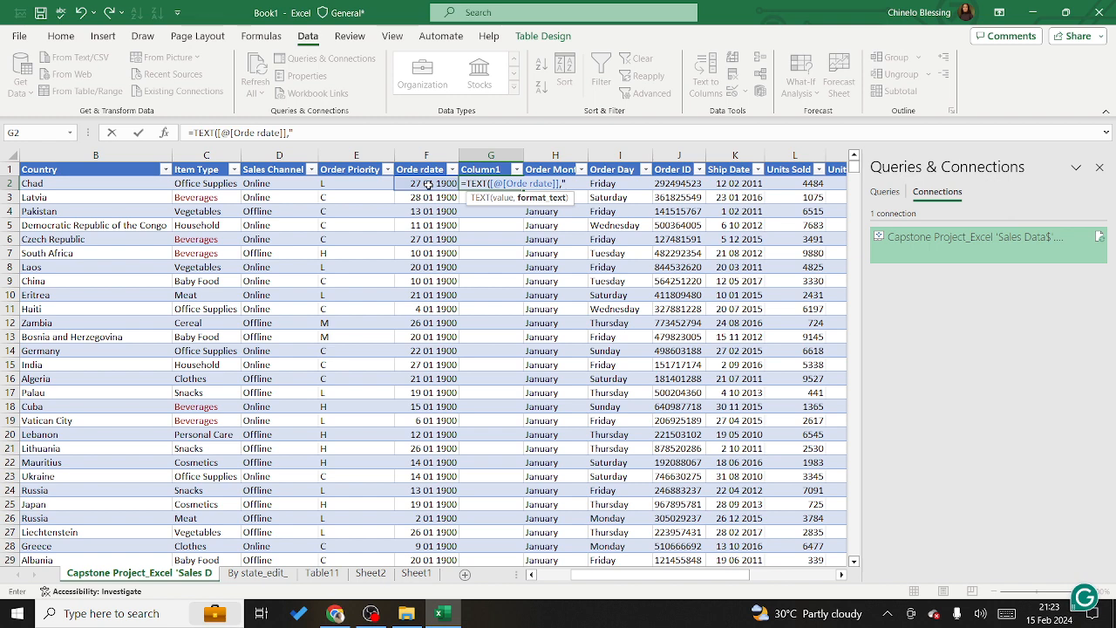
pyautogui.write('"yyyy")')
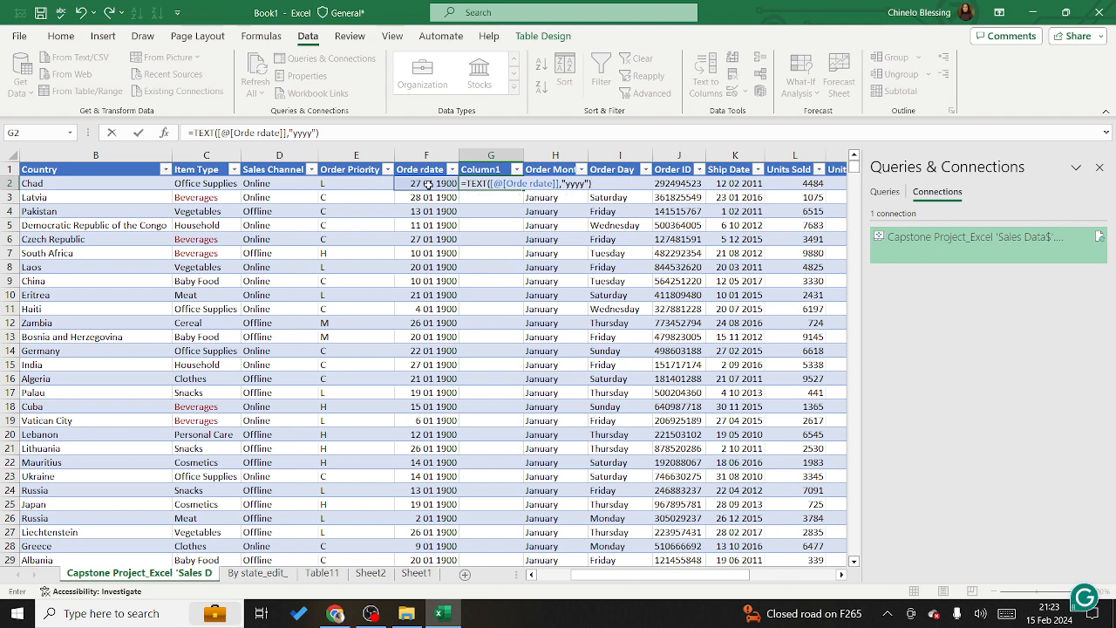
pyautogui.press('Return')
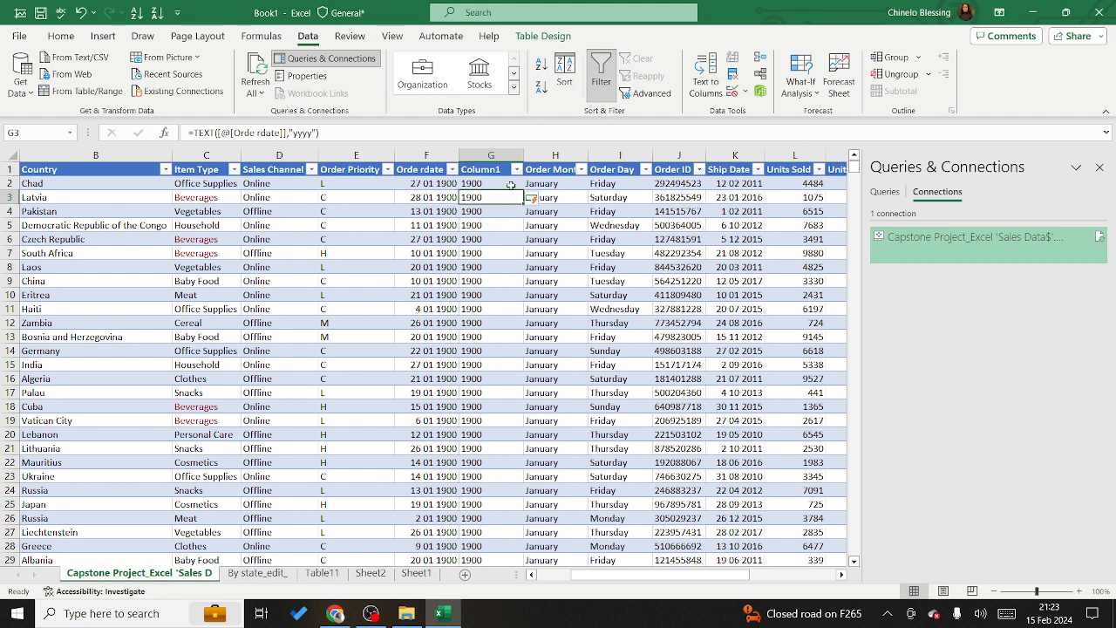
# - Try deleting the Orde rdate column, and undo the deletion
pyautogui.rightClick(440, 157)
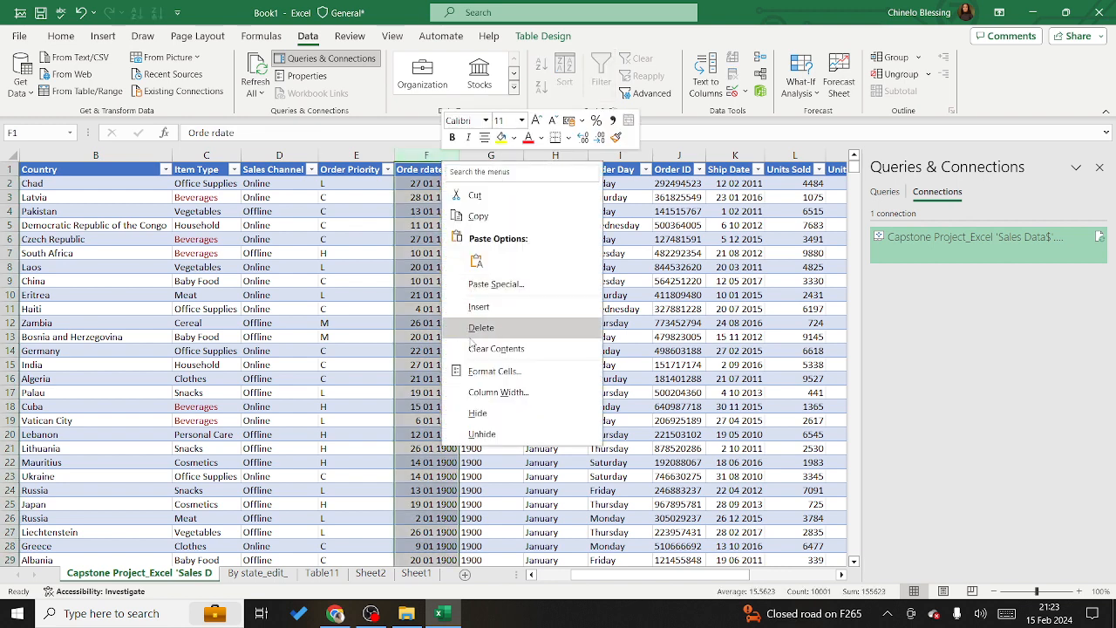
pyautogui.click(481, 328)
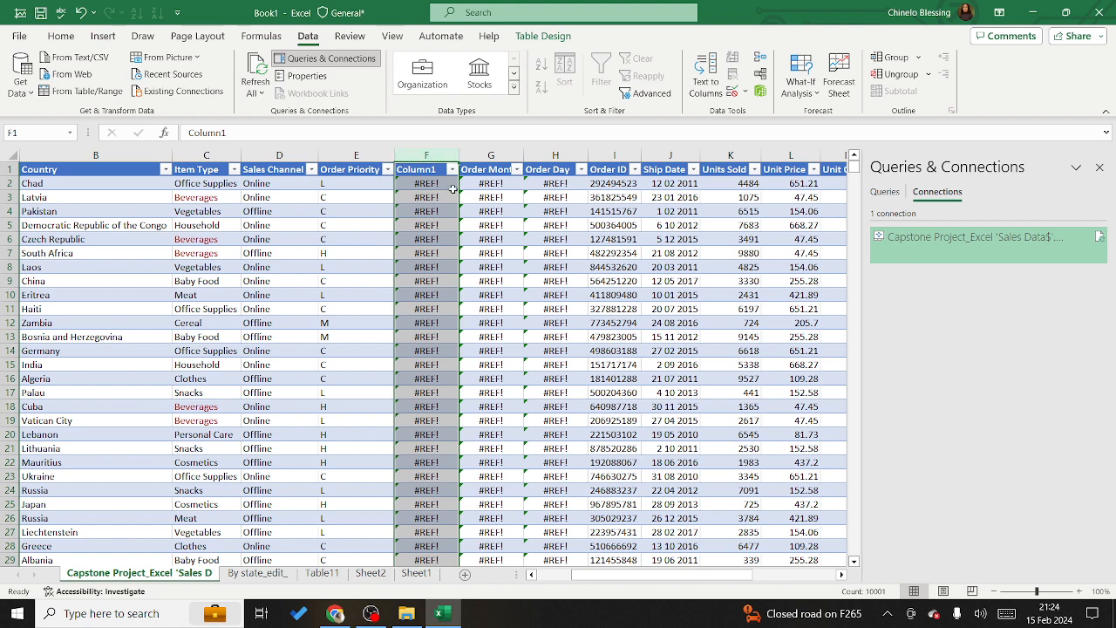
pyautogui.hotkey('ctrl', 'z')
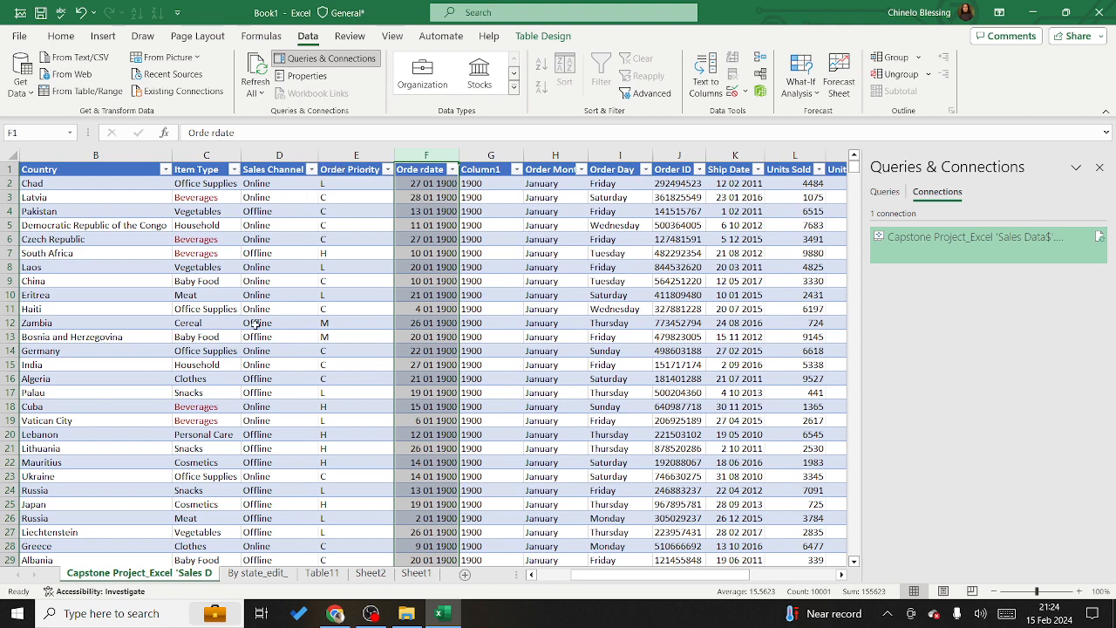
# - Insert a blank column between Item Type and Sales Channel
pyautogui.click(223, 151)
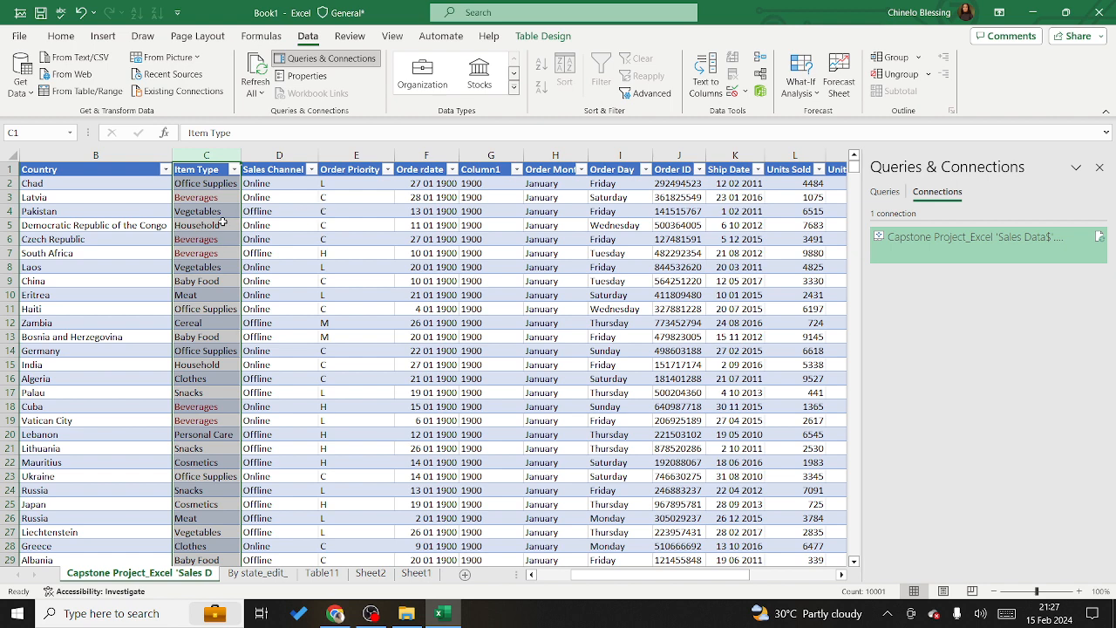
pyautogui.click(291, 154)
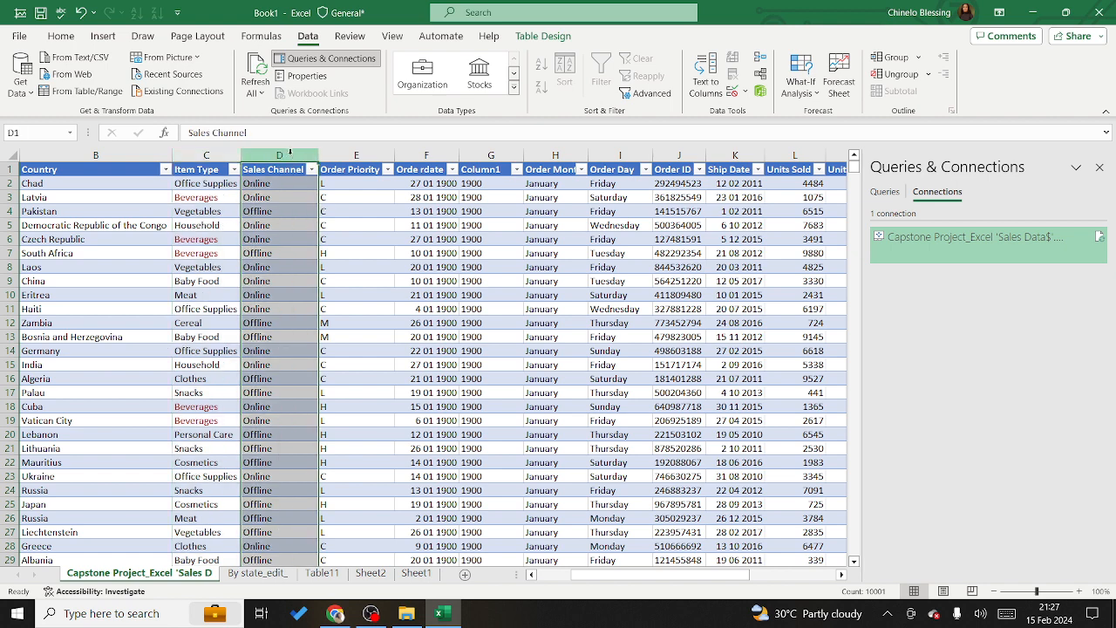
pyautogui.rightClick(291, 155)
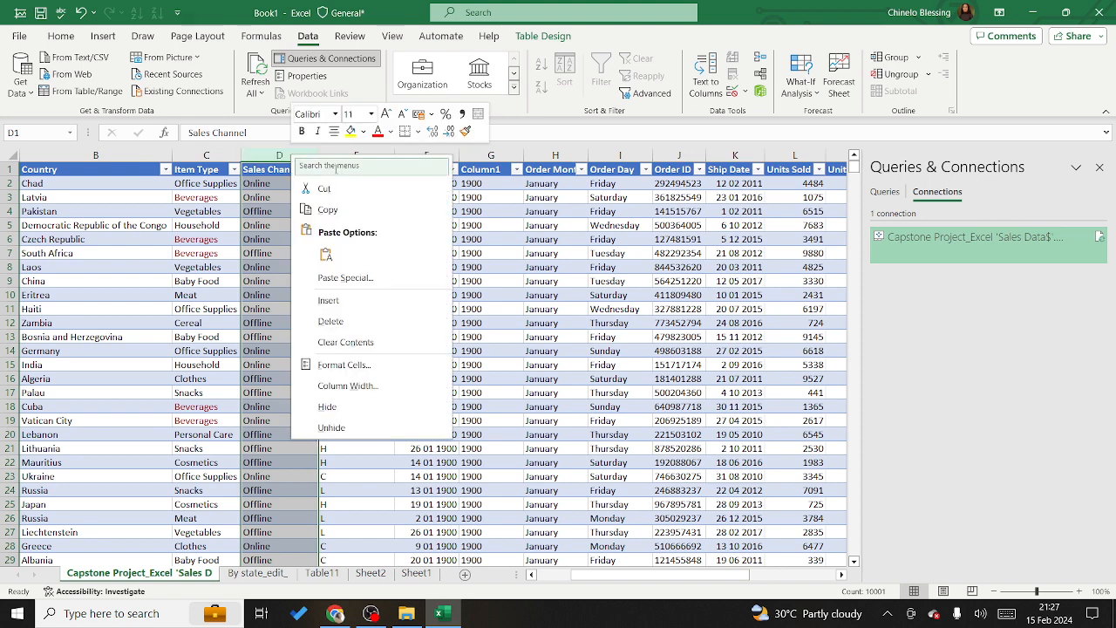
pyautogui.click(336, 298)
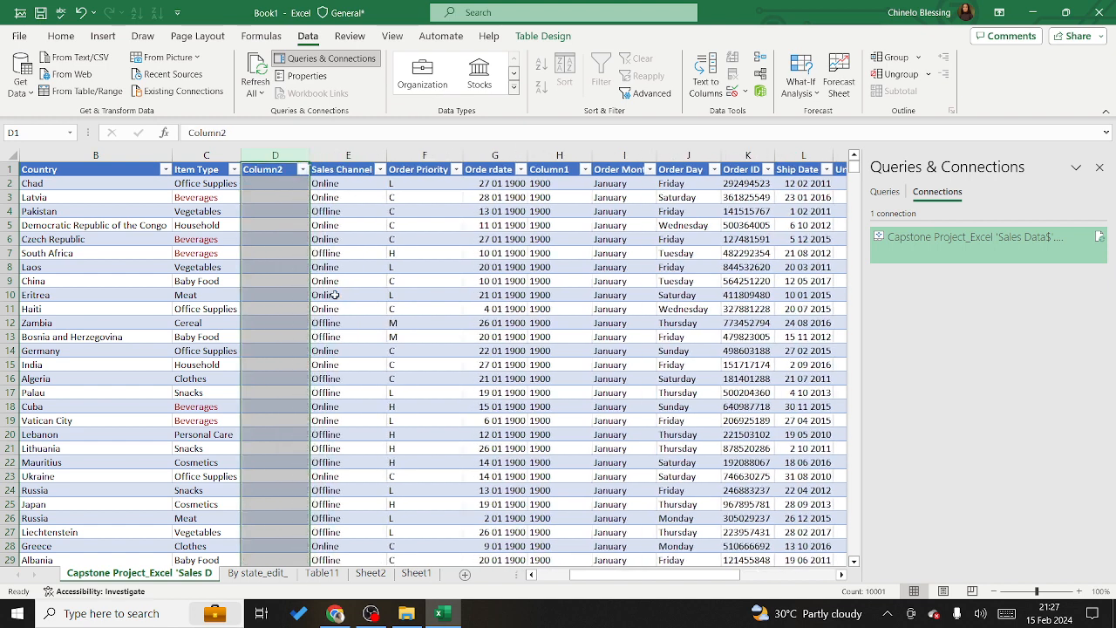
# - Start an IF formula in the blank column's first data cell that returns 1 when Item Type equals "Office supplies"
pyautogui.doubleClick(261, 184)
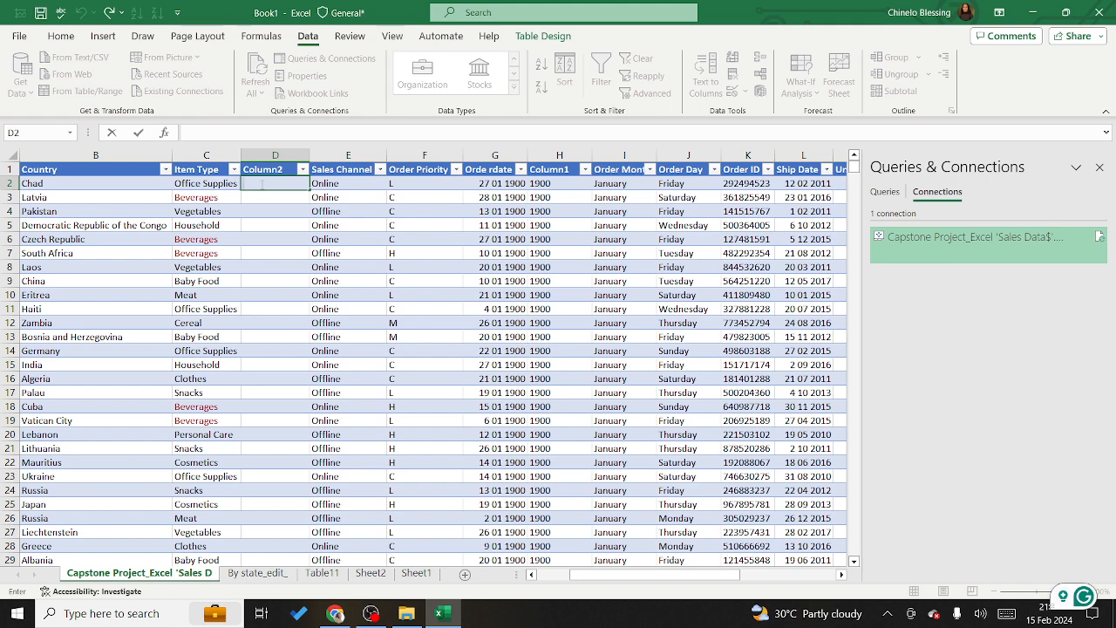
pyautogui.write('=')
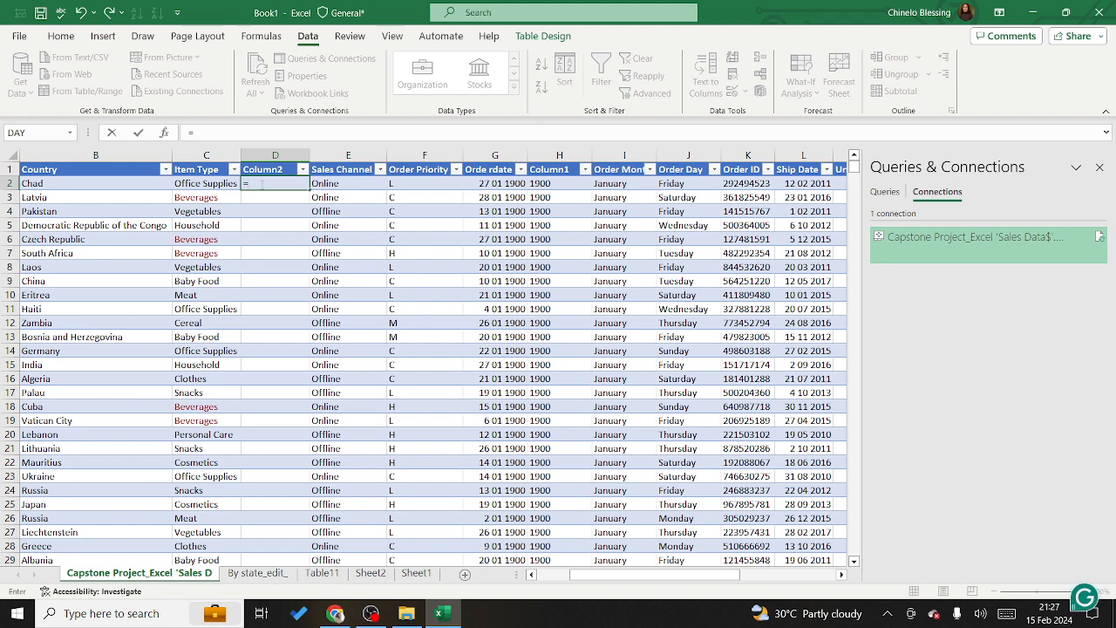
pyautogui.write('if')
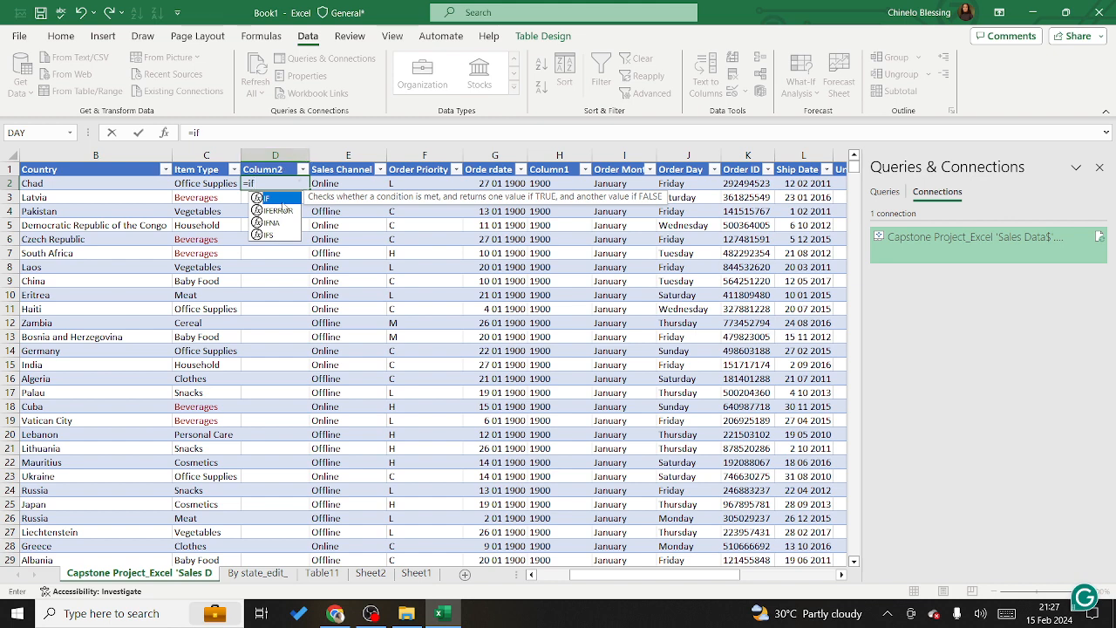
pyautogui.doubleClick(269, 199)
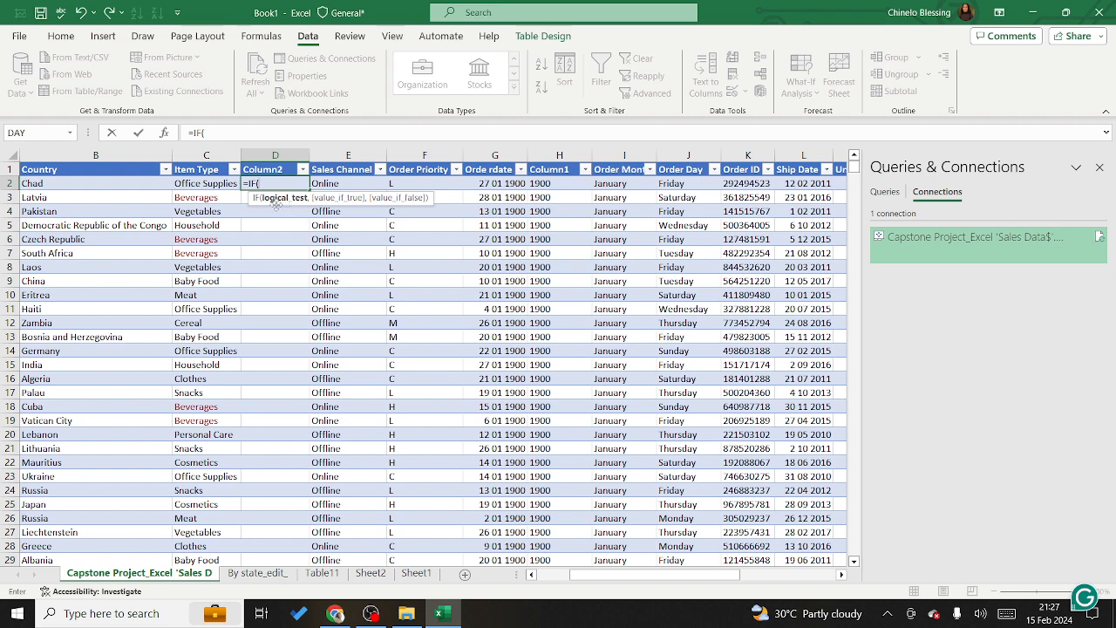
pyautogui.click(207, 182)
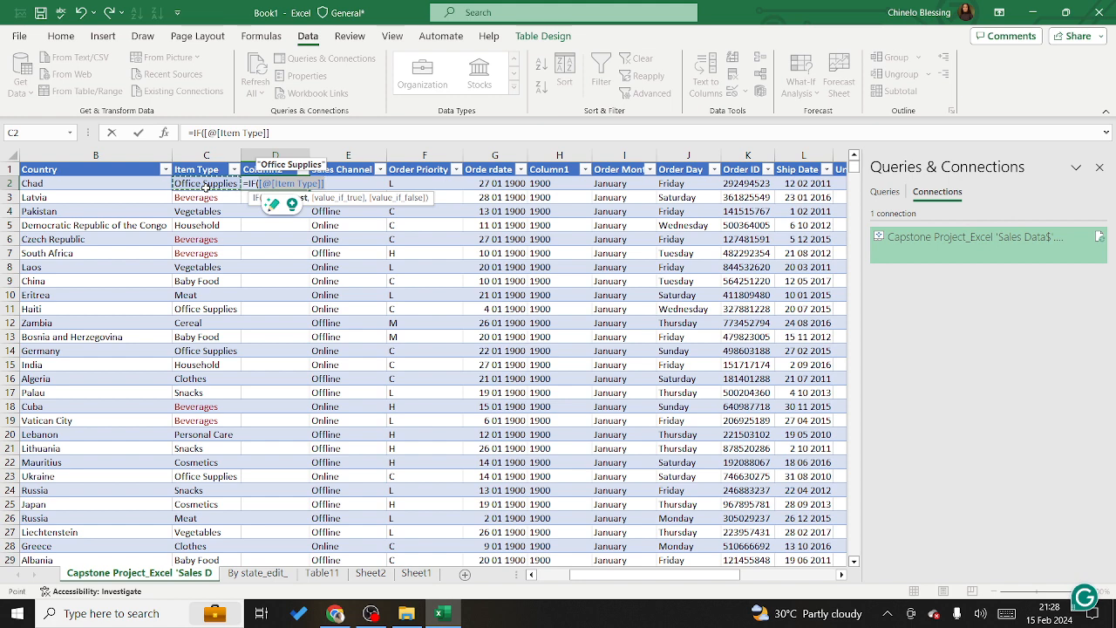
pyautogui.write('=')
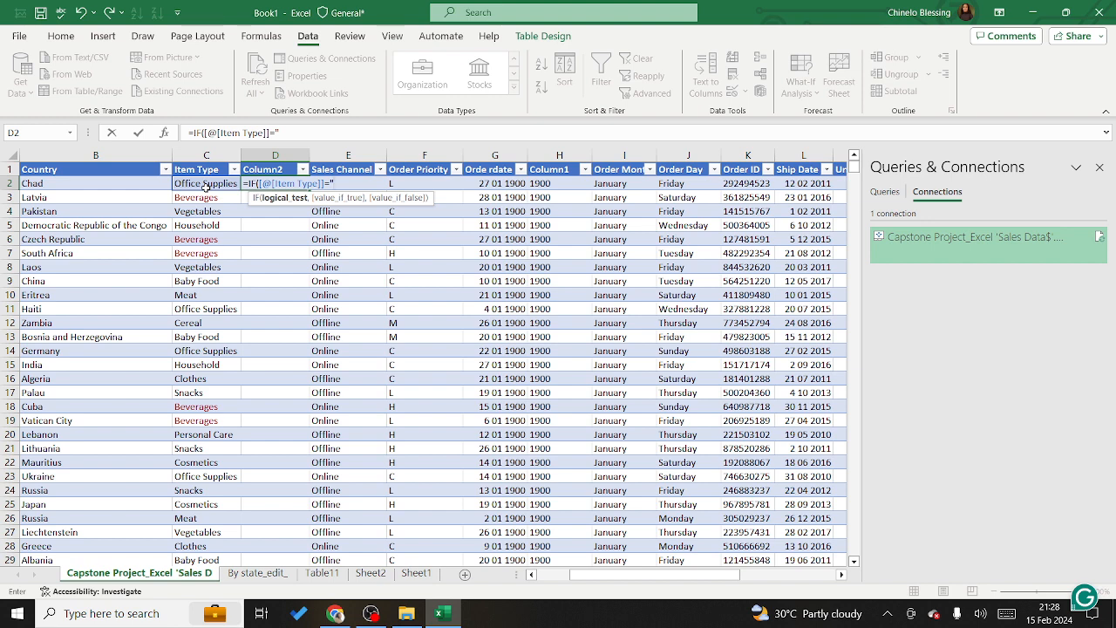
pyautogui.write('O')
pyautogui.write('ffice su')
pyautogui.write('pply')
pyautogui.write('ies')
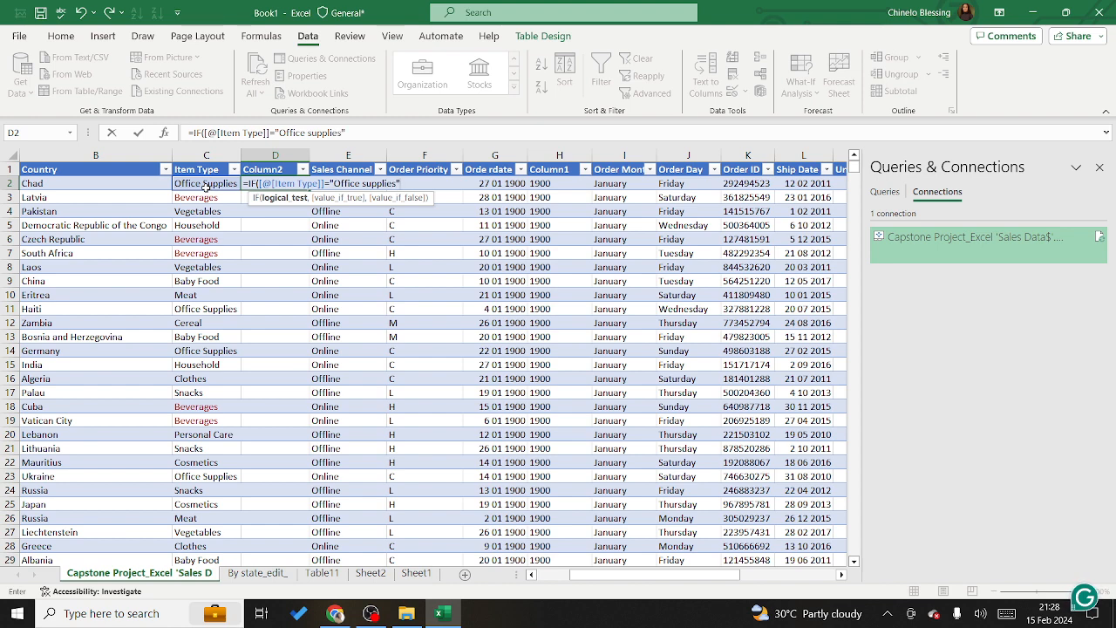
pyautogui.write(',')
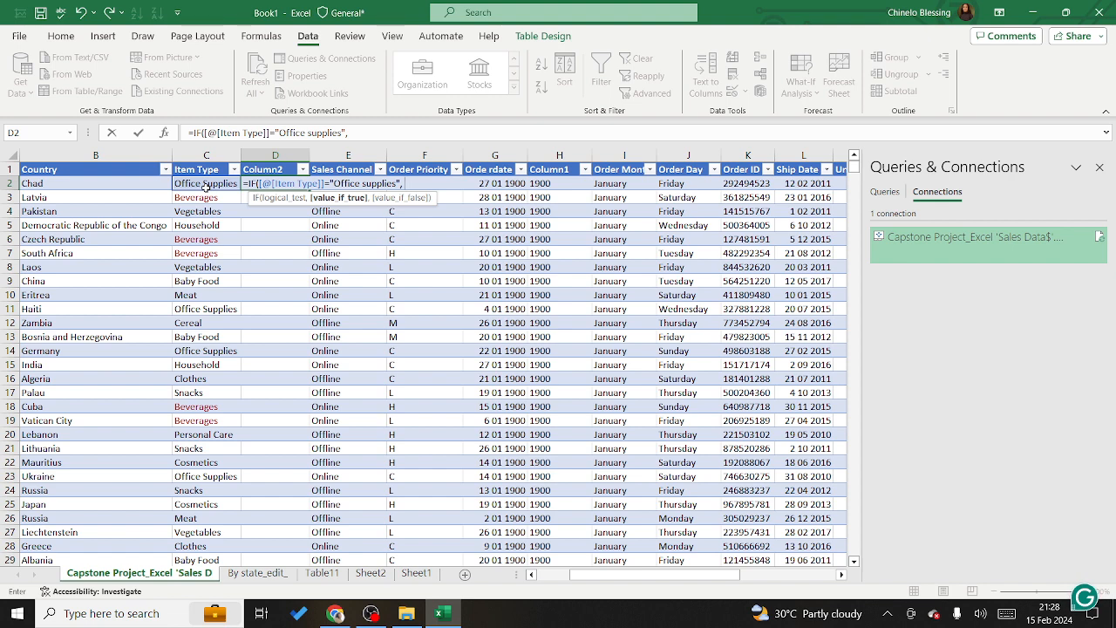
pyautogui.write('1,')
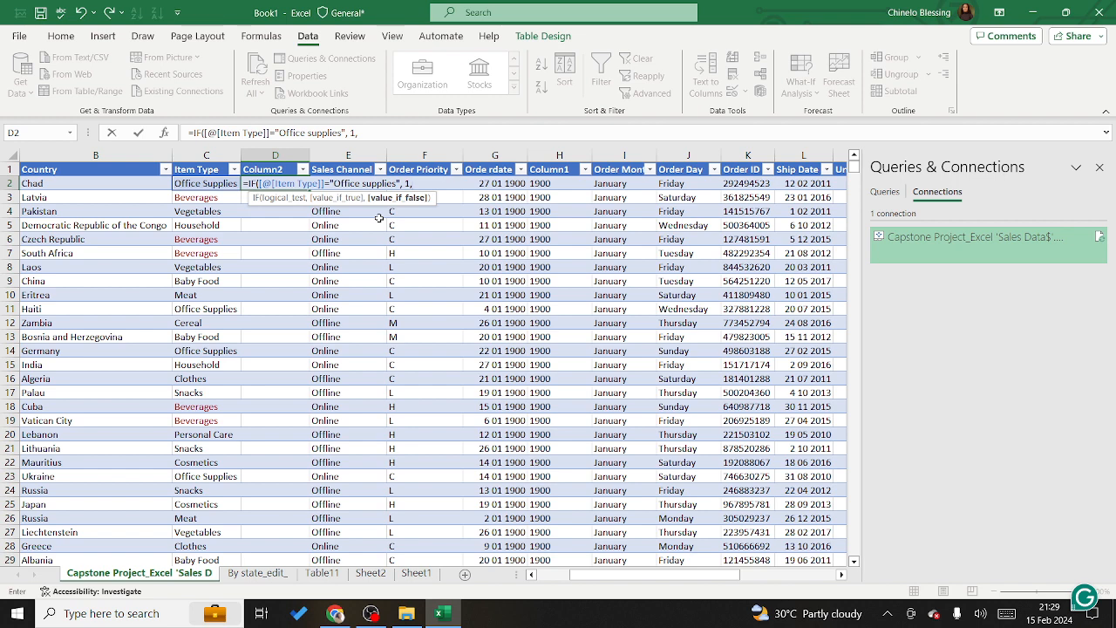
# - Nest a second IF in the formula that returns 2 when Item Type equals "Bverages"
pyautogui.write('if')
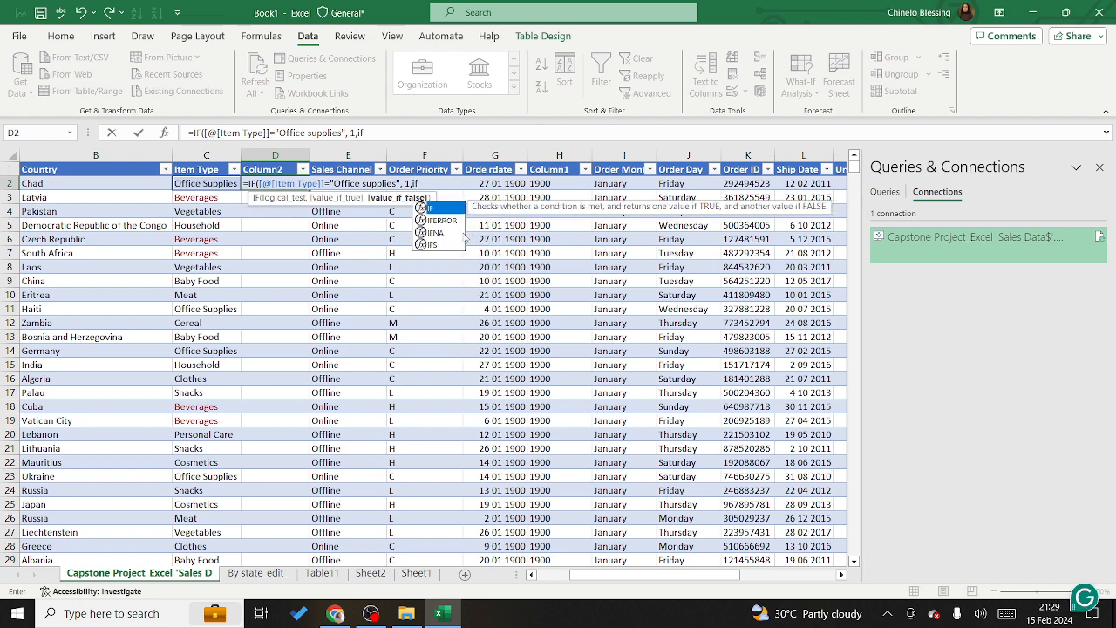
pyautogui.doubleClick(438, 209)
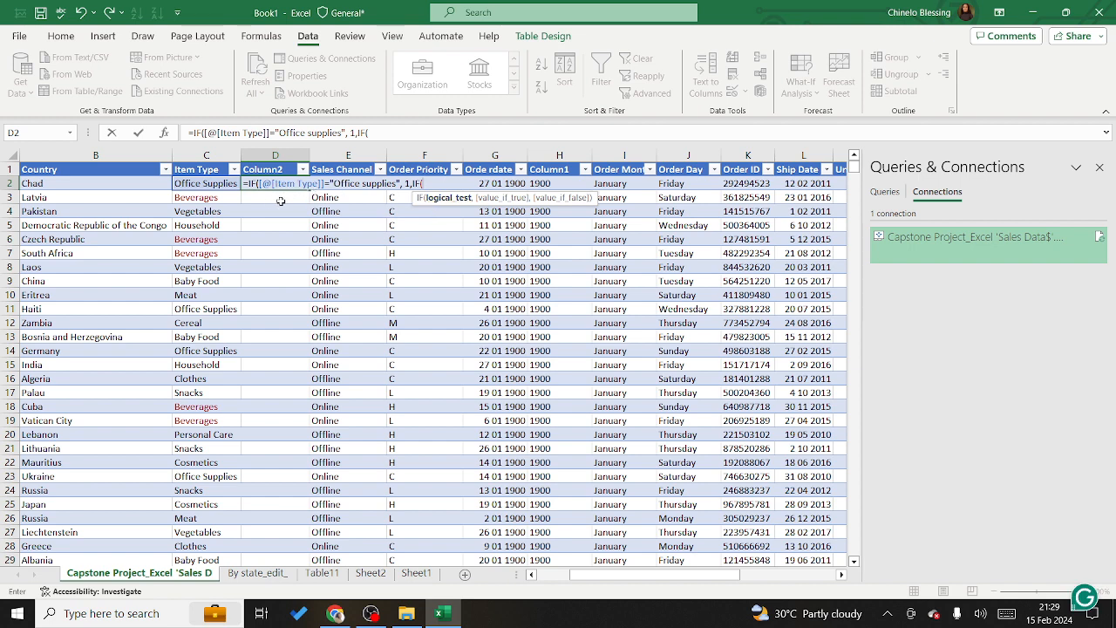
pyautogui.click(196, 182)
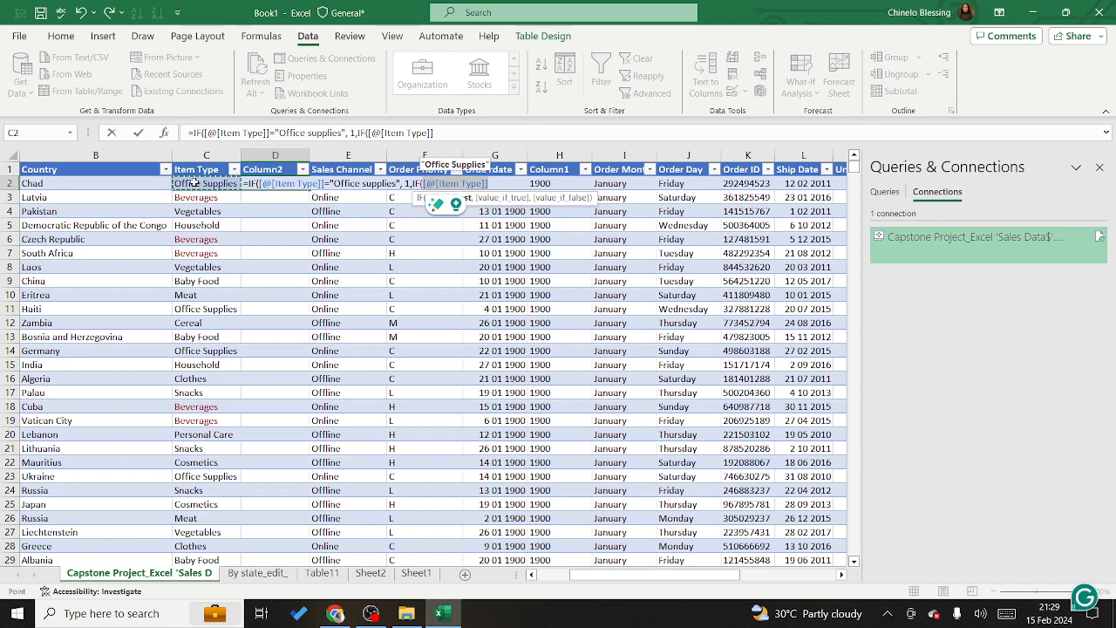
pyautogui.write('=')
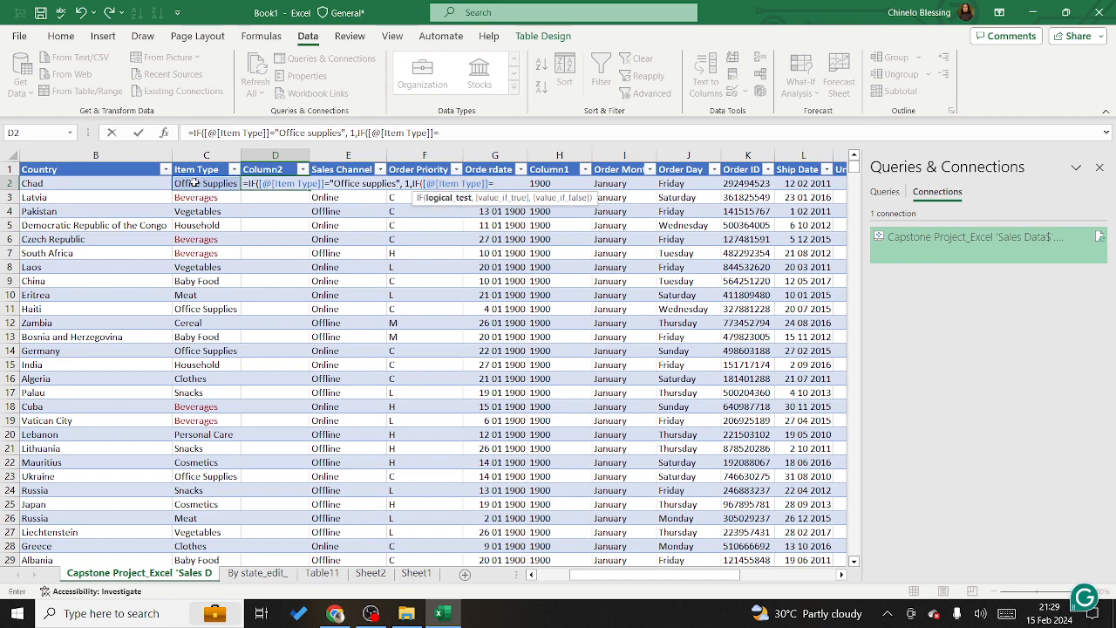
pyautogui.write('B')
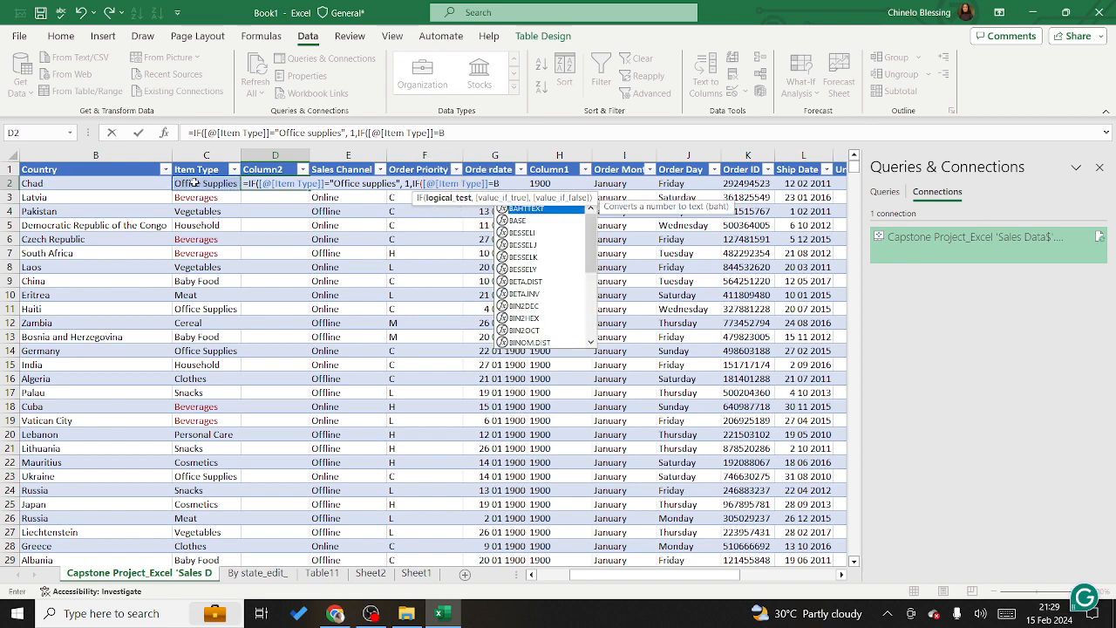
pyautogui.write('verages')
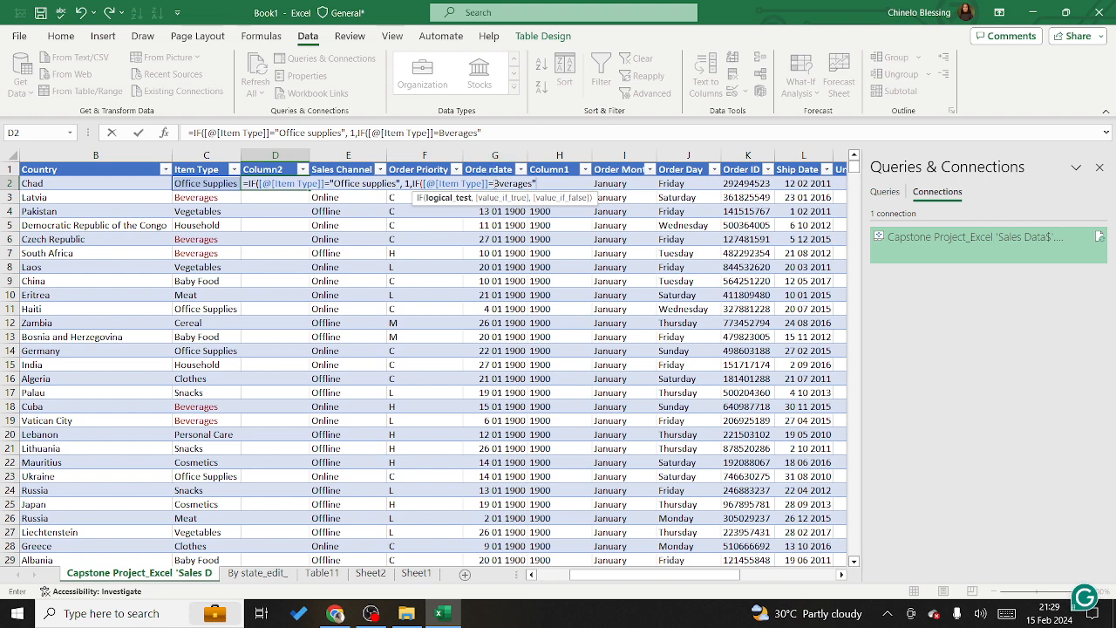
pyautogui.click(493, 183)
pyautogui.write('"')
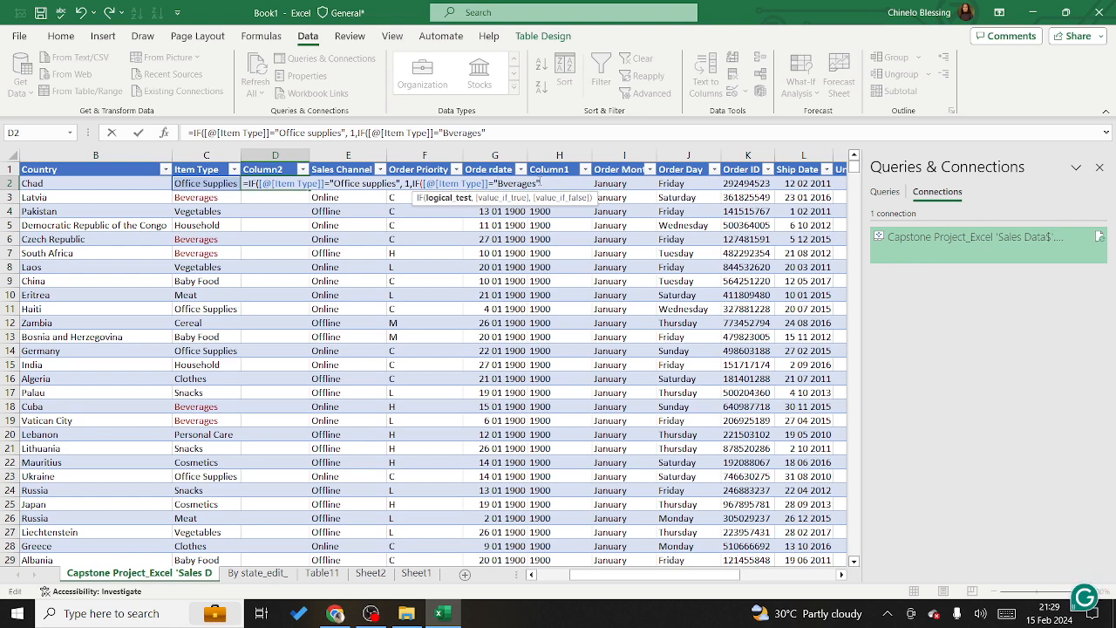
pyautogui.write(', 2')
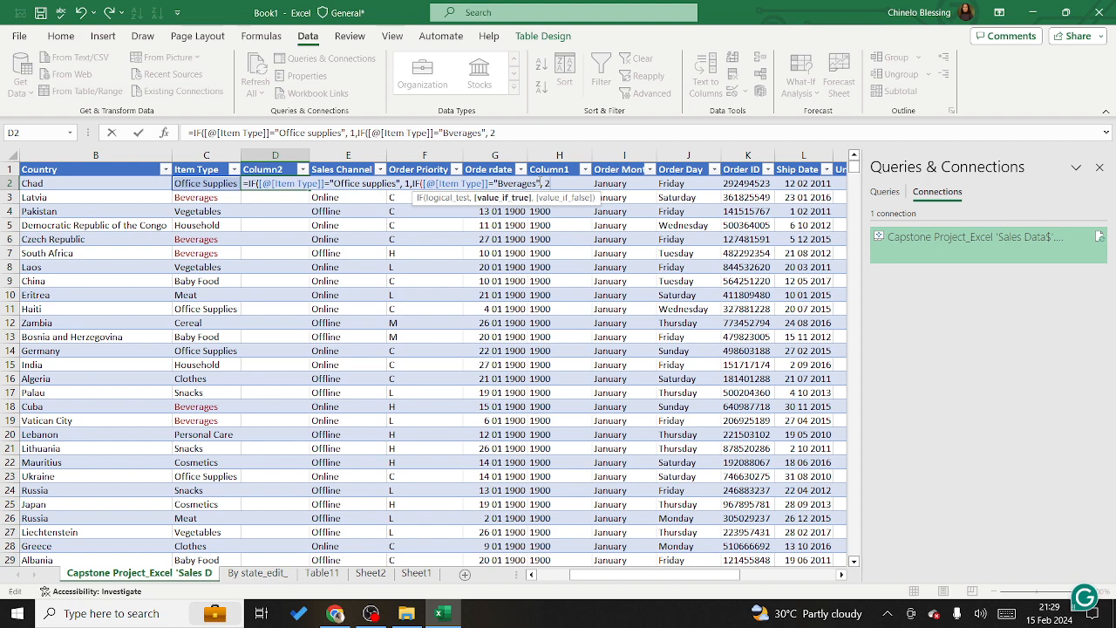
# - Nest a third IF in the formula that returns 3 when Item Type equals "vegetables"
pyautogui.write(',if')
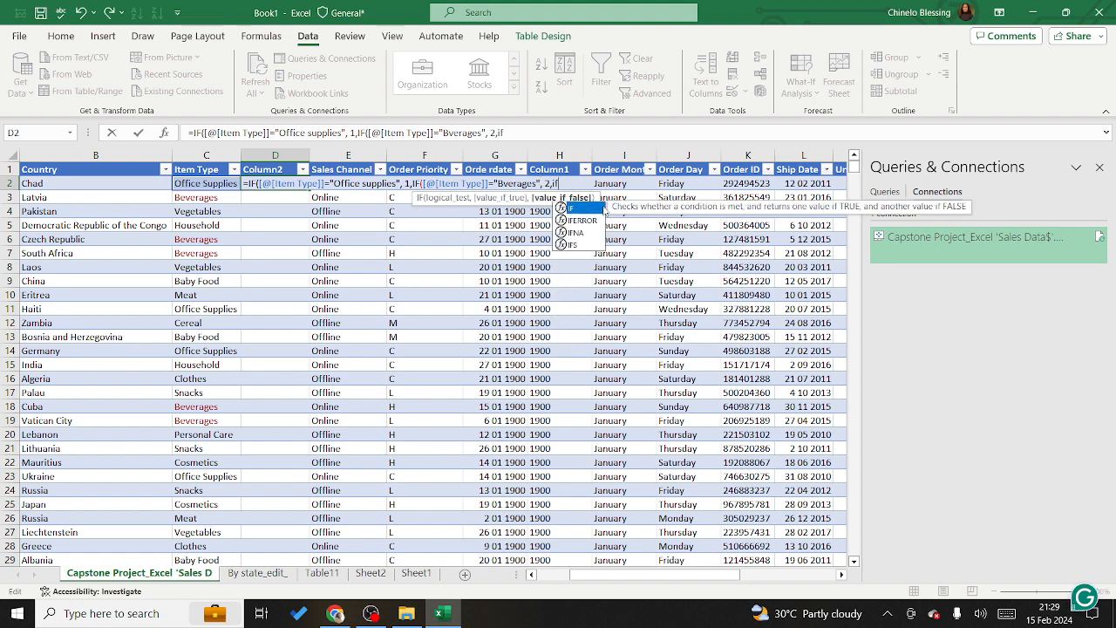
pyautogui.doubleClick(581, 210)
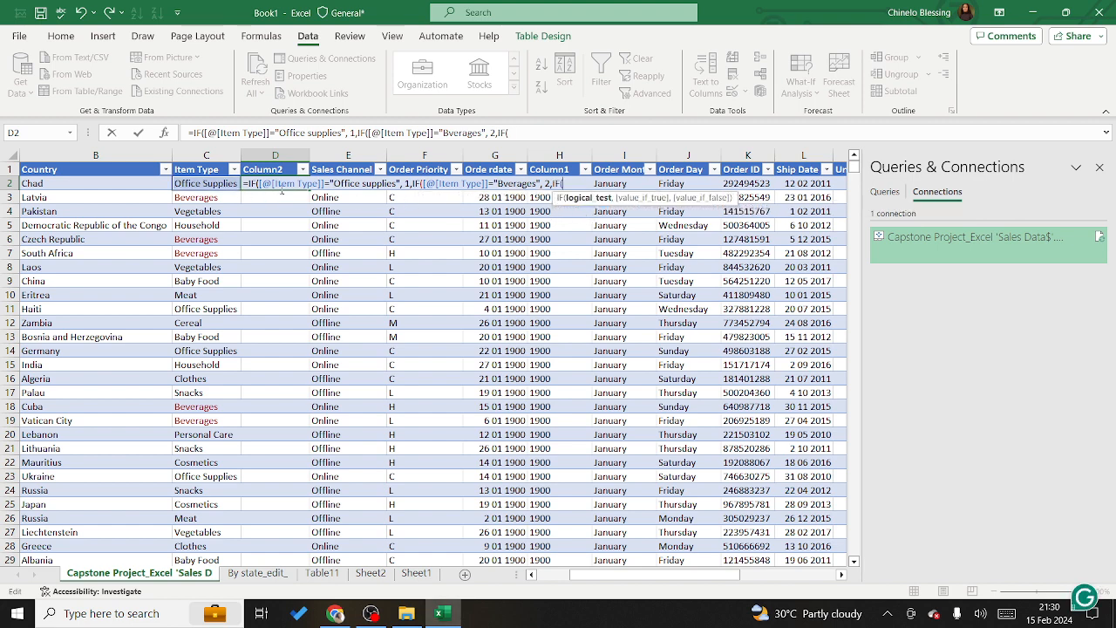
pyautogui.click(206, 185)
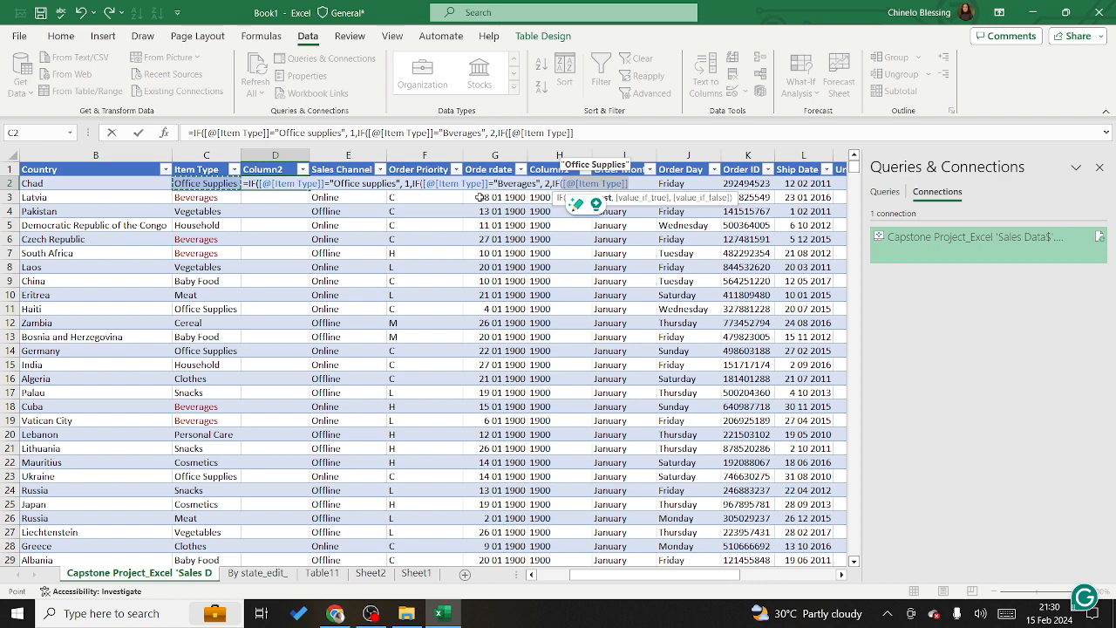
pyautogui.write('="ve')
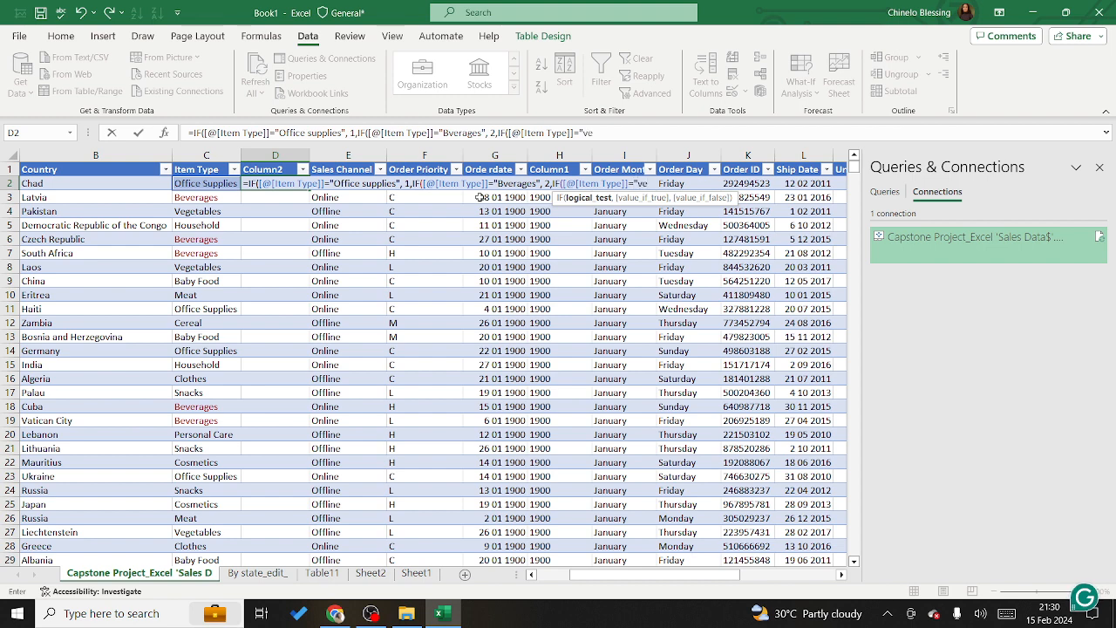
pyautogui.write('getables",')
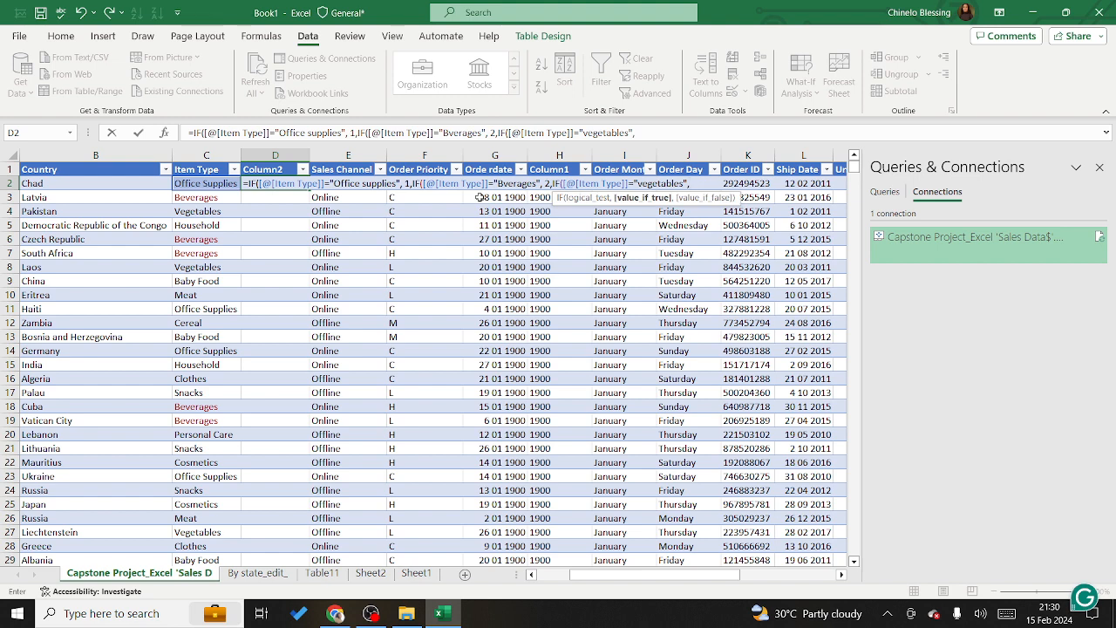
pyautogui.write(' 3,')
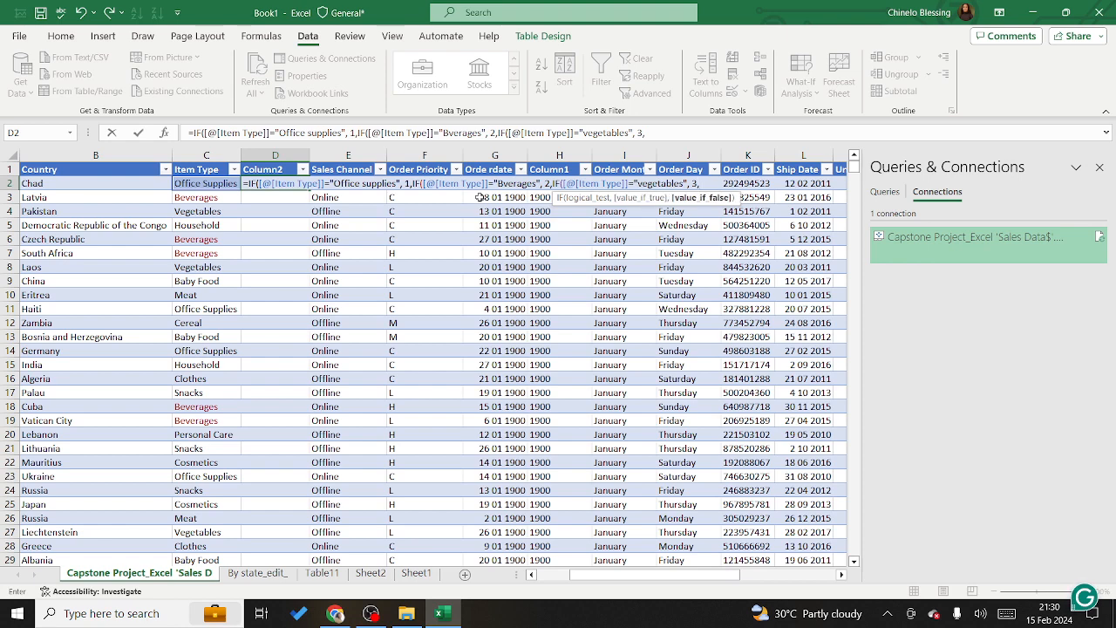
# - Nest a fourth IF in the formula that returns 4 when Item Type equals "Household"
pyautogui.write('if')
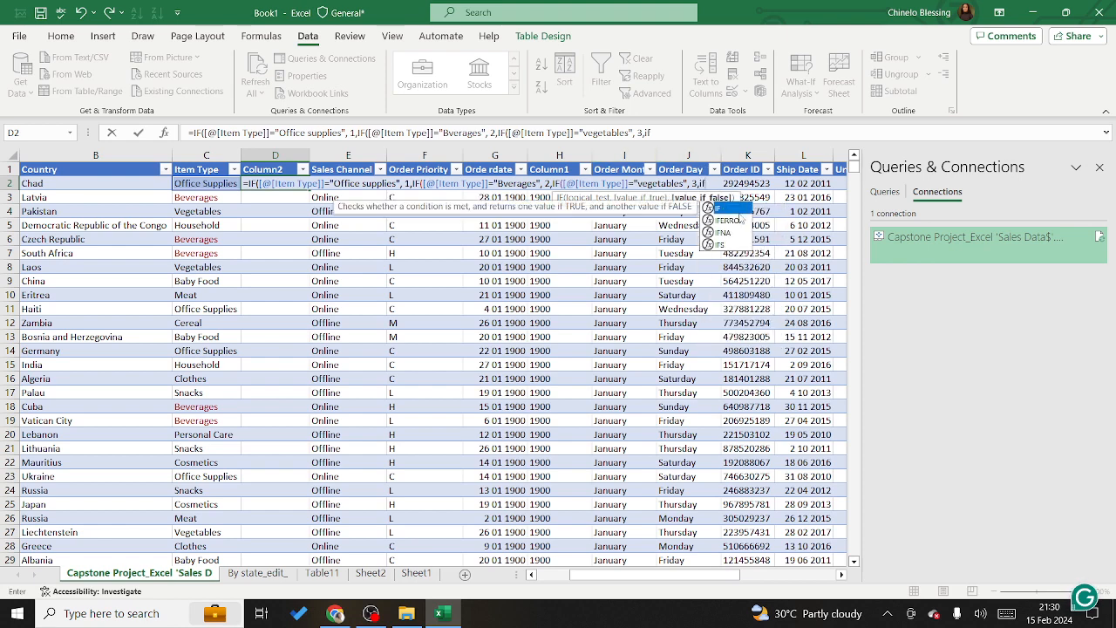
pyautogui.doubleClick(720, 207)
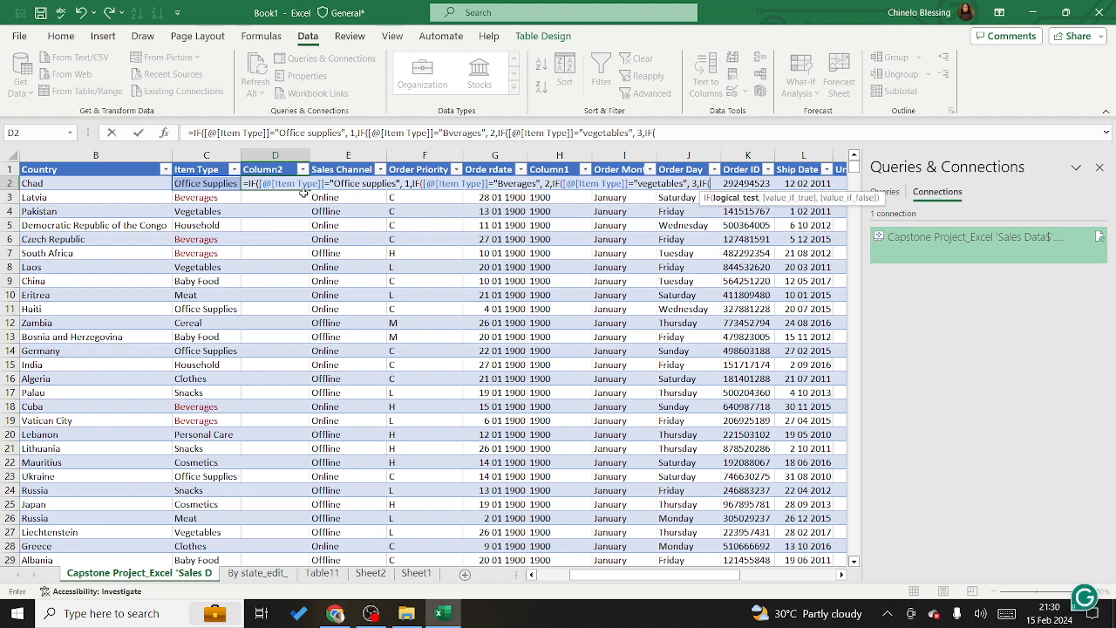
pyautogui.click(194, 183)
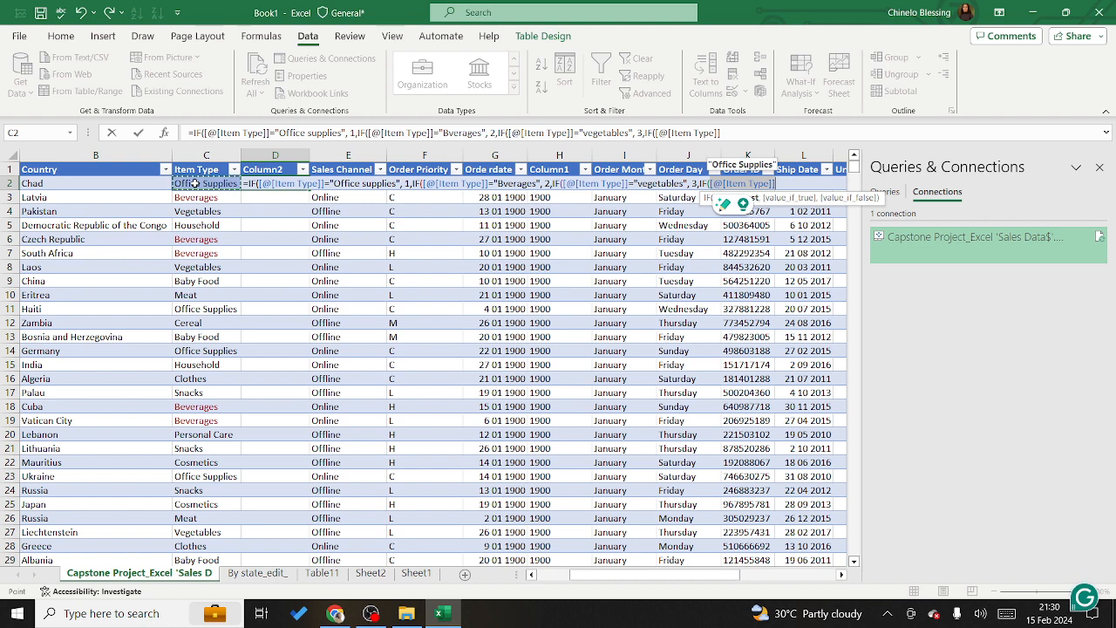
pyautogui.write('=')
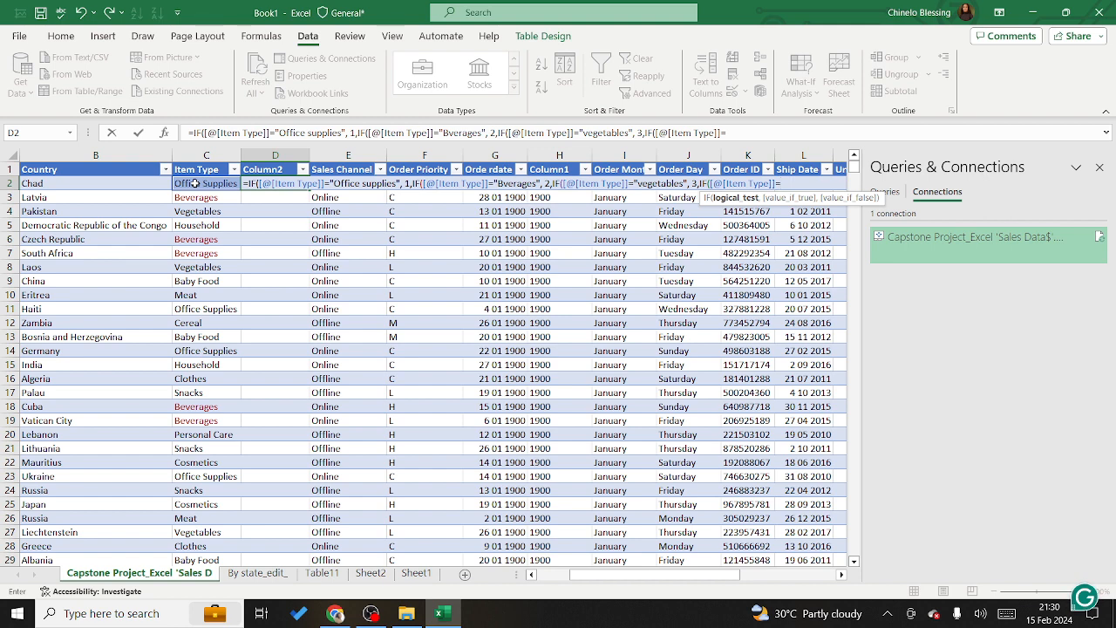
pyautogui.write('"Household')
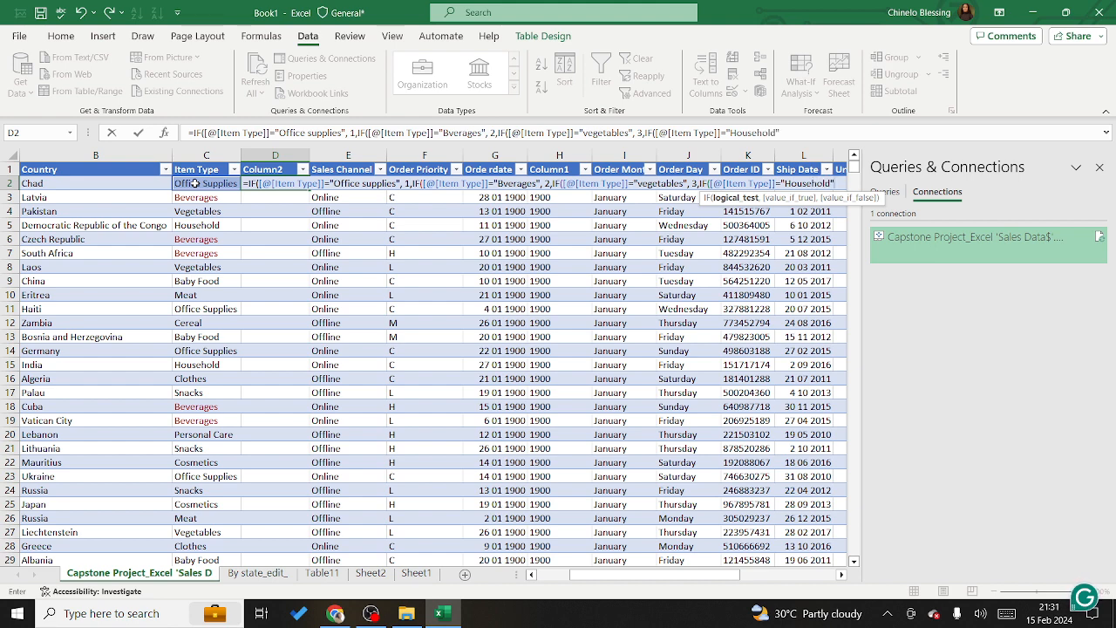
pyautogui.write('",')
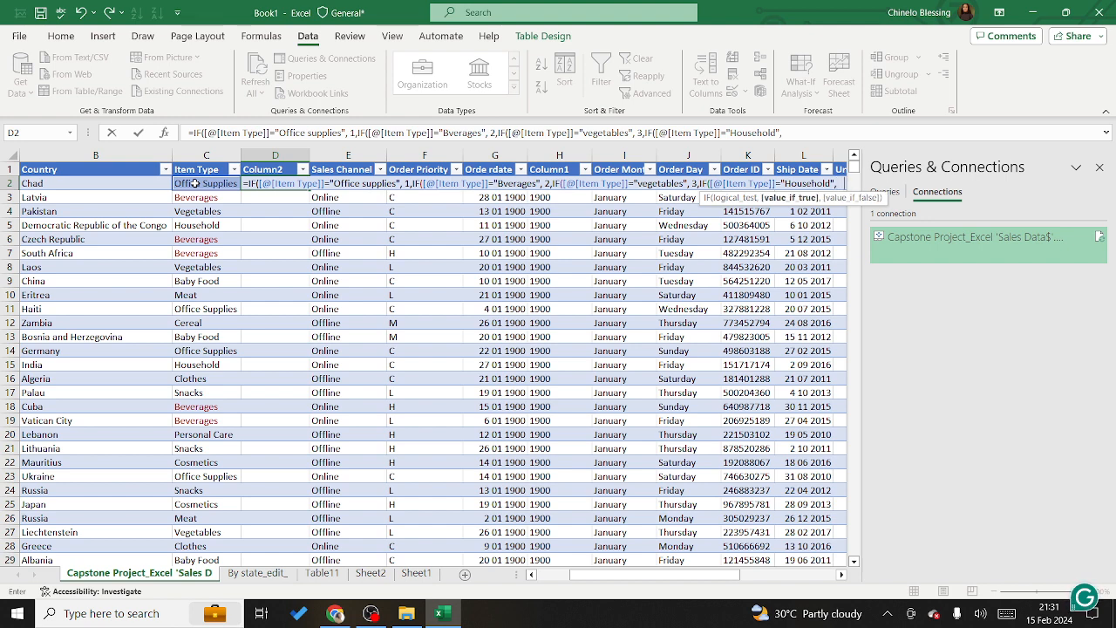
pyautogui.write('4,')
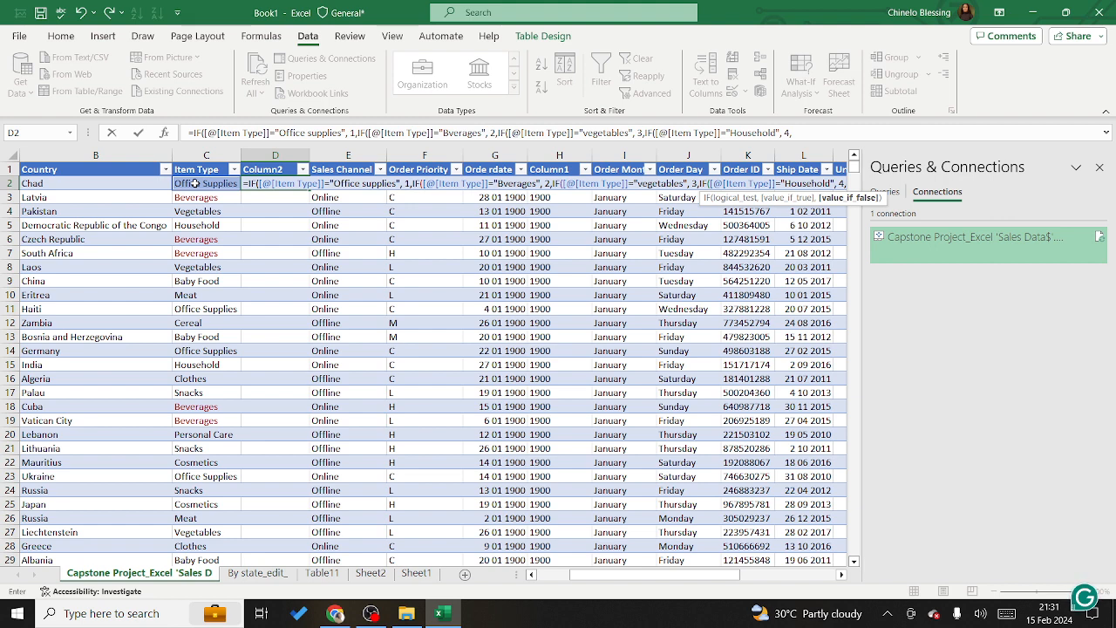
# - Finish the nested IF with 0 for all other item types, close all four brackets and enter the formula
pyautogui.write('0')
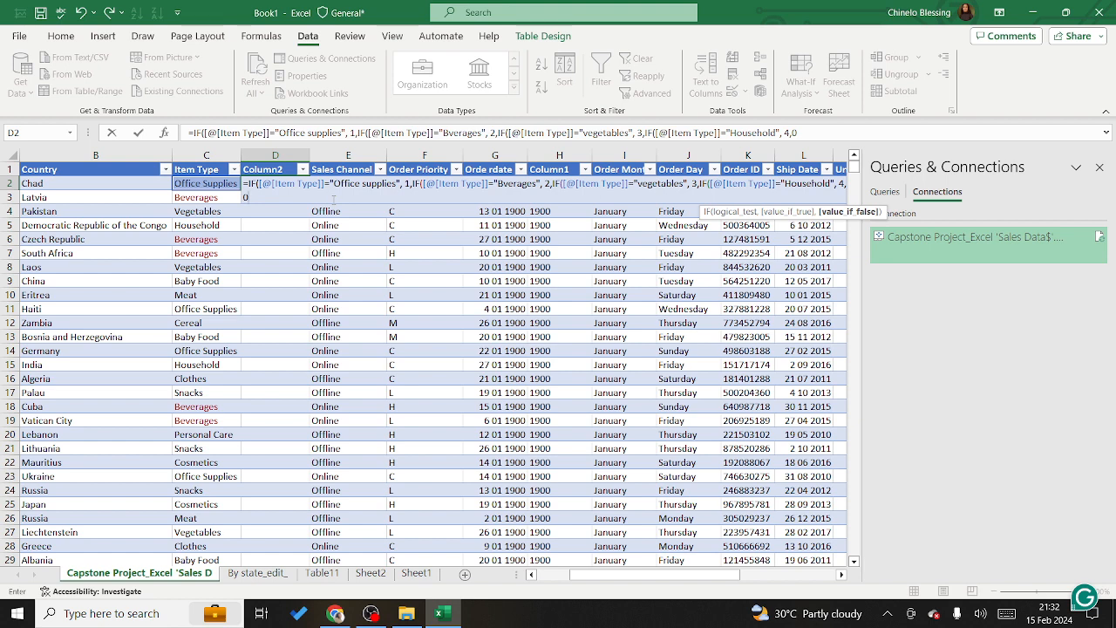
pyautogui.write('))))')
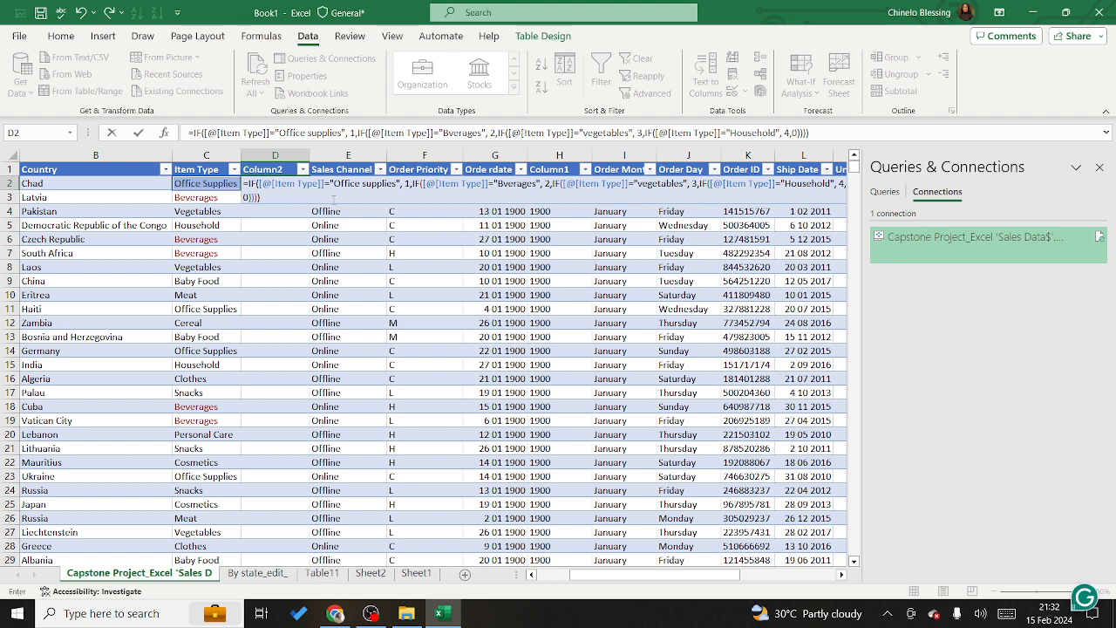
pyautogui.press('Return')
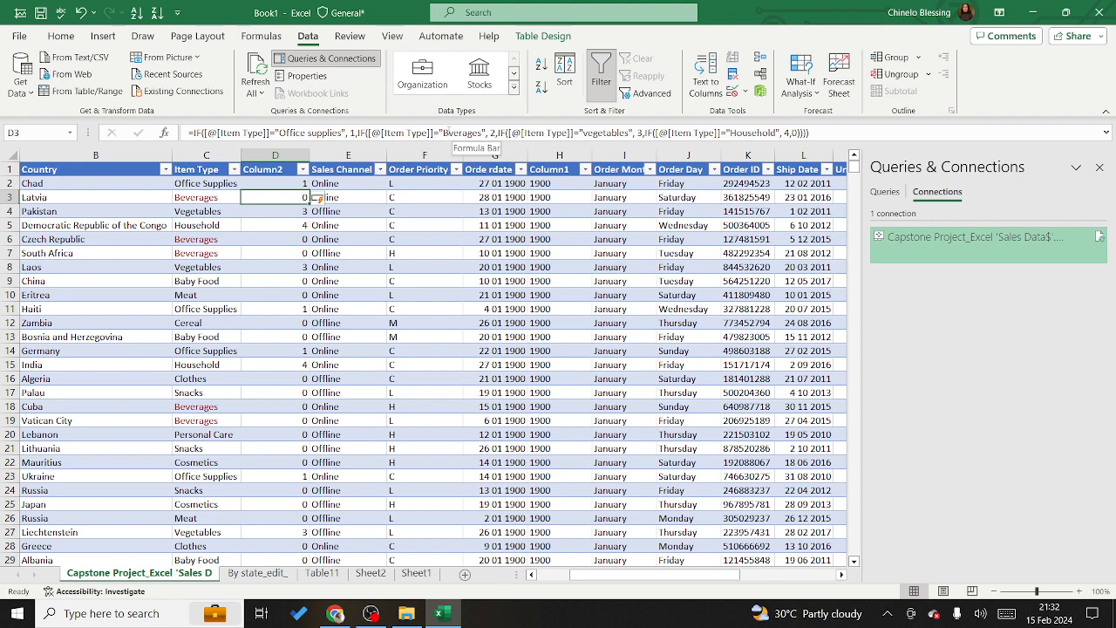
# - Correct the misspelled item type in the second IF condition to "Beverages" and enter the formula
pyautogui.click(446, 132)
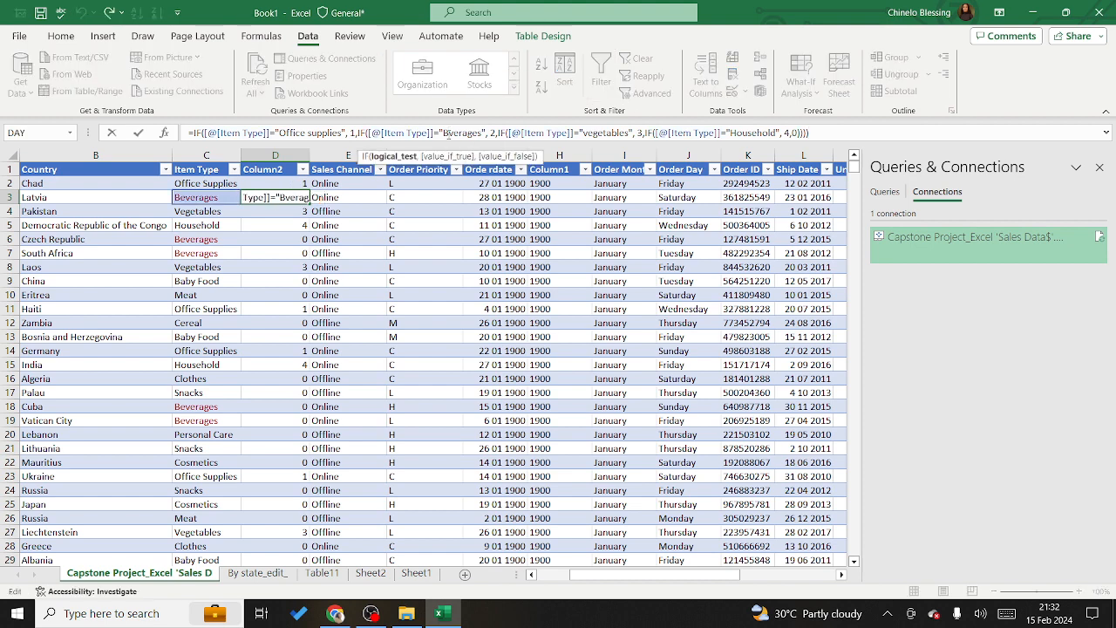
pyautogui.write('e')
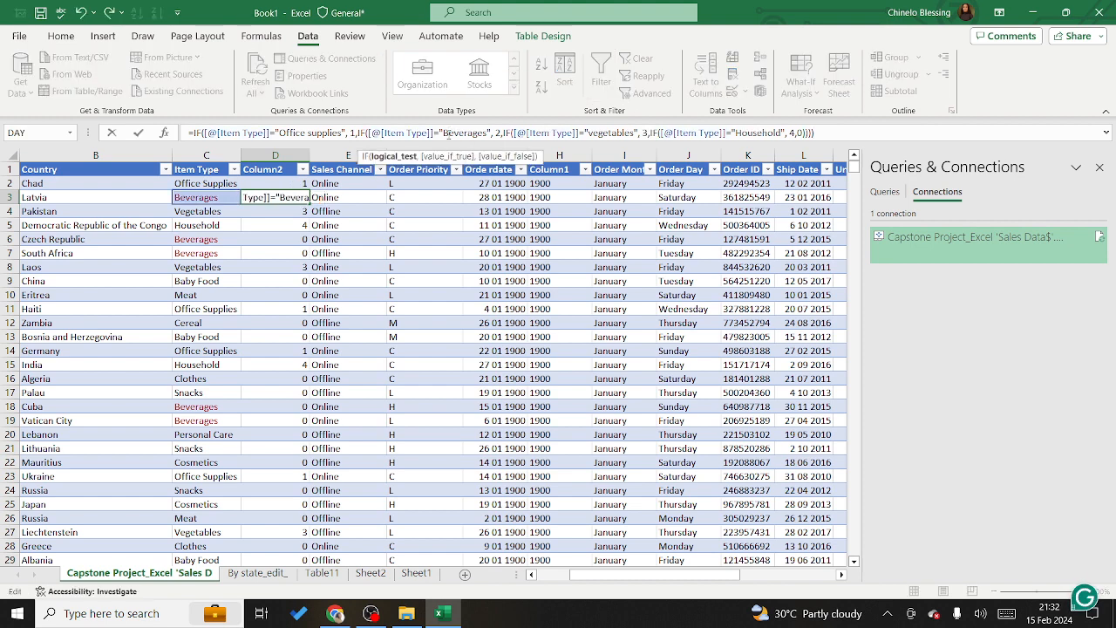
pyautogui.press('Return')
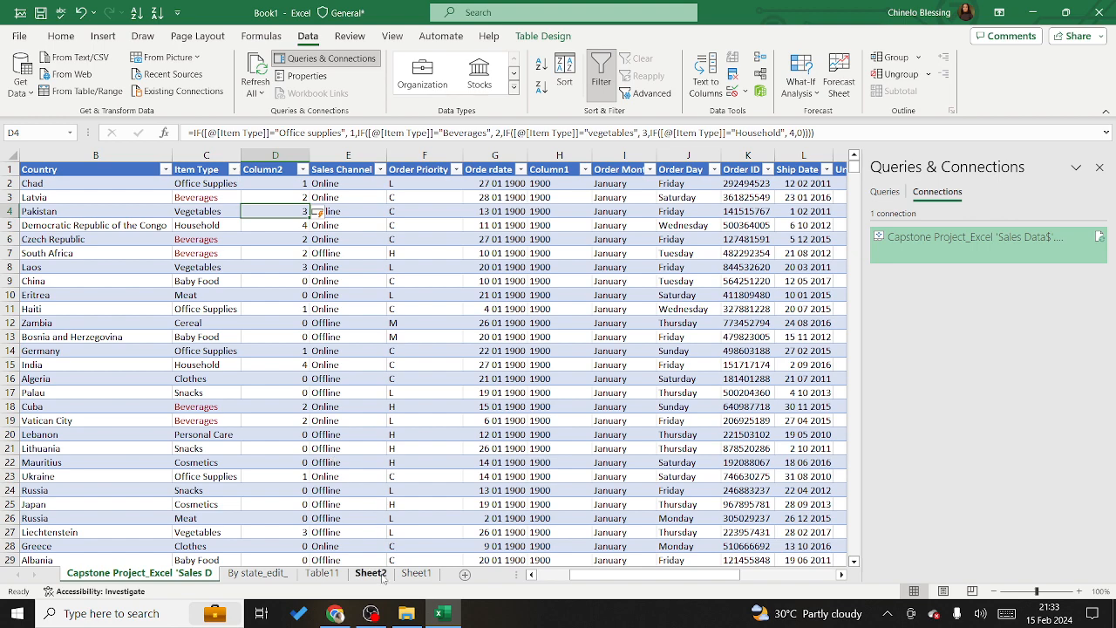
pyautogui.click(371, 614)
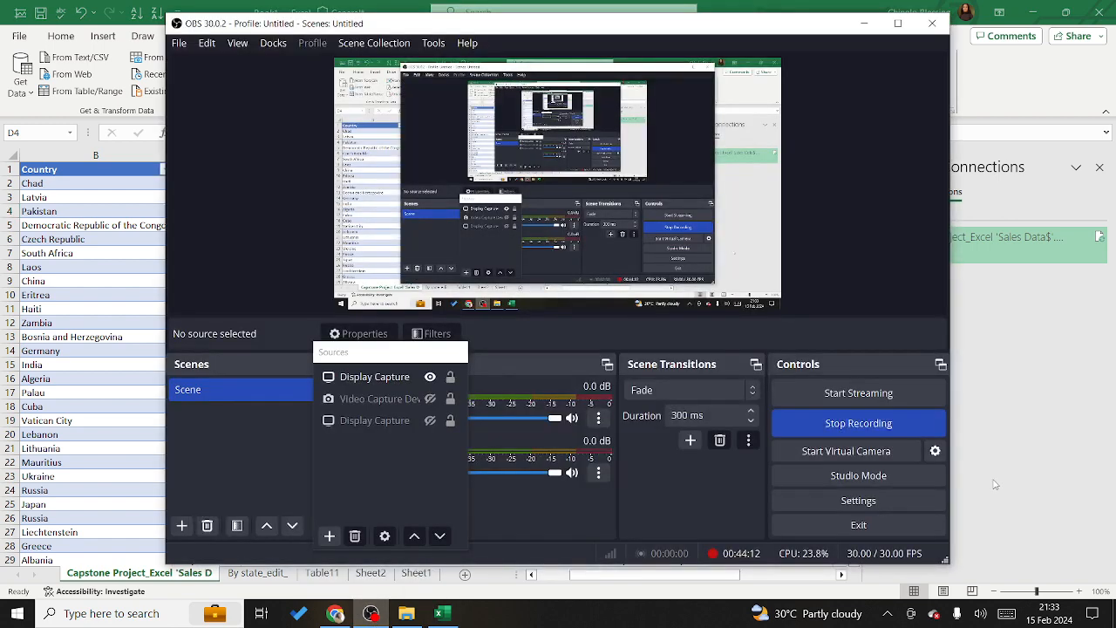